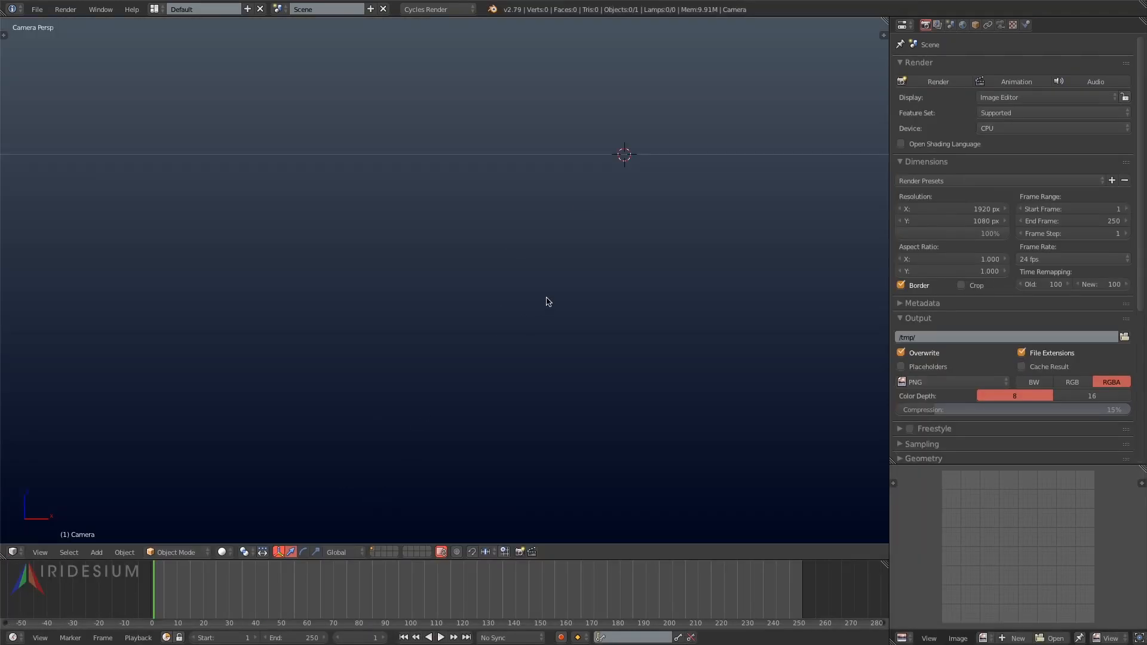
- Add an icosphere mesh at the scene's centre, in front of the camera
key(Home)
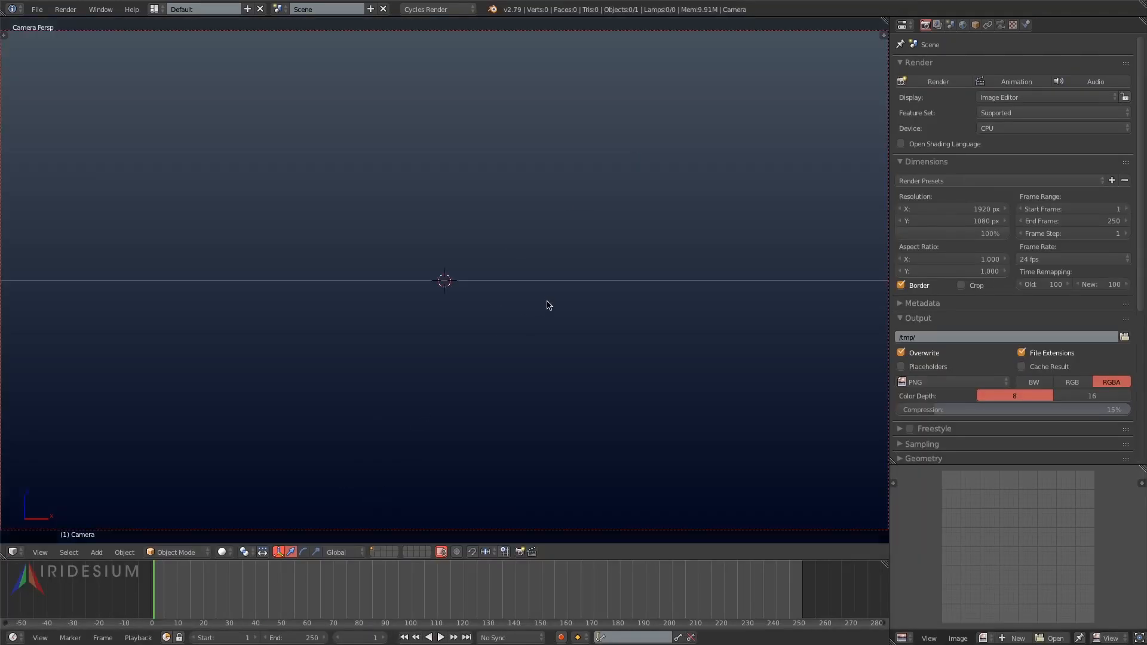
key(shift+a)
key(Escape)
key(shift+a)
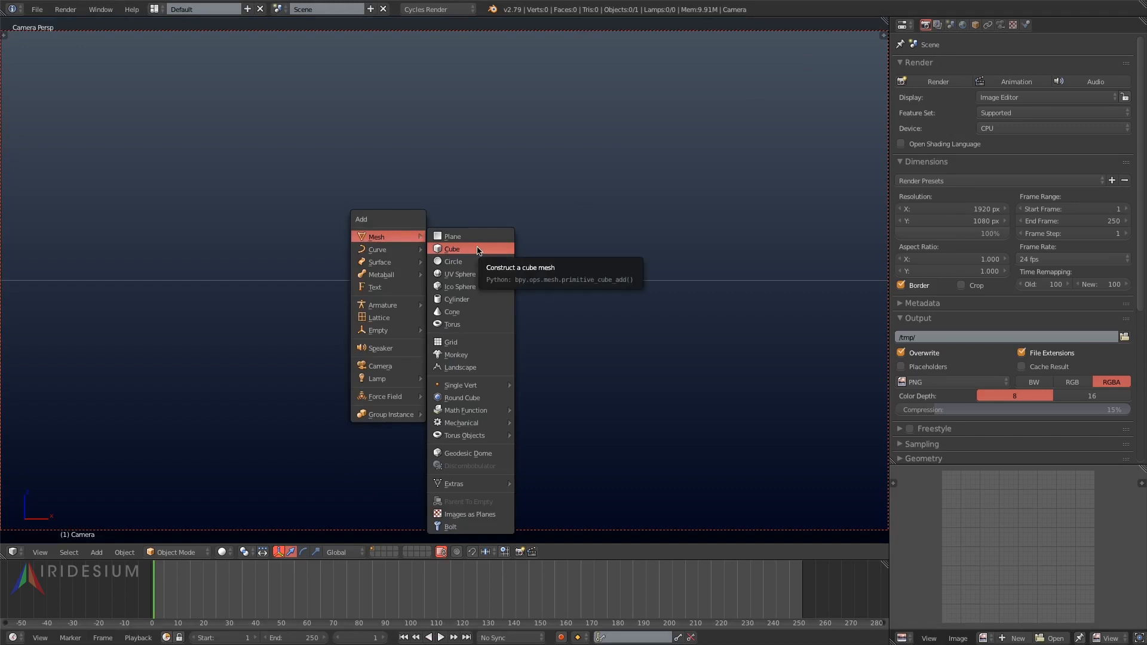
click(471, 286)
- Smooth-subdivide the icosphere's whole mesh twice and return to Object Mode
key(Tab)
key(w)
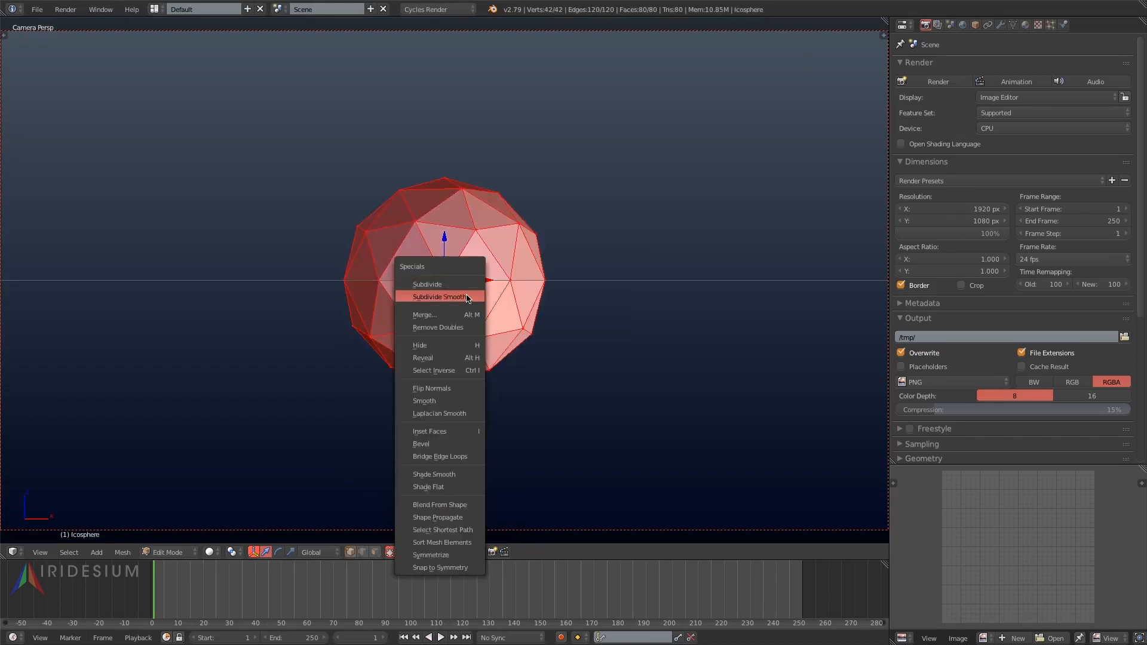
click(468, 297)
key(w)
click(465, 294)
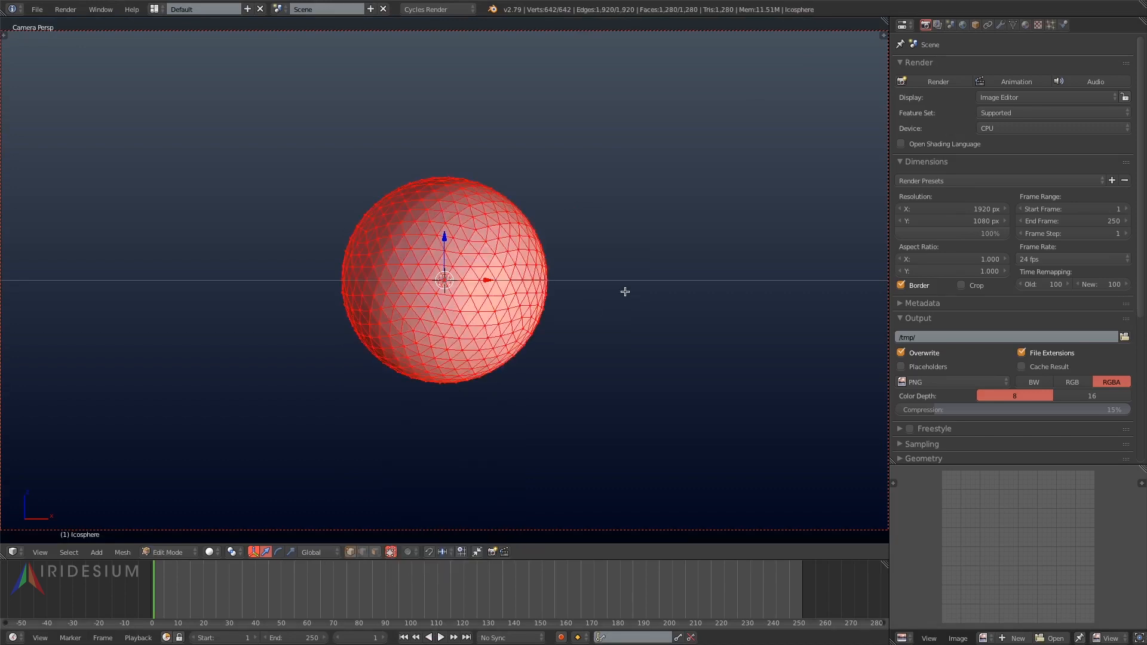
key(Tab)
- Add a Displace modifier to the icosphere, give it a new texture and choose the texture's type
click(1001, 24)
click(969, 67)
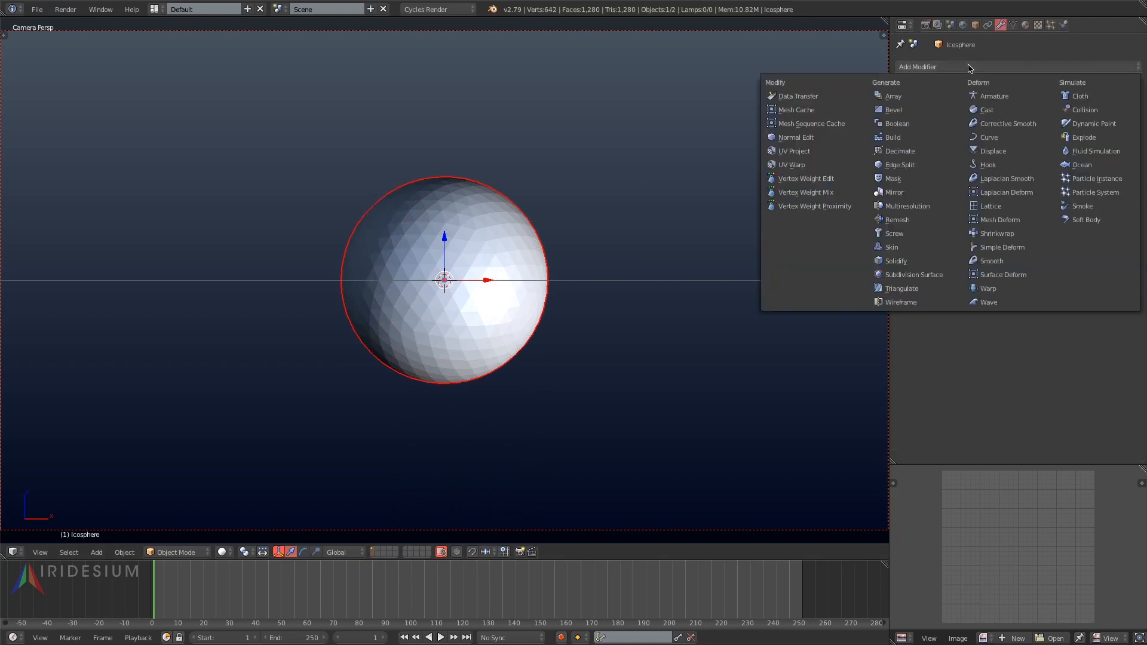
click(995, 150)
click(1062, 133)
click(1127, 130)
click(990, 104)
click(989, 161)
- Set the Displace modifier's texture coordinates to Global and try scaling the icosphere
click(1001, 24)
click(1080, 159)
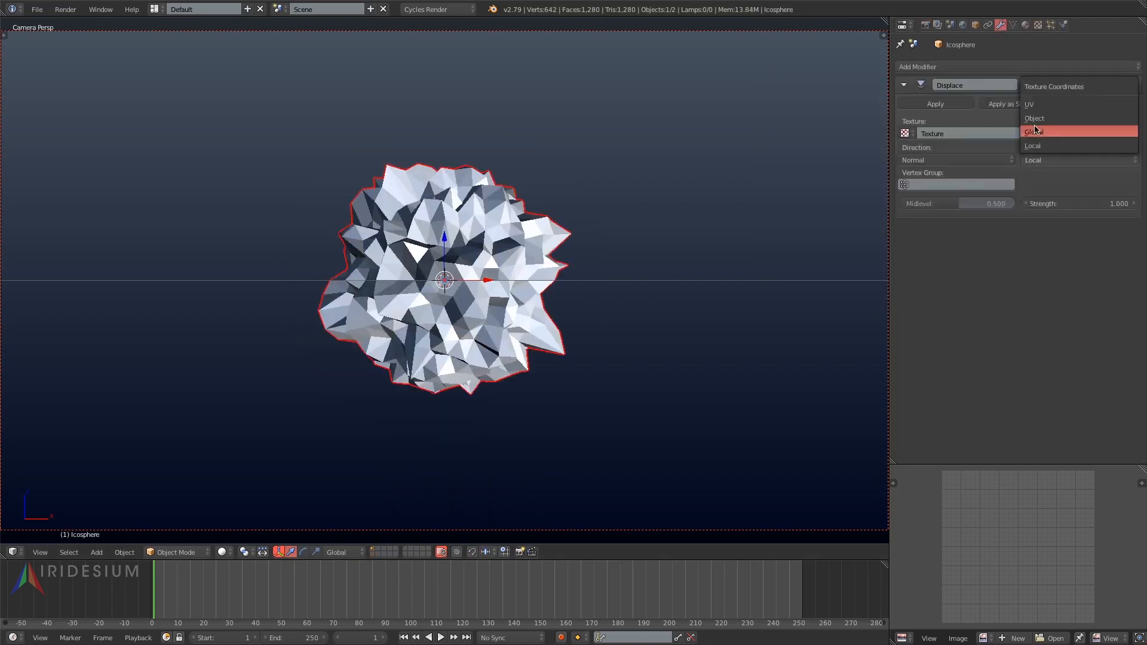
click(1040, 147)
key(s)
right_click(507, 259)
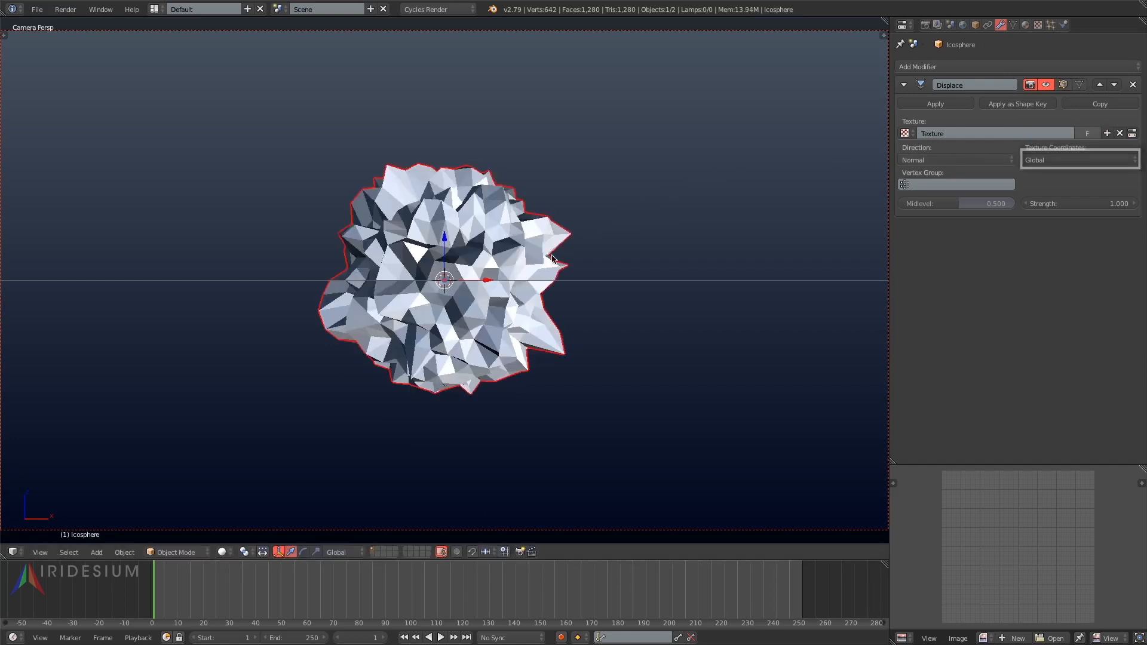
- Insert a scale keyframe for the full-size icosphere at frame 10
click(177, 599)
key(i)
click(302, 361)
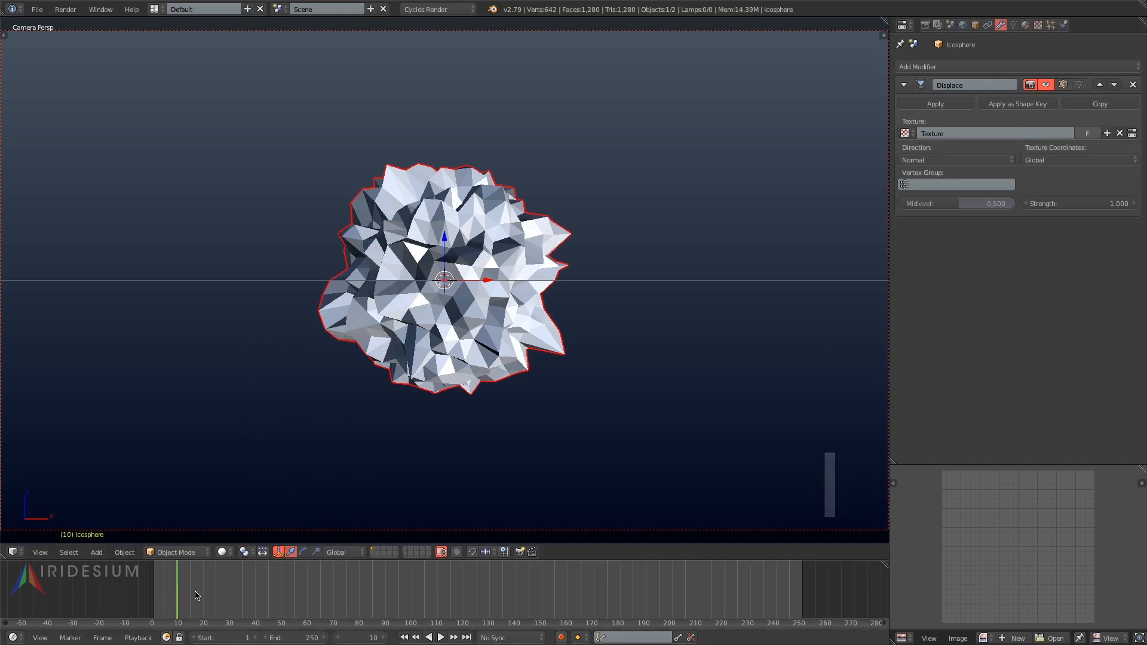
- Shrink the icosphere to almost nothing at frame 5 and keyframe its scale
key(s)
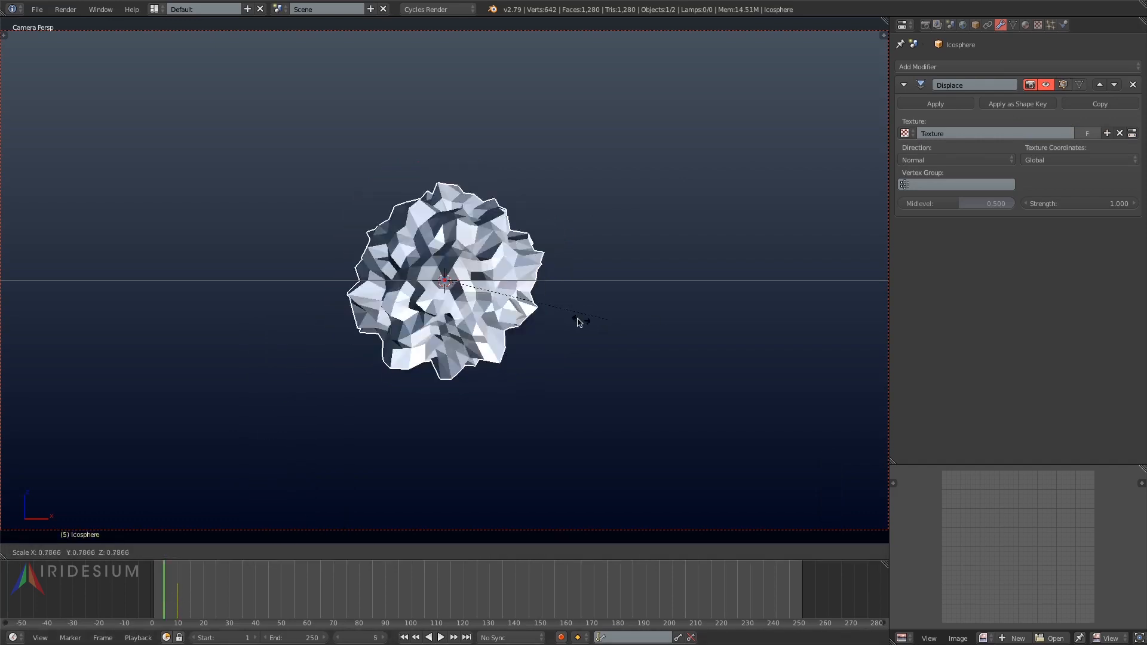
click(452, 289)
key(i)
click(509, 274)
- Scale the icosphere down along the global Y axis at frame 10 and keyframe its scale again
click(177, 597)
key(KP_0)
middle_drag(537, 251, 431, 301)
key(s)
key(y)
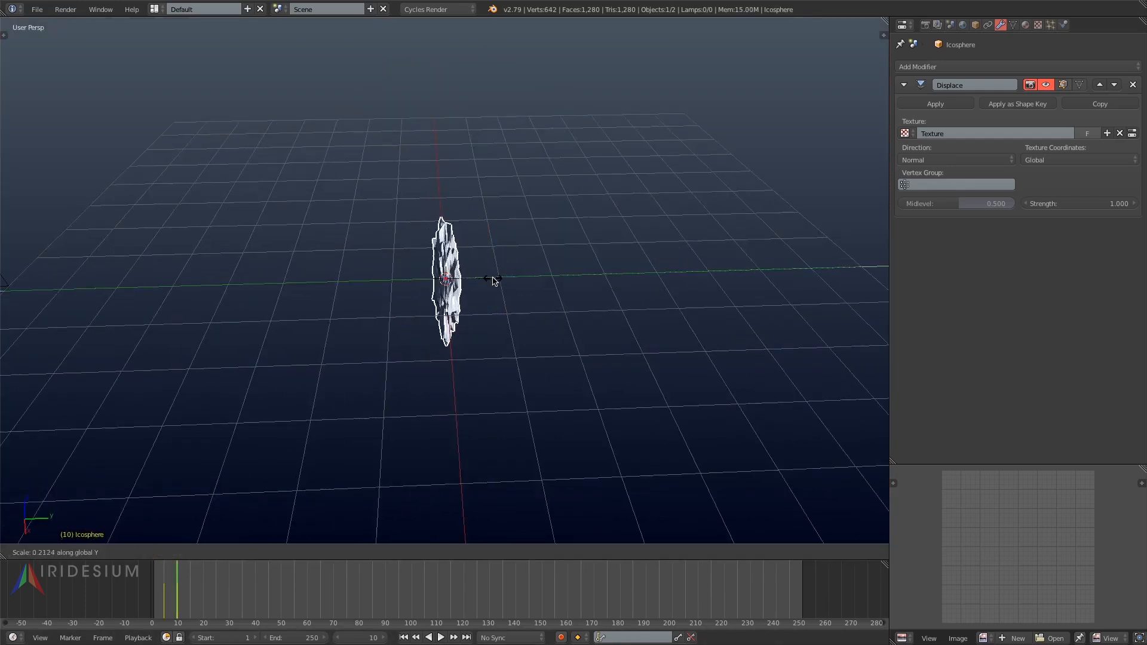
click(483, 280)
key(i)
click(478, 278)
- Play back the animation to check how the displaced icosphere grows
middle_drag(435, 358, 584, 358)
scroll(938, 563, down, 1)
scroll(820, 579, up, 2)
click(798, 587)
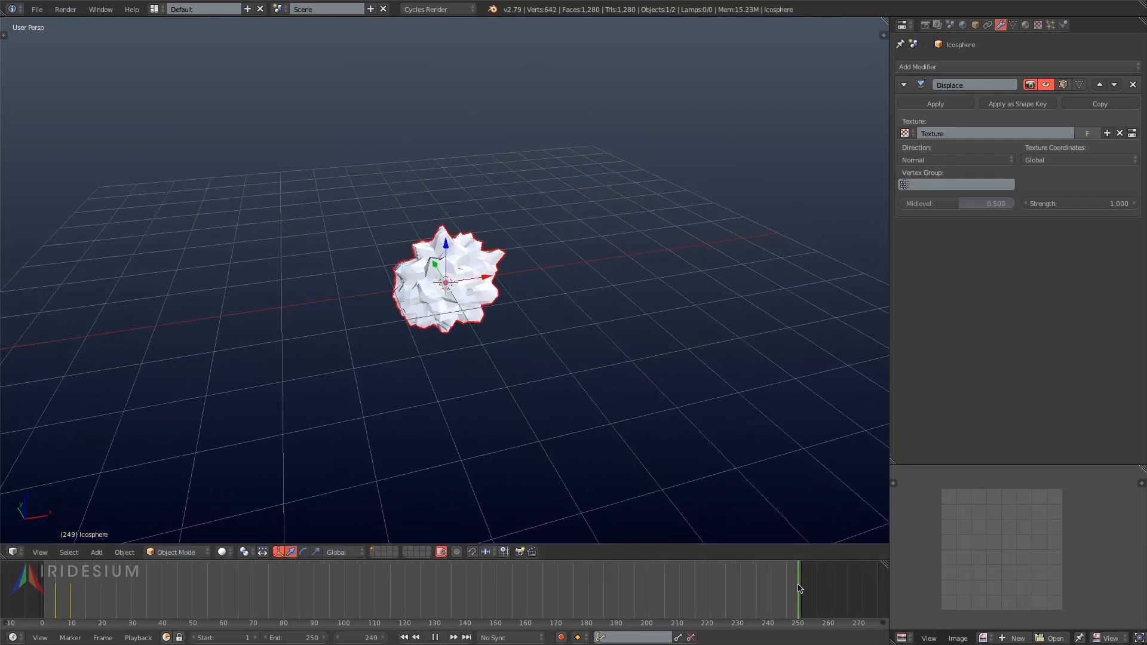
key(Home)
key(alt+a)
key(alt+a)
- Add an emitter particle system to the icosphere, set the animation's end frame to 50 and preview it
click(1050, 25)
click(1014, 102)
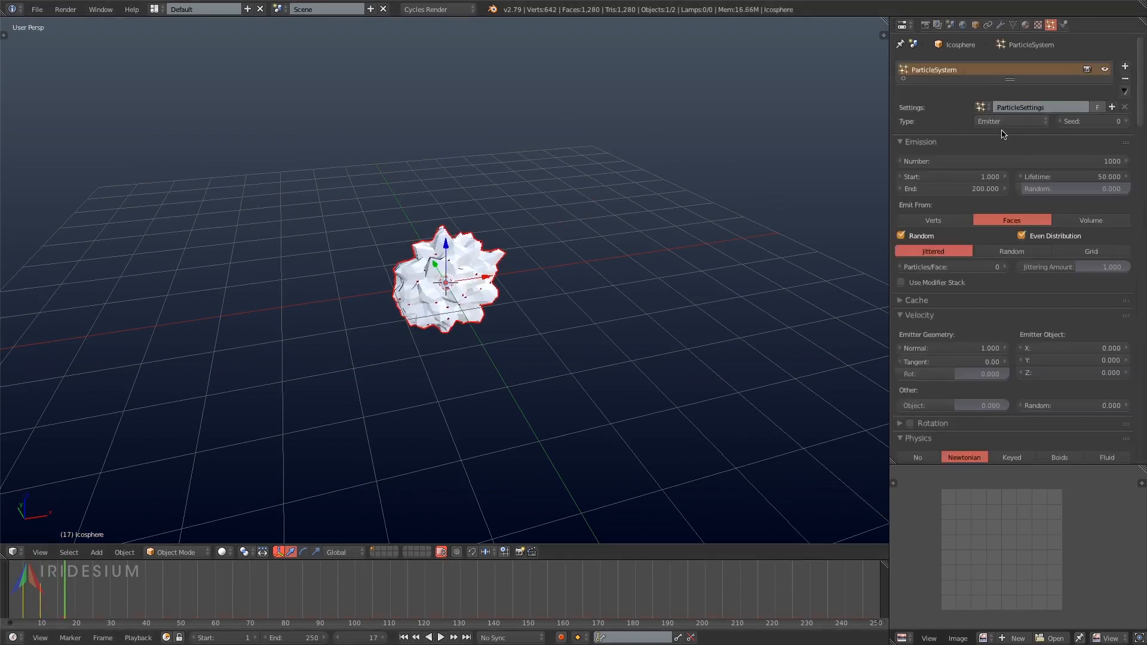
click(560, 330)
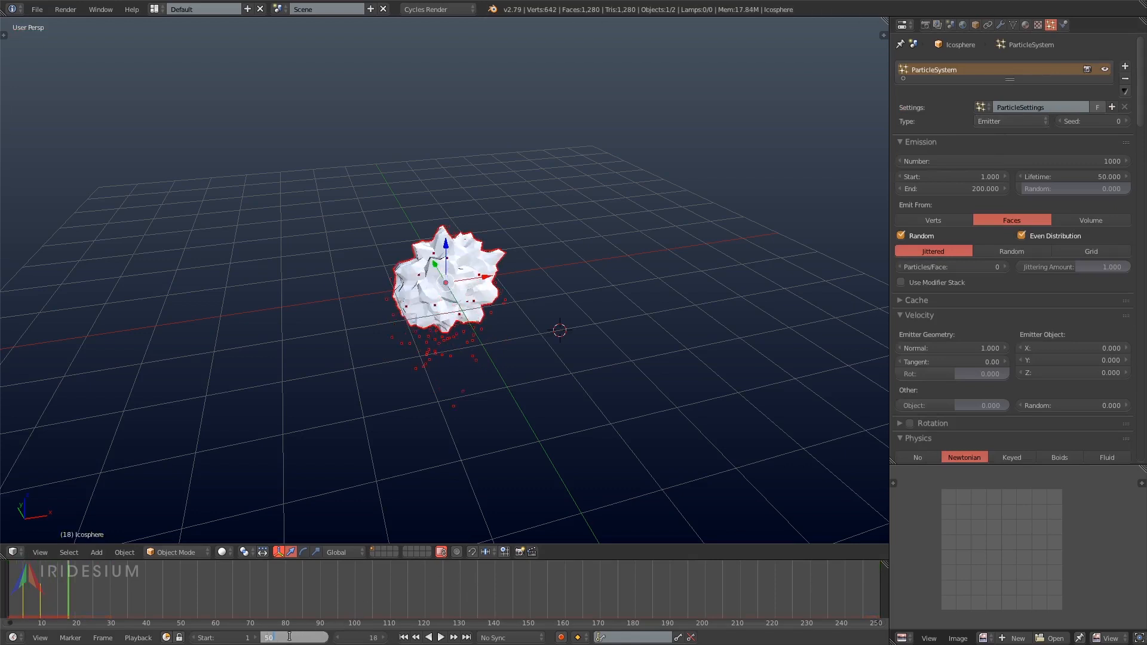
key(Return)
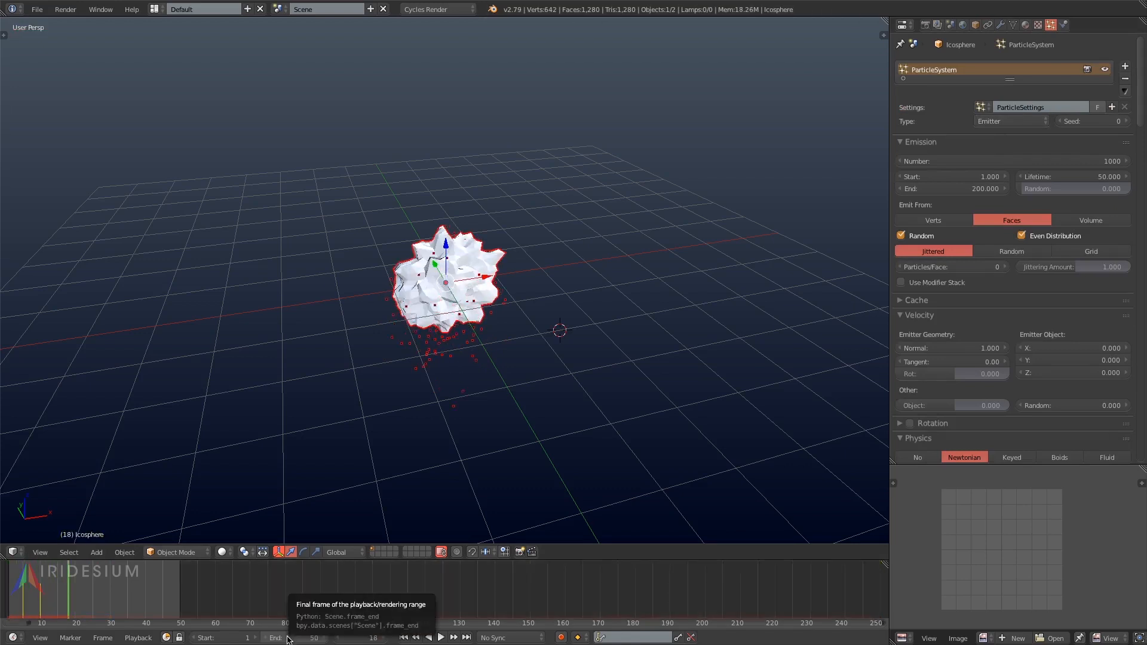
key(alt+a)
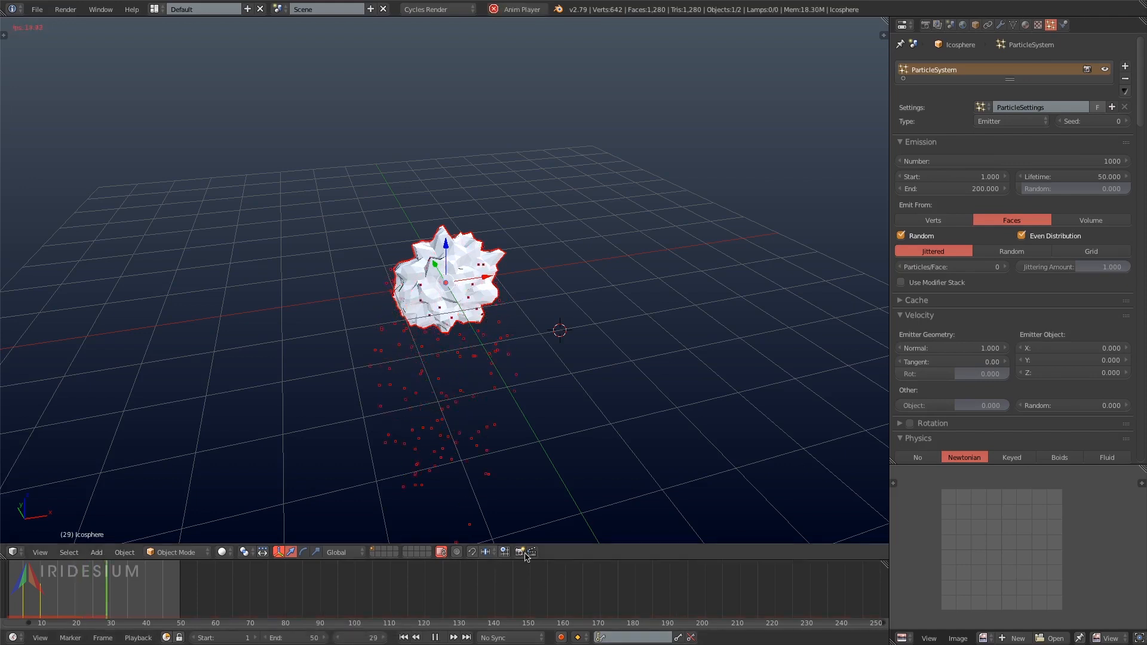
- Set the particle system's gravity field weight to 0
click(989, 316)
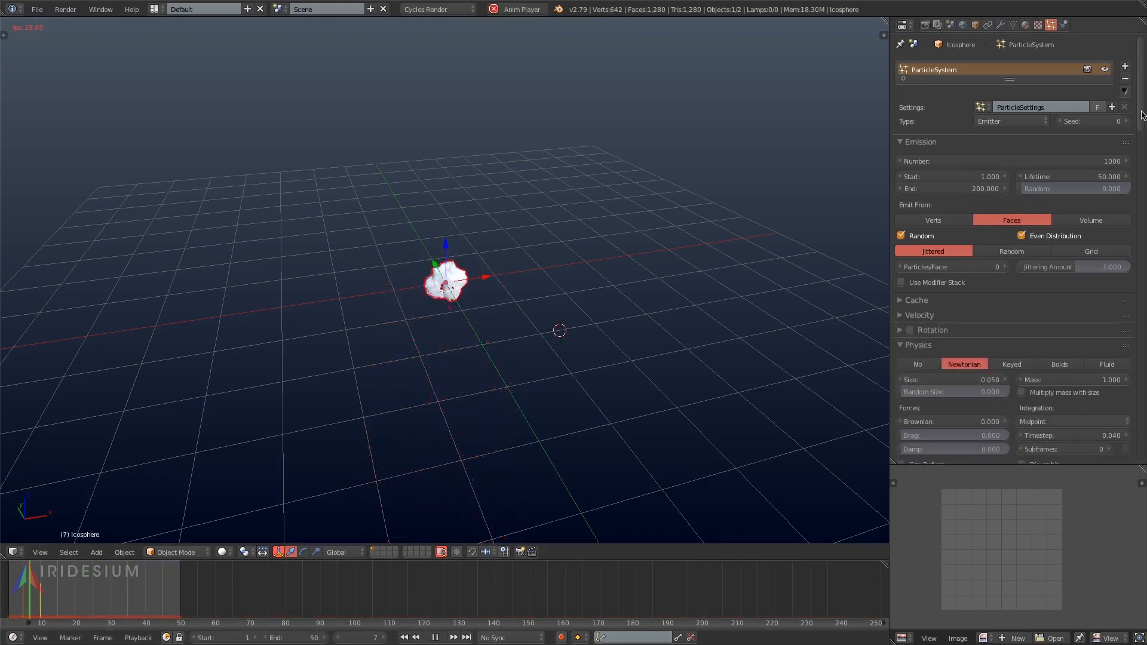
scroll(1142, 171, down, 3)
scroll(969, 306, down, 10)
key(alt+a)
key(Return)
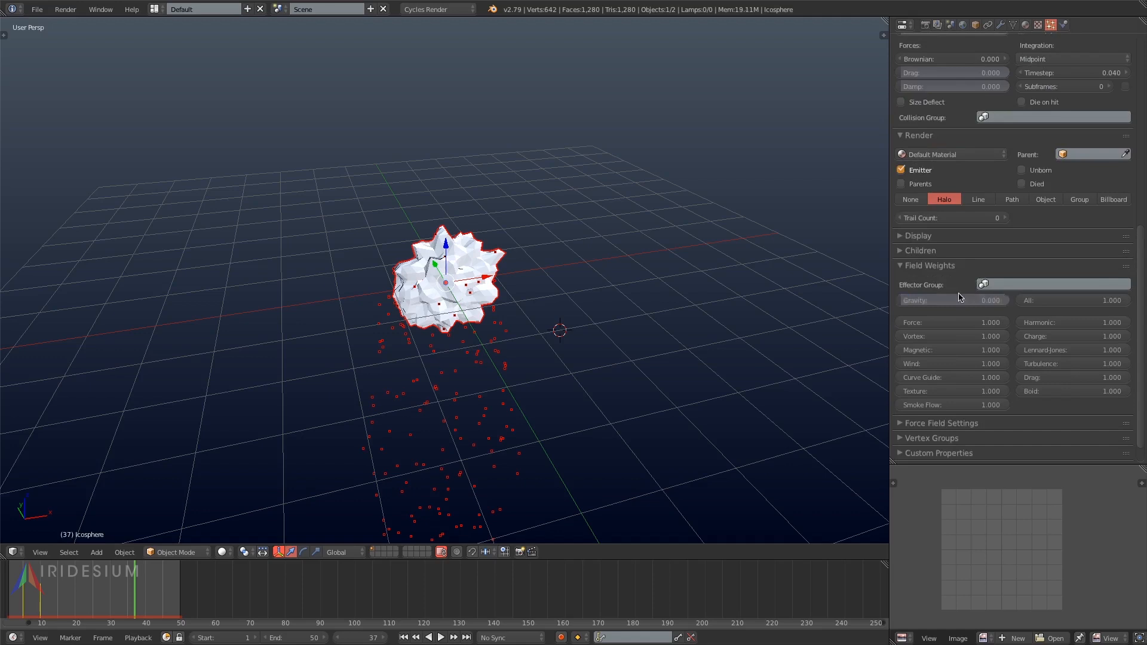
- Set the particle emission's end frame to 9
scroll(961, 192, up, 15)
key(alt+a)
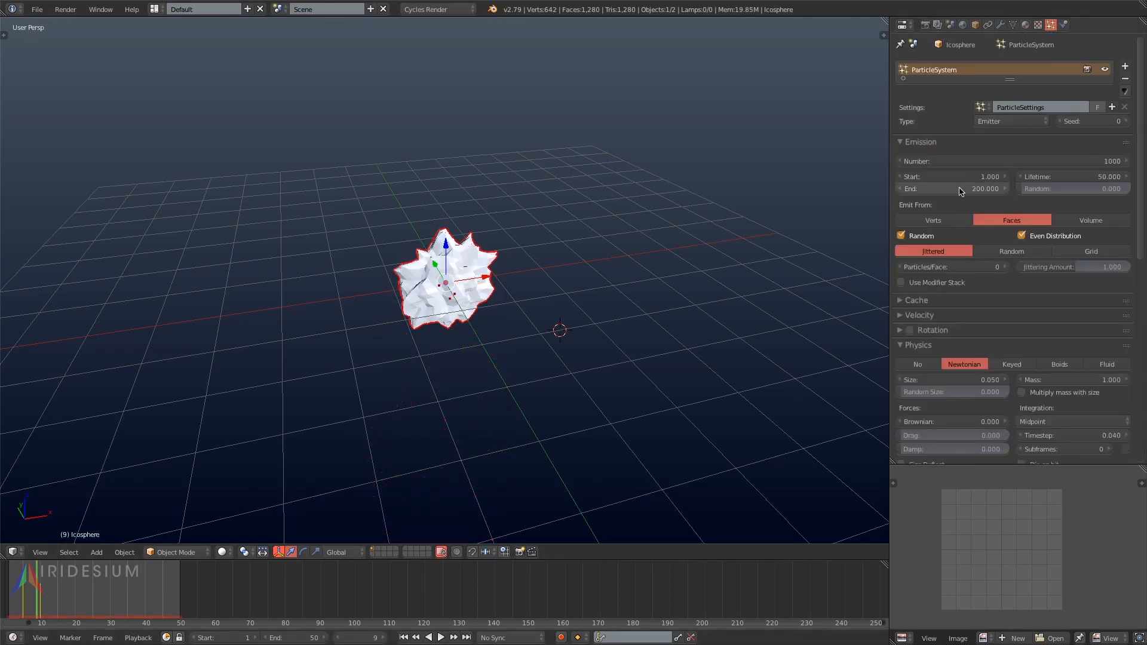
key(Return)
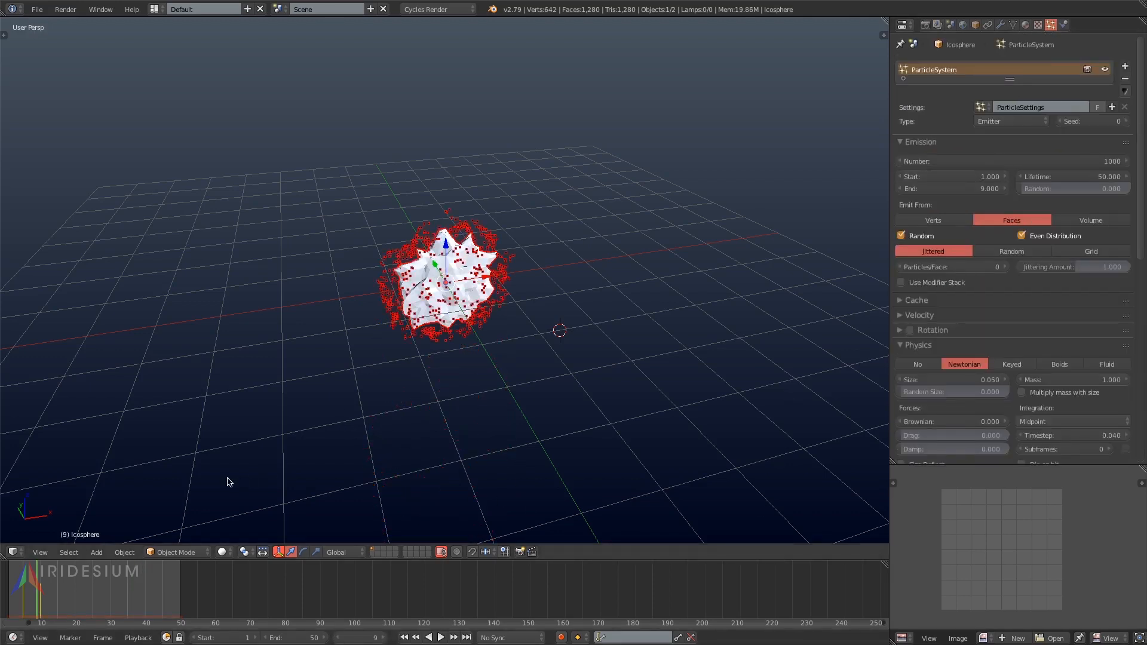
- Set the particle emission's start frame to 7 and preview the burst
key(Left)
key(Left)
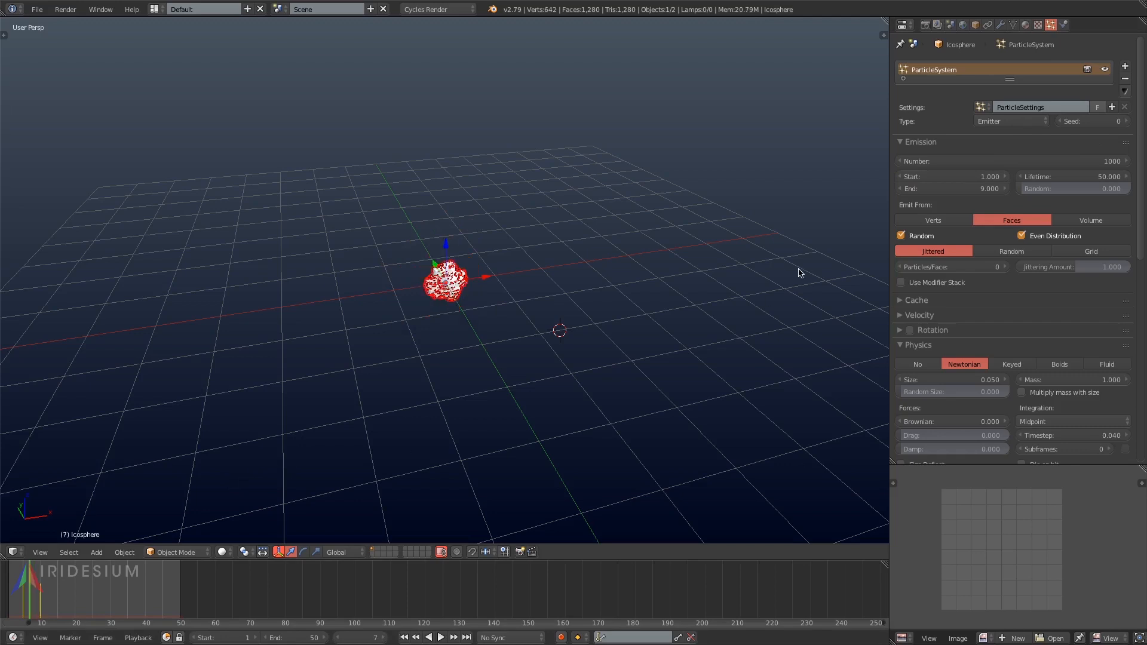
click(968, 175)
text(7)
key(Return)
key(alt+a)
key(alt+a)
- Set the particles' Object velocity to 0.718 and play back the burst to check its spread
click(919, 316)
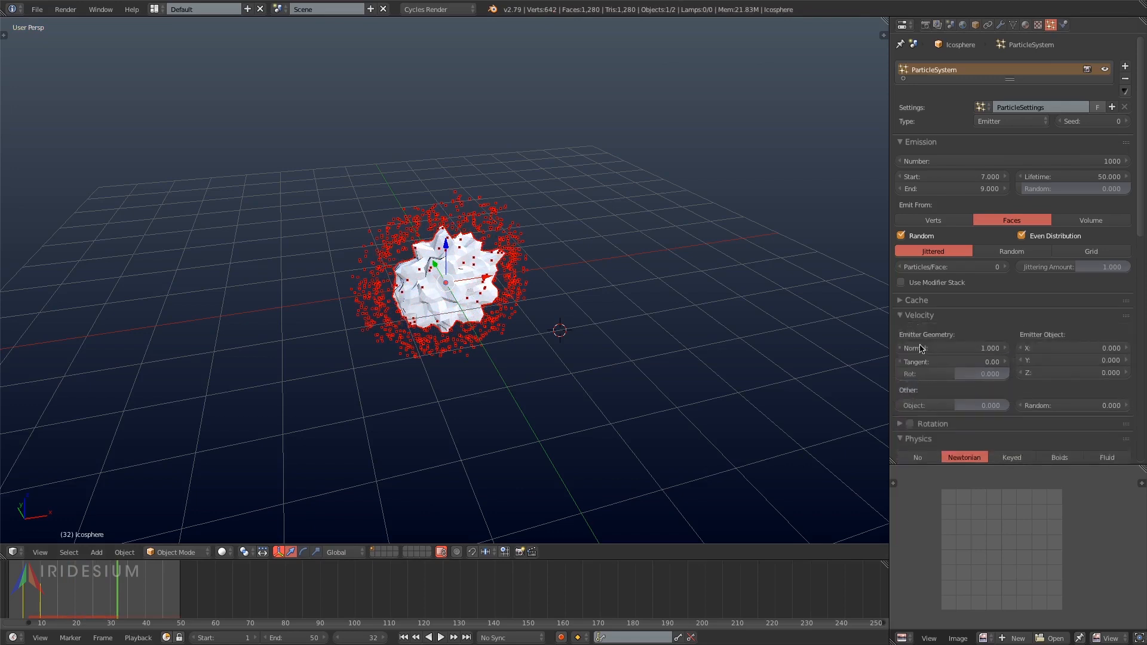
drag(994, 405, 993, 405)
key(alt+a)
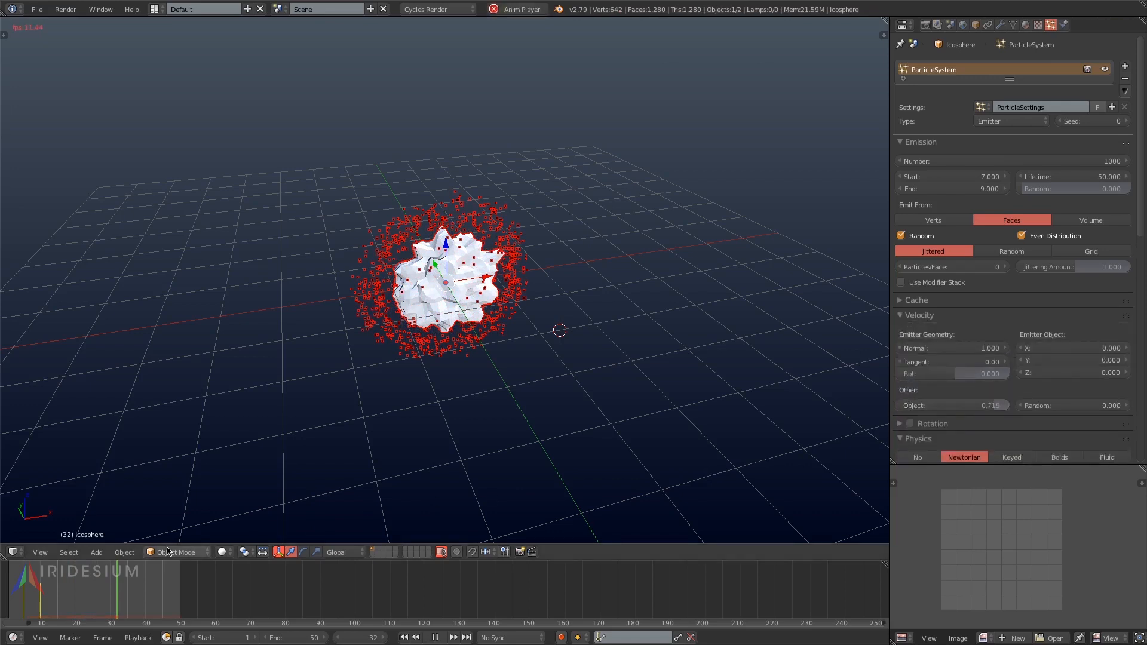
key(alt+a)
middle_drag(286, 392, 545, 363)
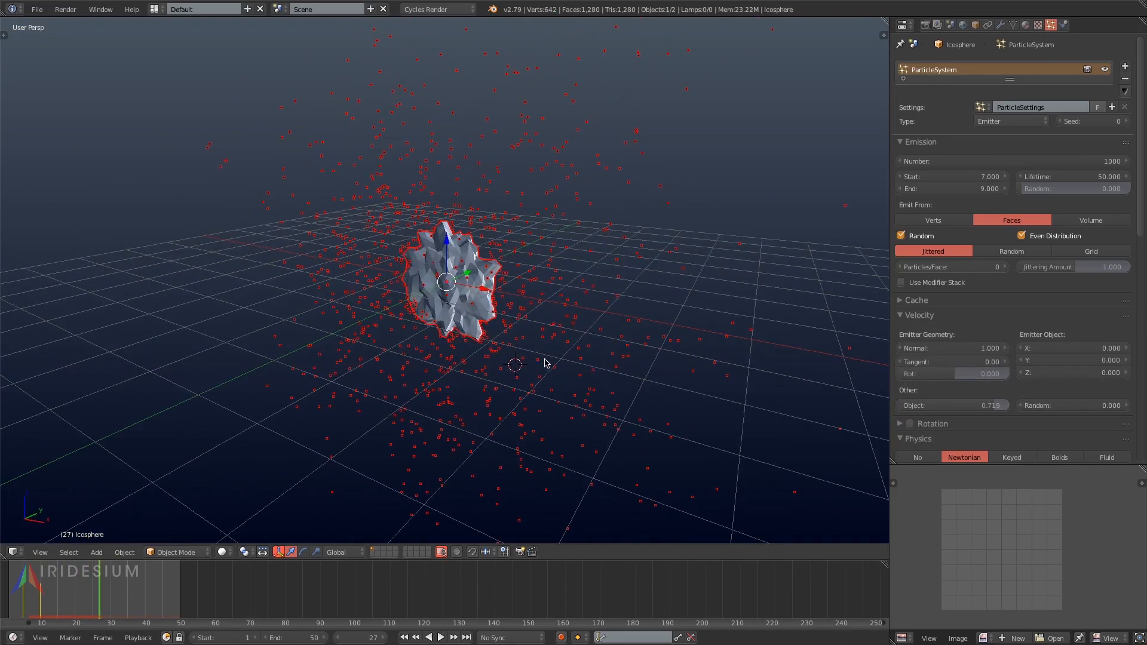
key(alt+a)
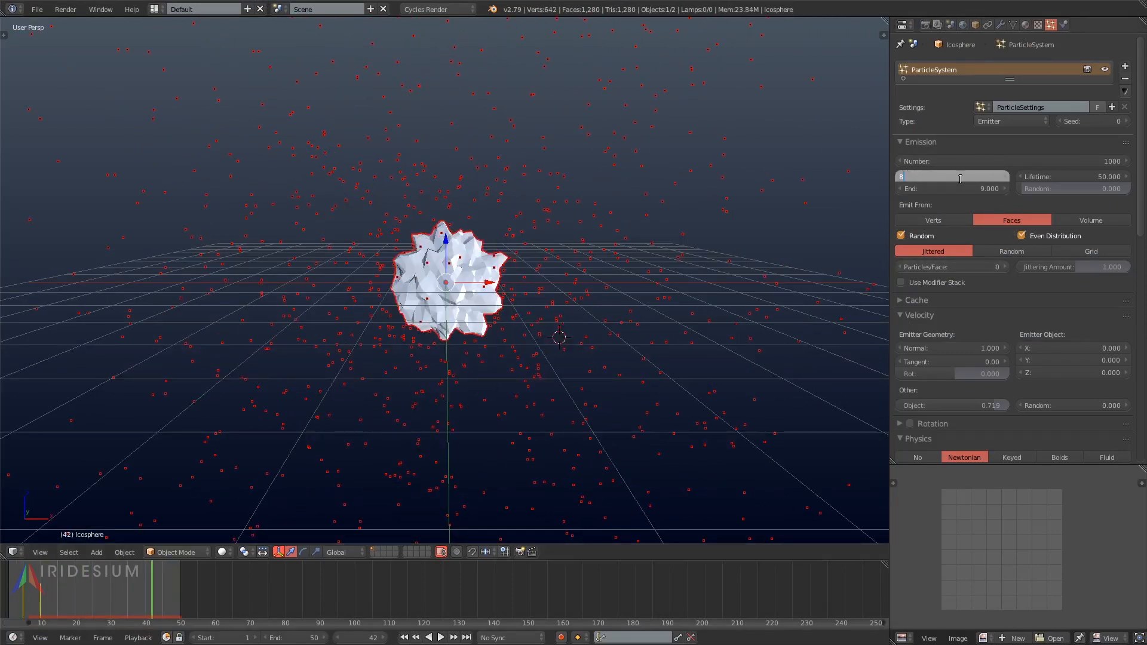
- Set the particle emission's start frame to 8 and play back the result
key(Return)
key(alt+a)
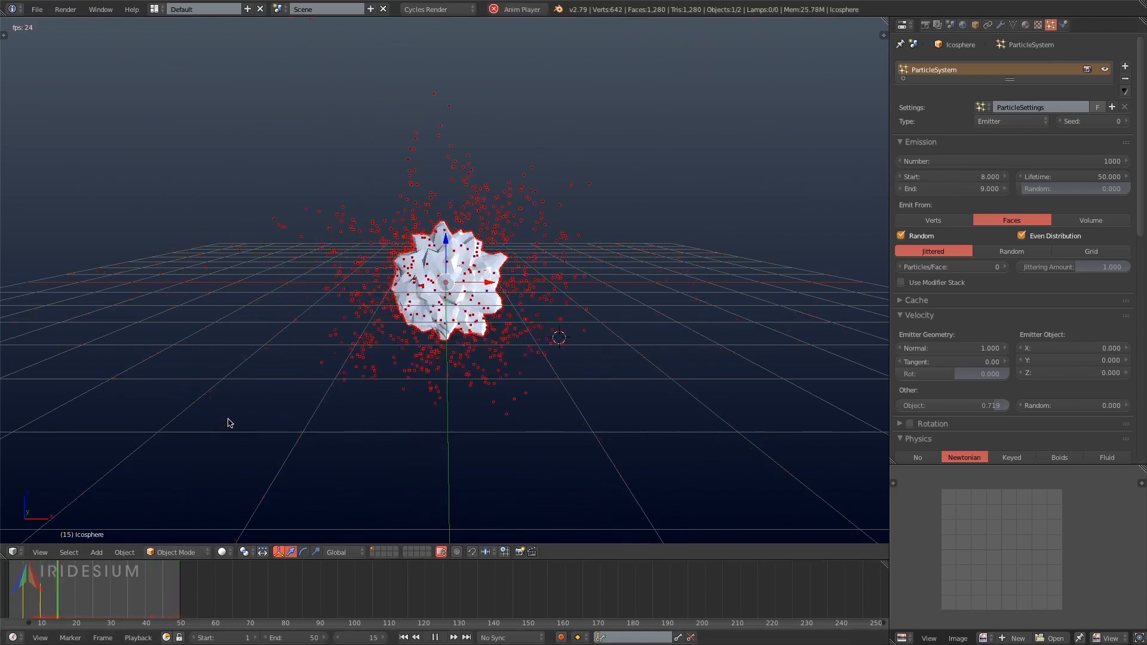
key(alt+a)
middle_drag(640, 406, 681, 390)
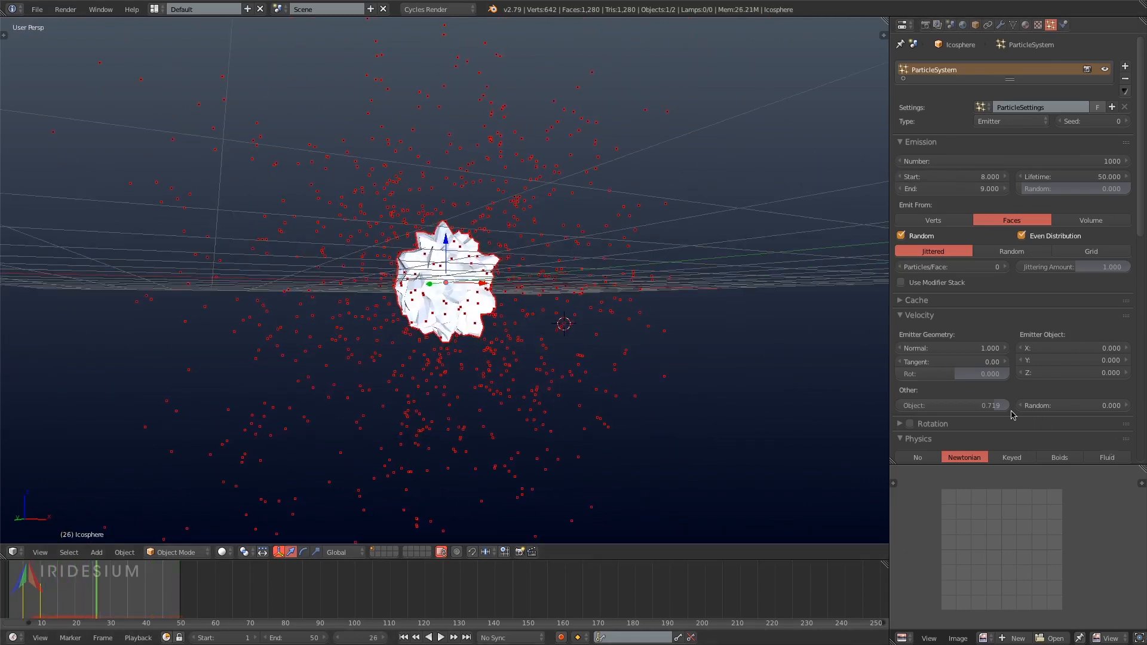
- Reduce the Displace modifier's strength to 0.2 and preview the smoother burst
click(1001, 25)
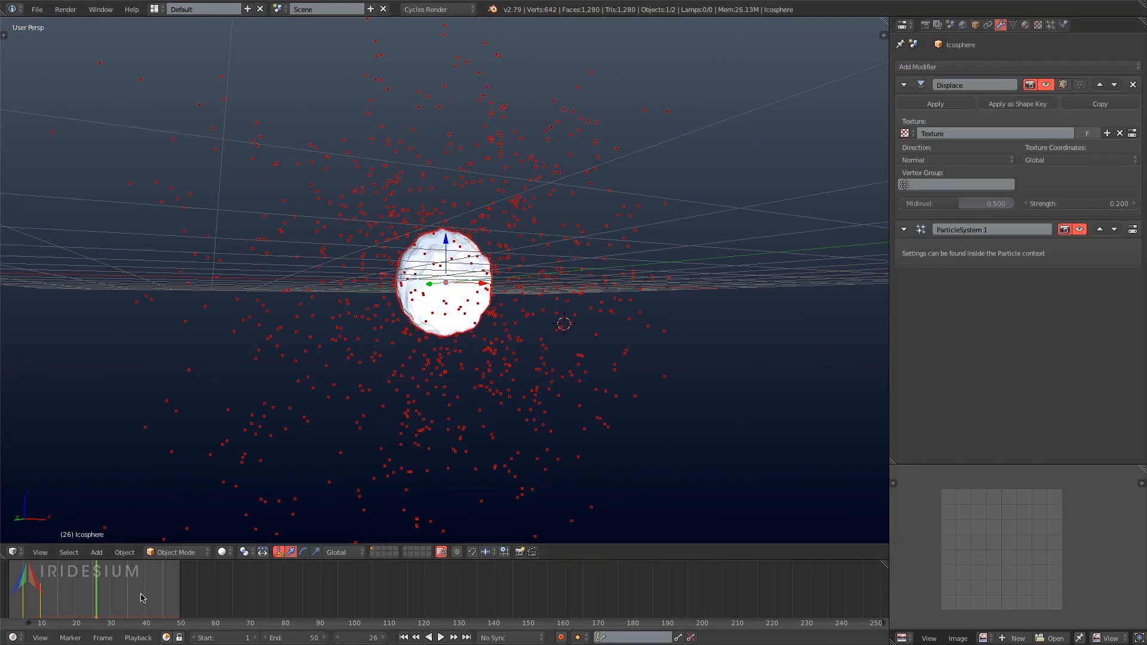
key(alt+a)
key(alt+a)
middle_drag(481, 386, 444, 400)
- Set the particles' Object velocity to 0.447 and their number to 5000, and preview the emission
click(1051, 25)
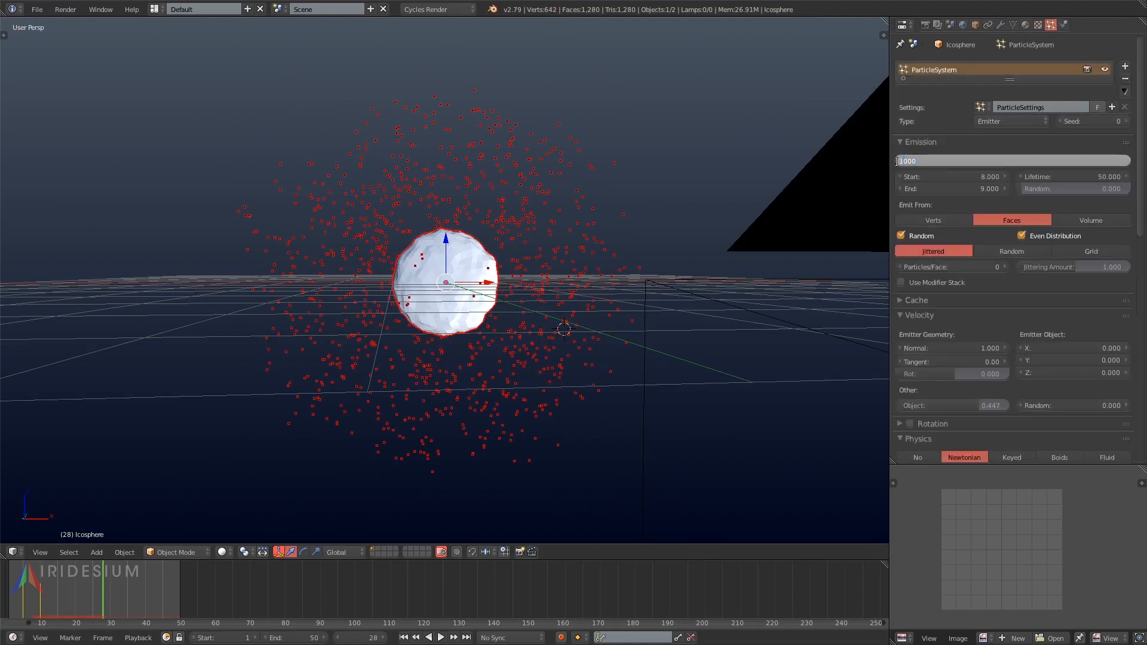
key(Return)
key(alt+a)
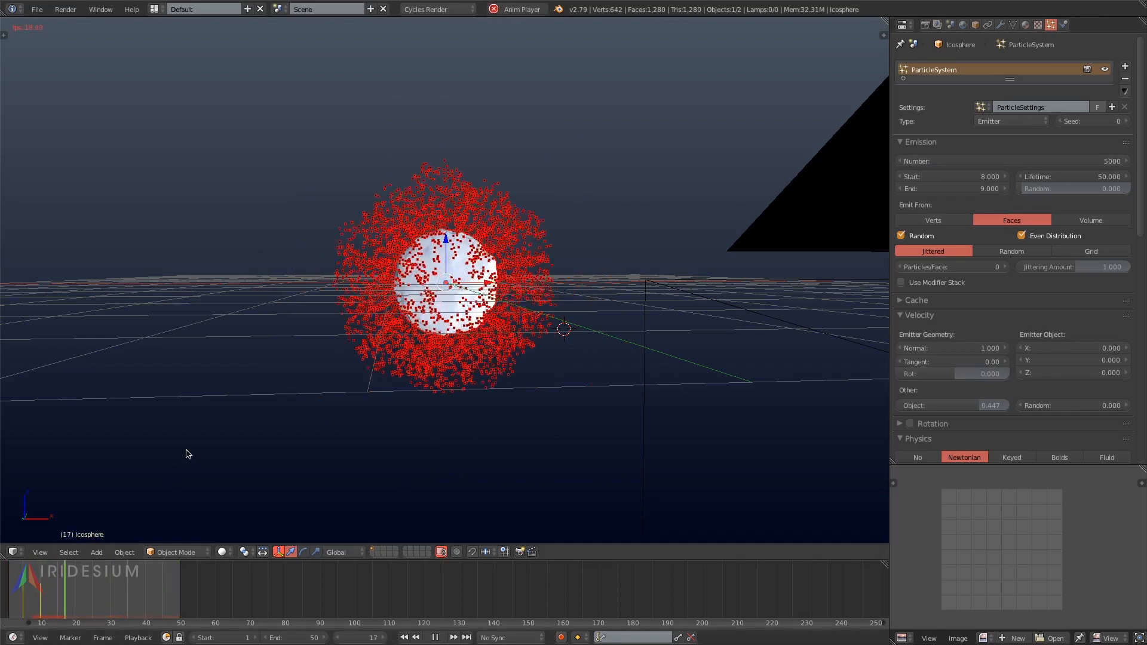
key(alt+a)
- Add a Turbulence force field at the 3D cursor and open its force field settings
key(shift+a)
mouse_move(410, 449)
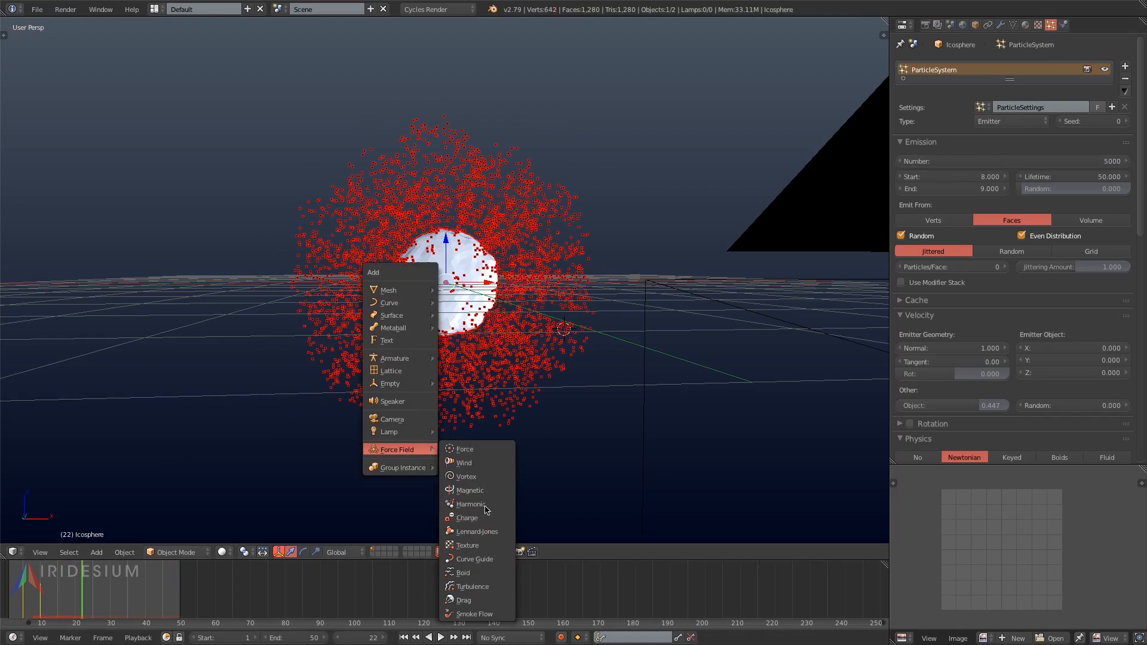
click(476, 586)
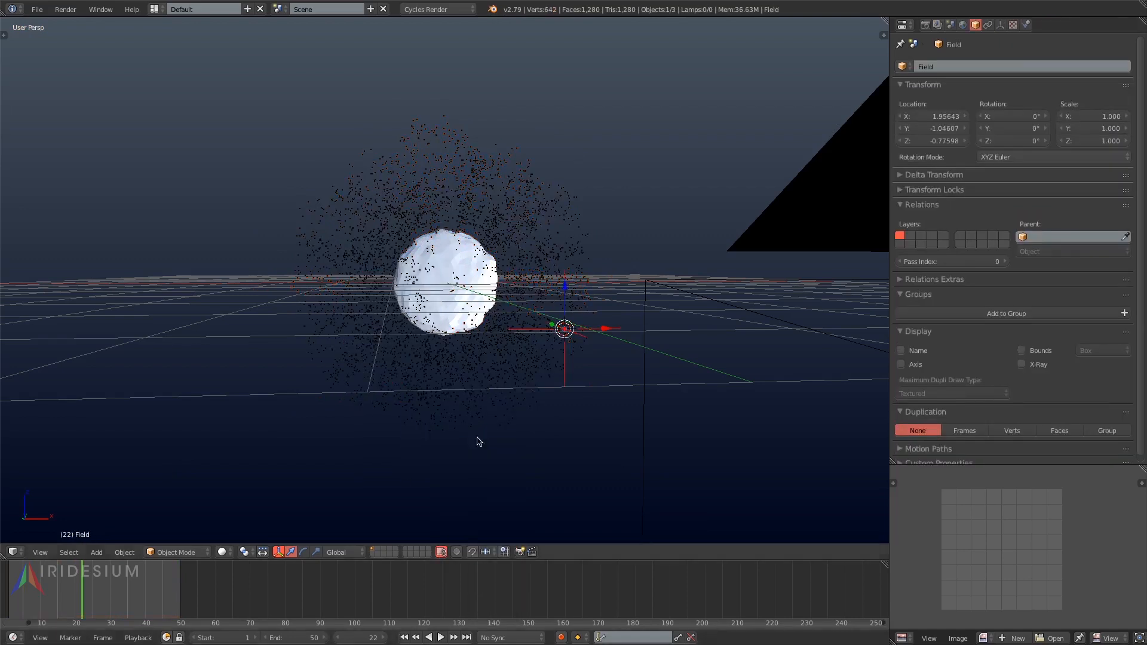
click(1026, 24)
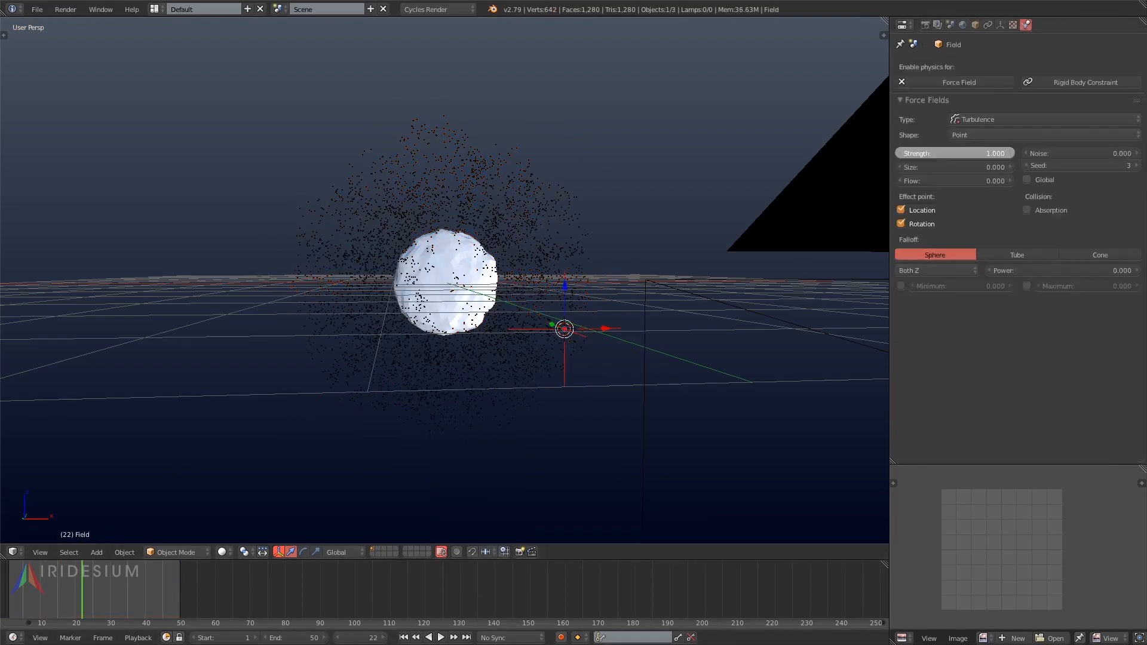
- Select the icosphere and play back the animation from the first frame to check the turbulence's effect on the particles
click(142, 589)
right_click(421, 307)
key(shift+Left)
key(alt+a)
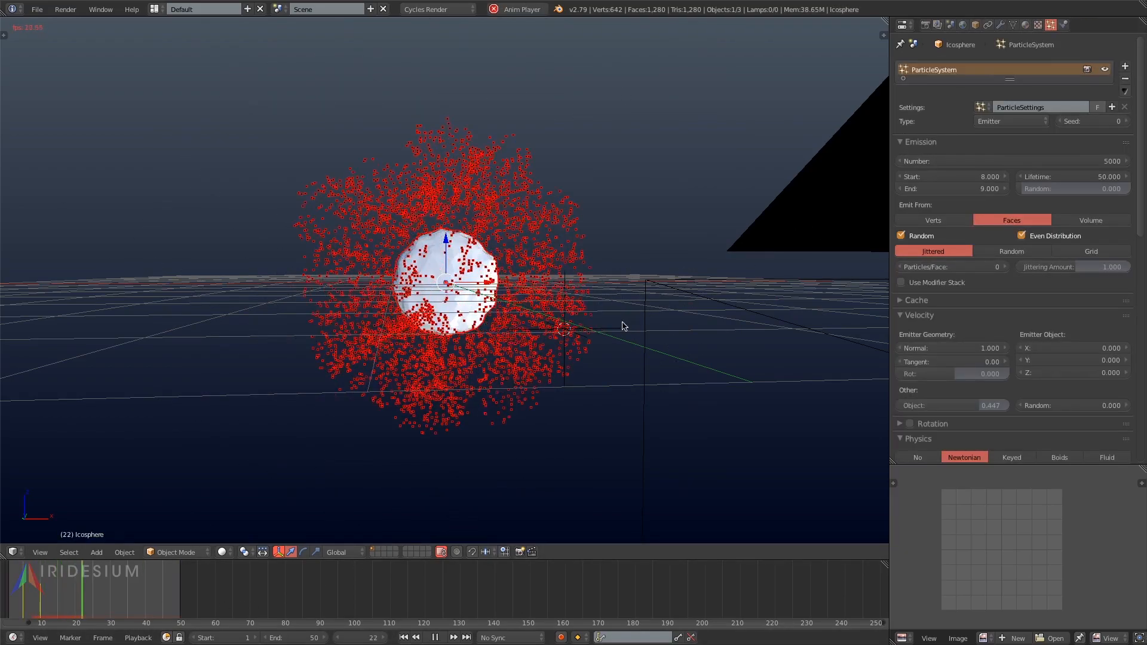
key(alt+a)
key(alt+a)
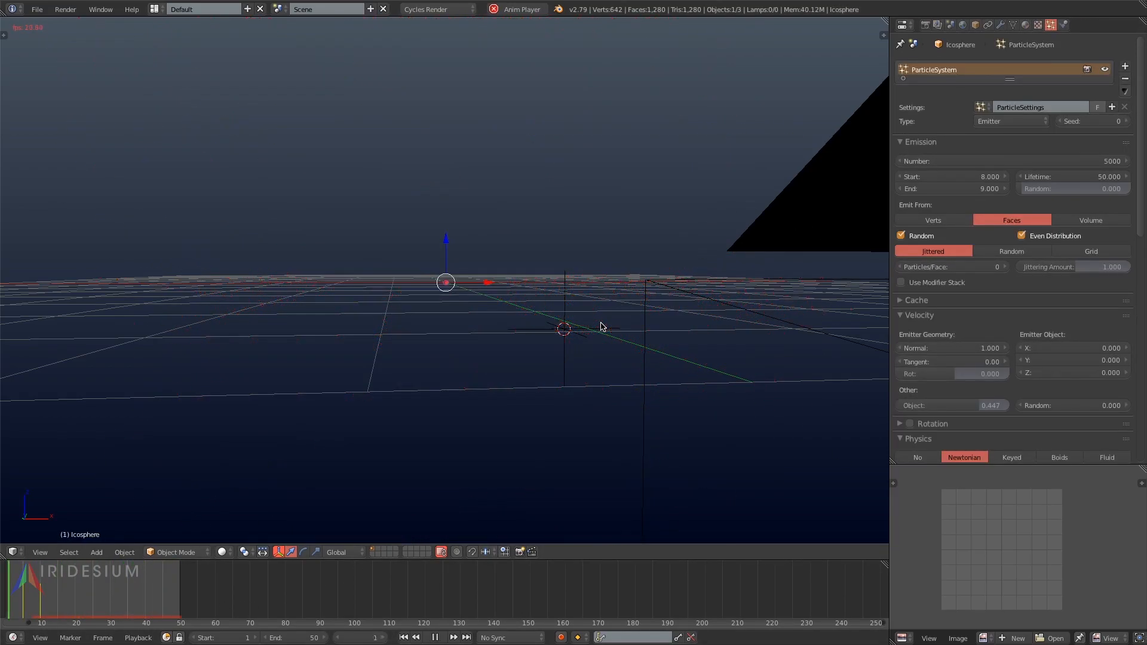
key(alt+a)
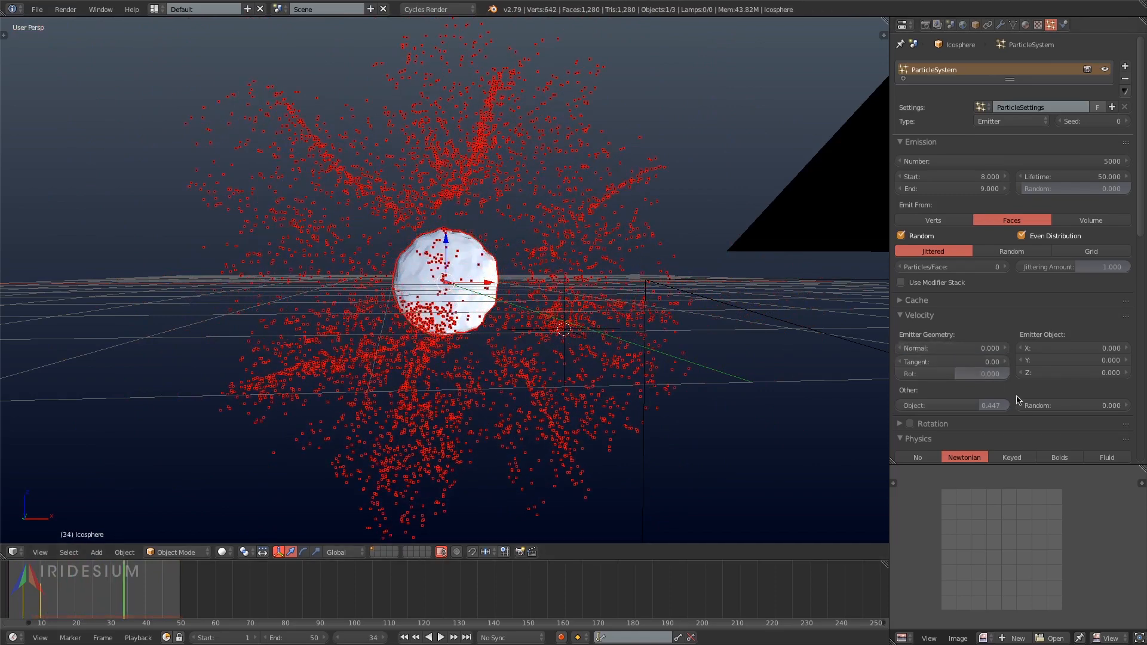
- Set the particles' Object velocity to 0.207 and display draw size to 5 px, and preview the burst
scroll(982, 434, down, 5)
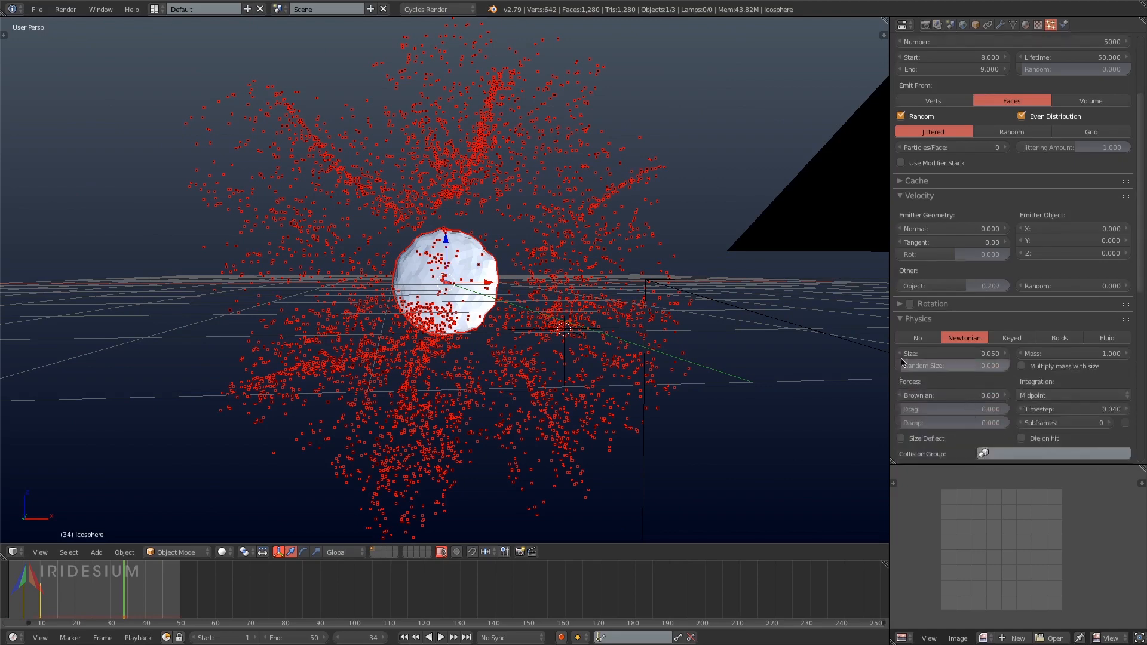
click(898, 326)
click(906, 350)
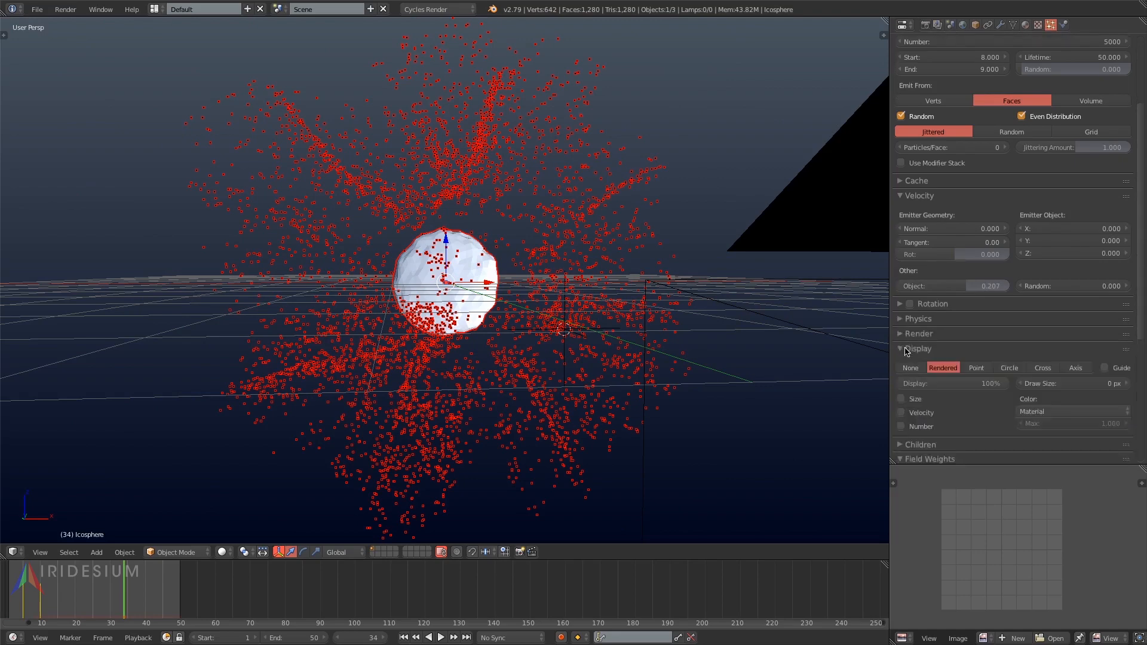
right_click(566, 330)
key(alt+a)
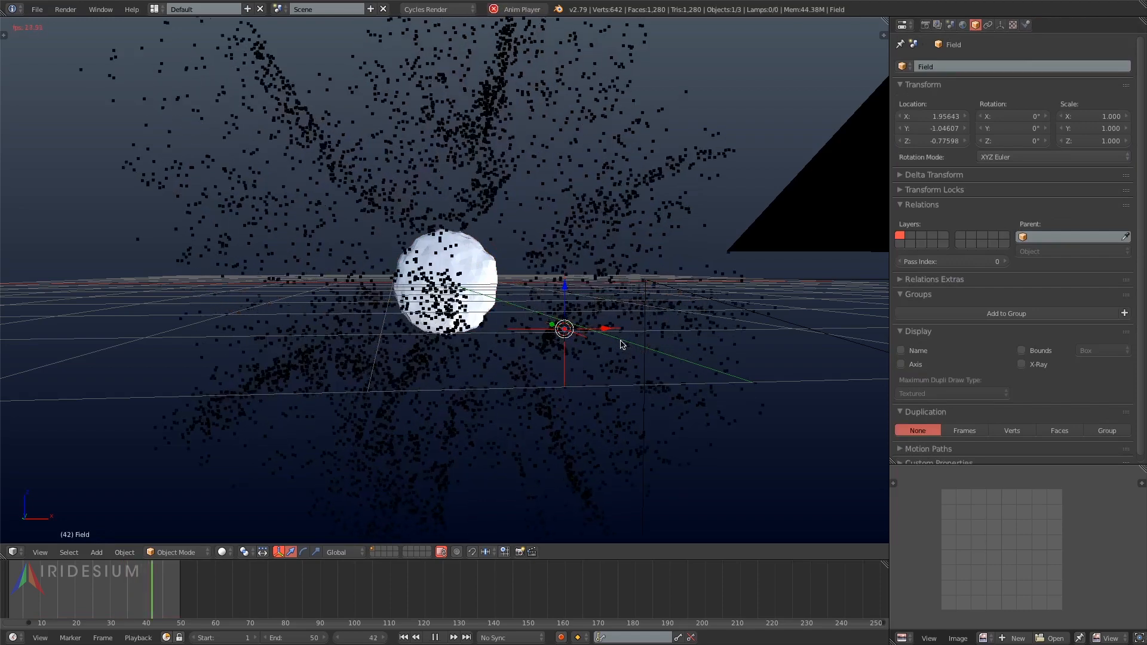
key(alt+a)
- Snap the 3D cursor to the icosphere and add a Force field there
right_click(459, 270)
key(shift+s)
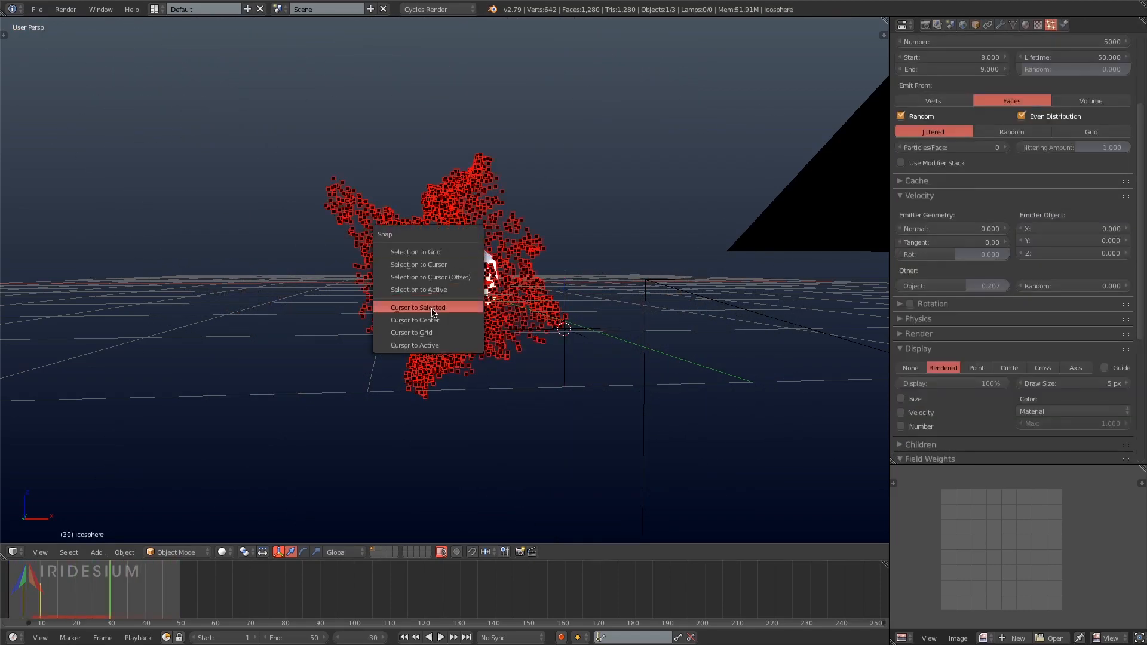
click(432, 308)
key(shift+a)
mouse_move(456, 269)
click(508, 267)
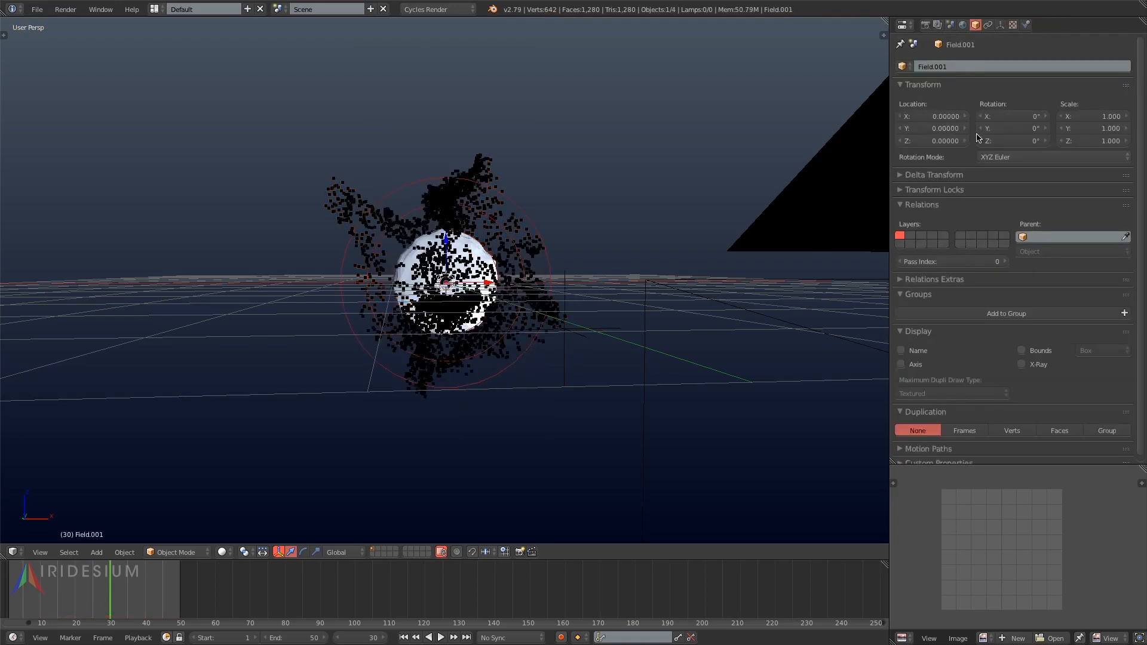
- Set the new Force field's strength to 3 and play back the animation
click(1026, 25)
click(960, 157)
text(3)
key(Return)
key(alt+a)
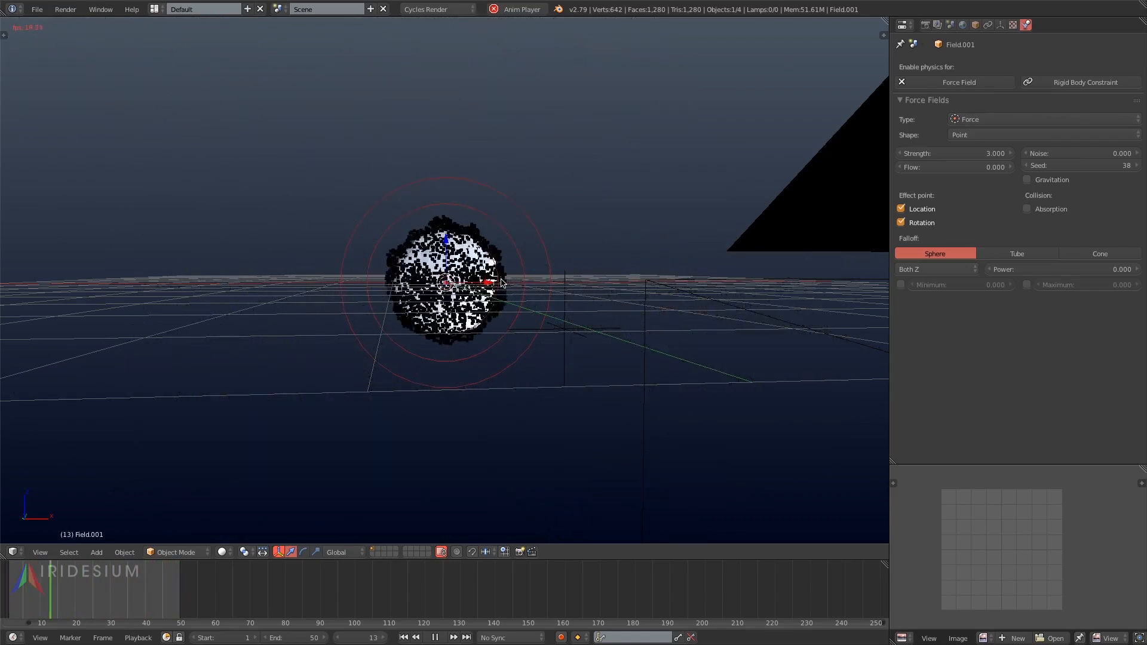
key(alt+a)
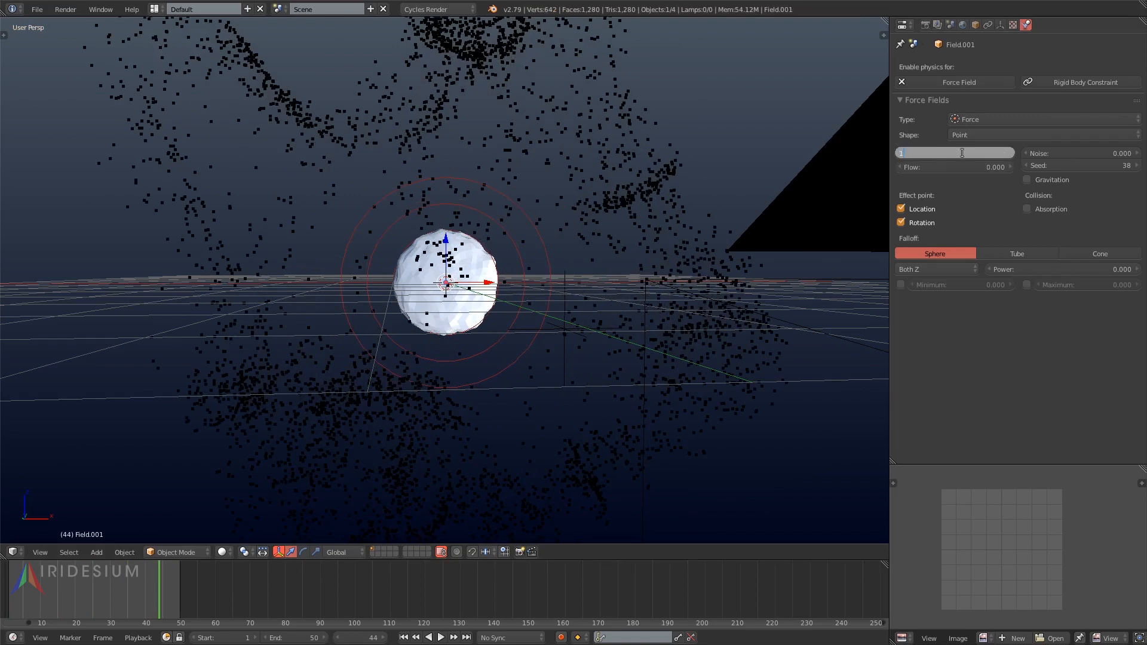
- Raise the Force field's strength to 5, set the icosphere particles' Object velocity to 0.381, and preview the result
text(5)
key(Return)
right_click(478, 266)
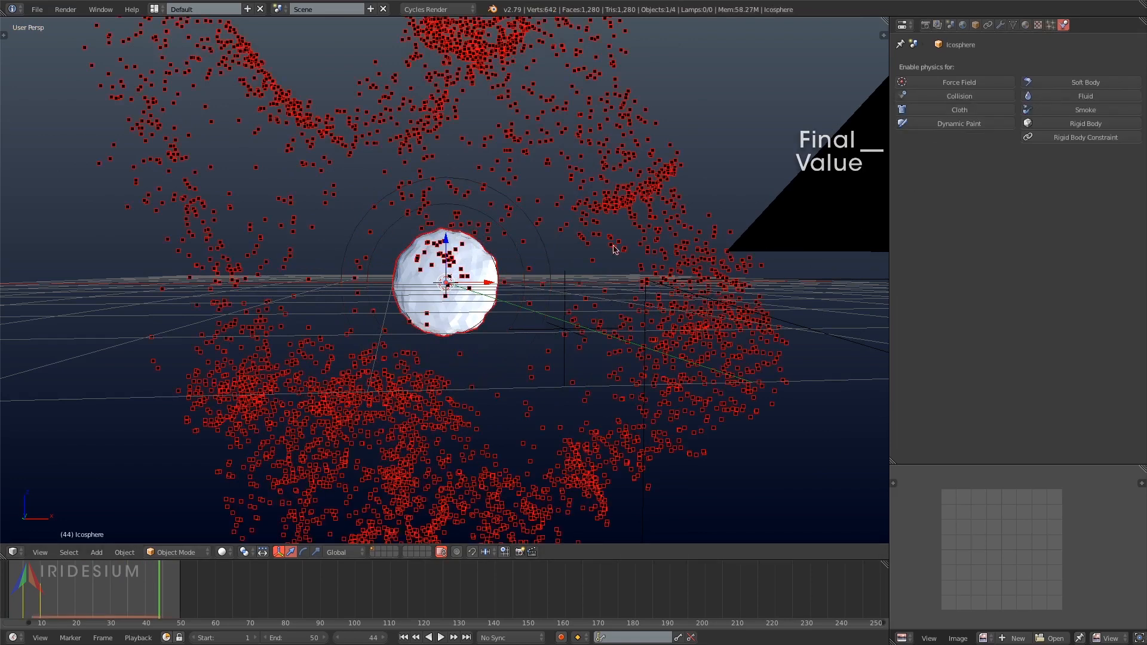
click(1050, 24)
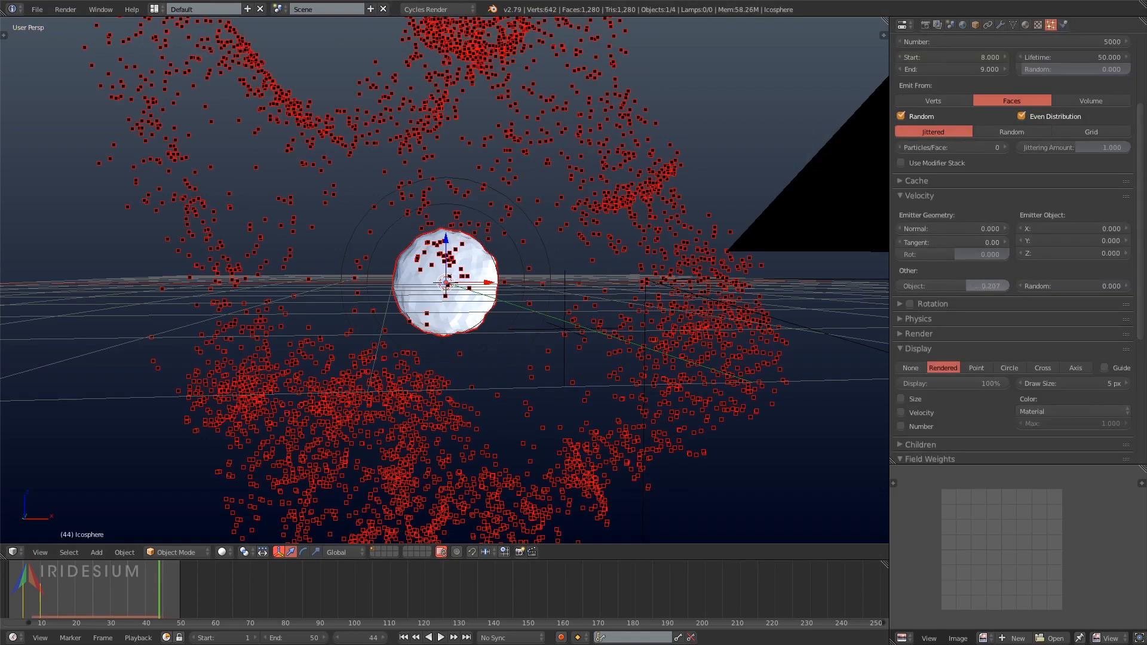
key(alt+a)
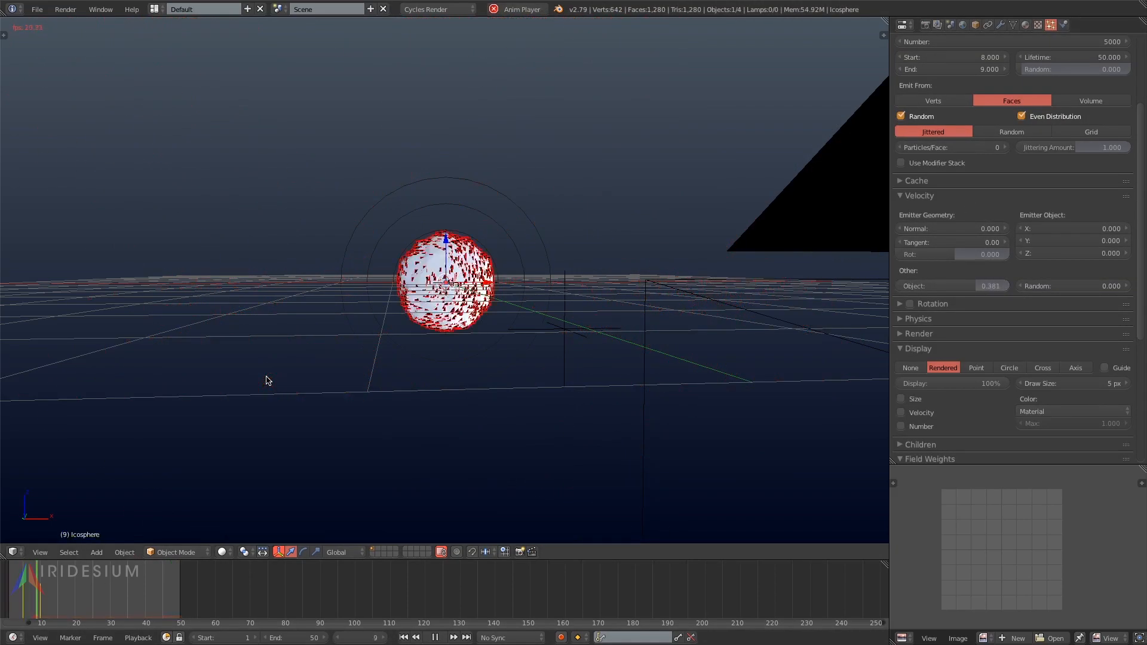
key(alt+a)
- Set the particle physics Drag to 0.738 and Damp to 0.665, and preview the slowed burst
click(918, 349)
click(916, 334)
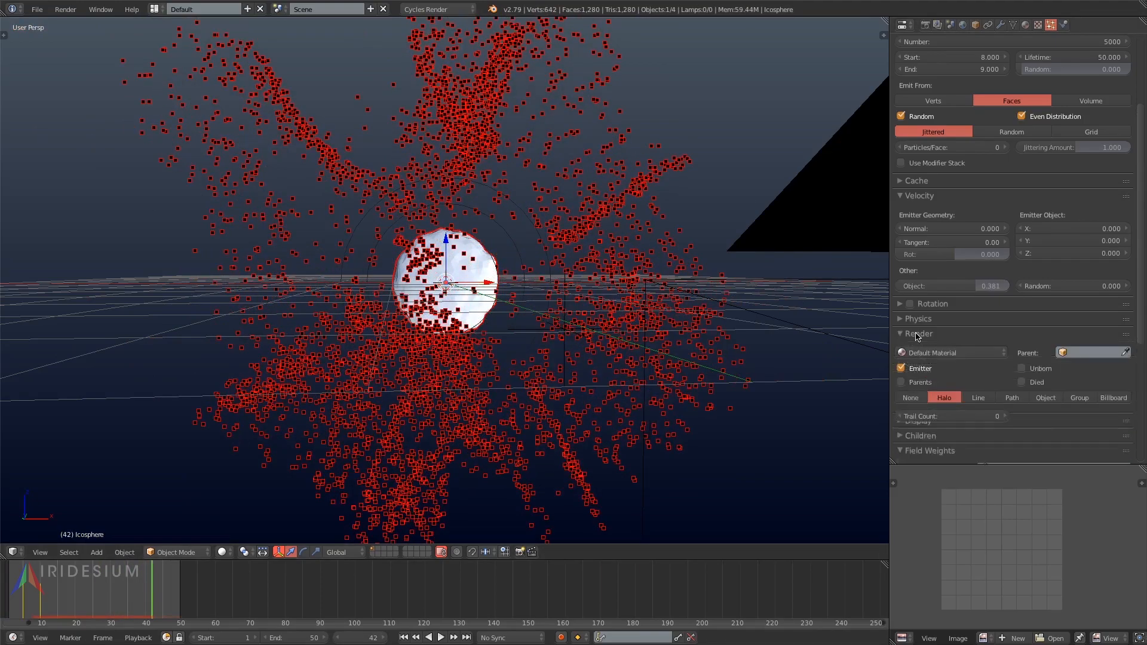
click(917, 334)
click(915, 320)
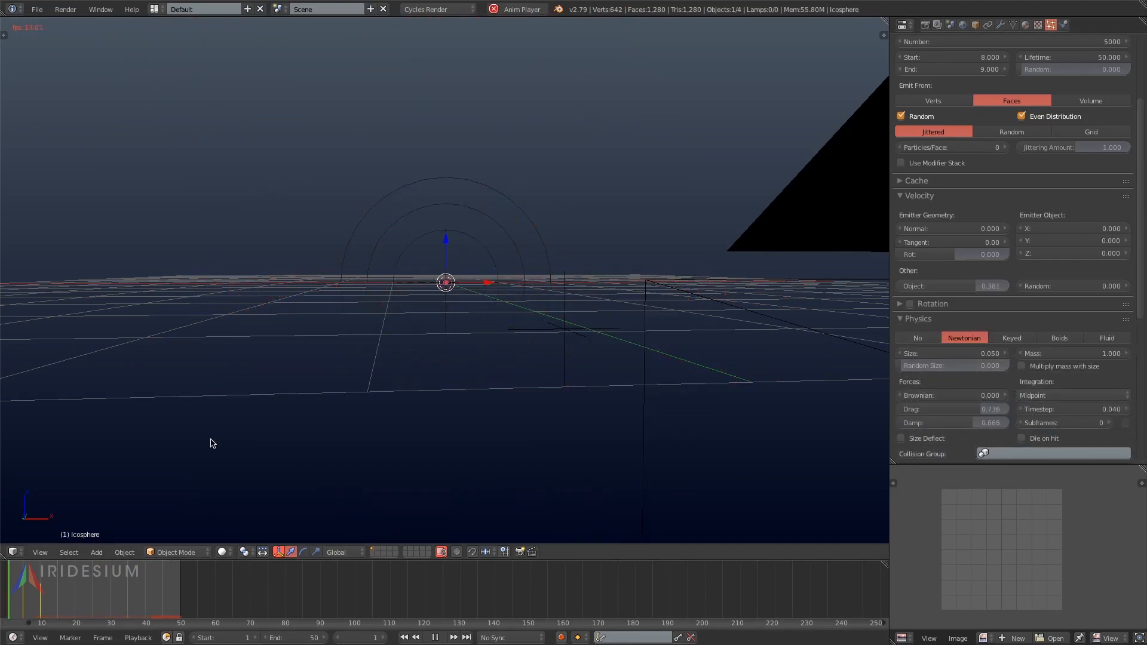
key(alt+a)
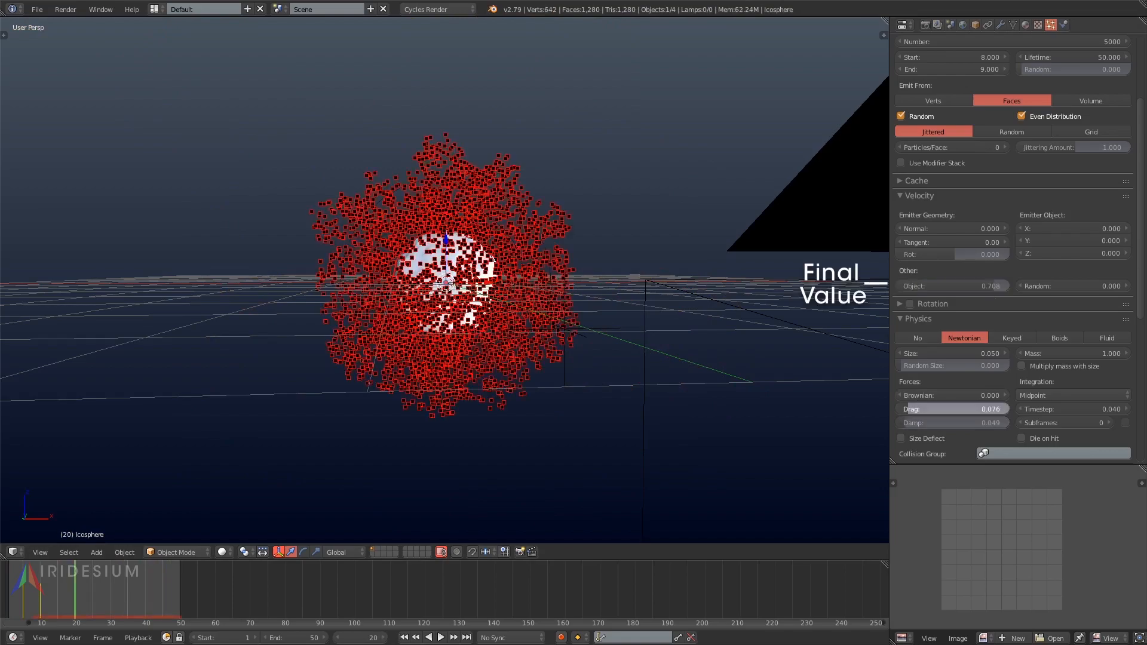
- Set the particles' Object velocity to 0.708, Drag to 0.104 and Damp to 0.076, and preview the burst
drag(906, 409, 908, 410)
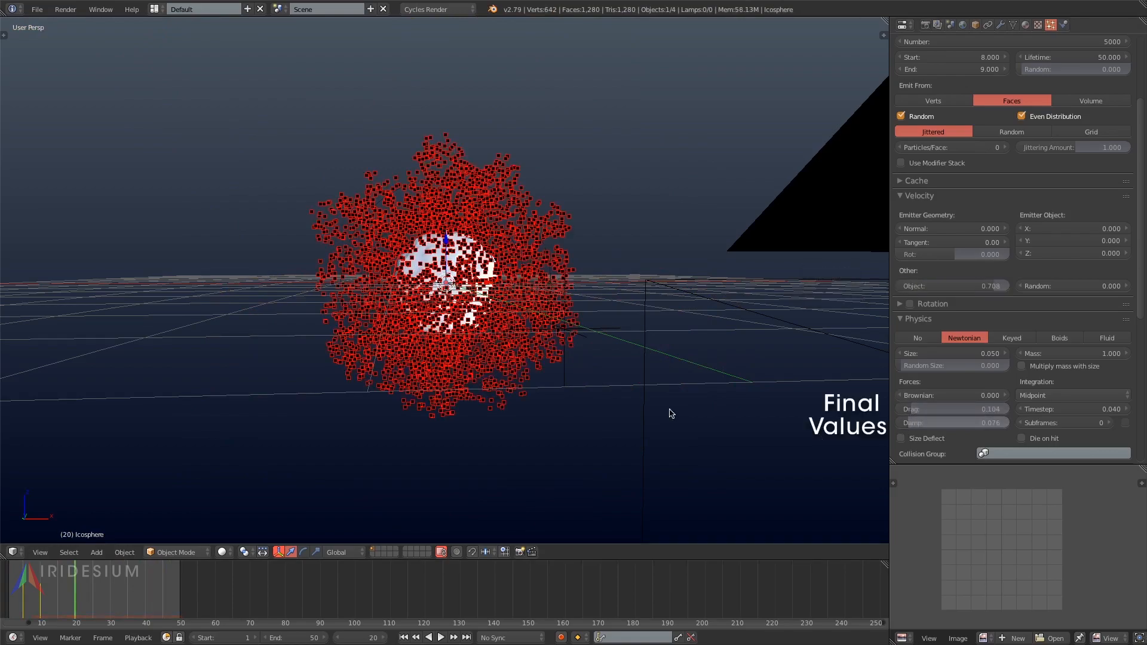
key(alt+a)
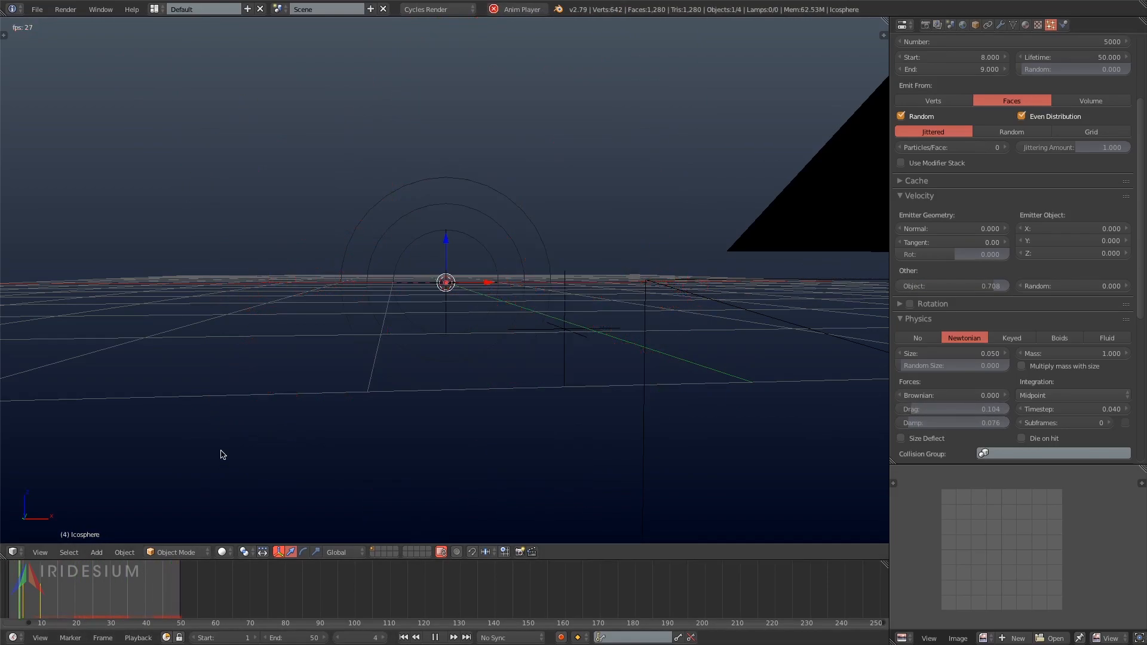
key(alt+a)
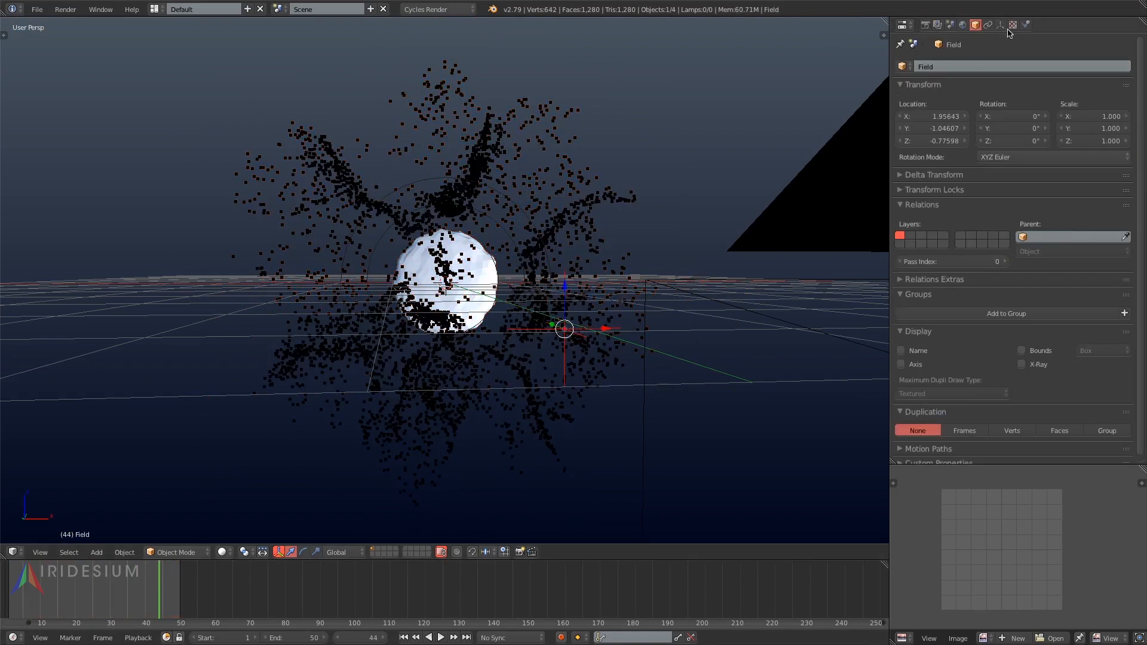
- Set the Turbulence field's size to 0.7 and play back the animation
click(1026, 24)
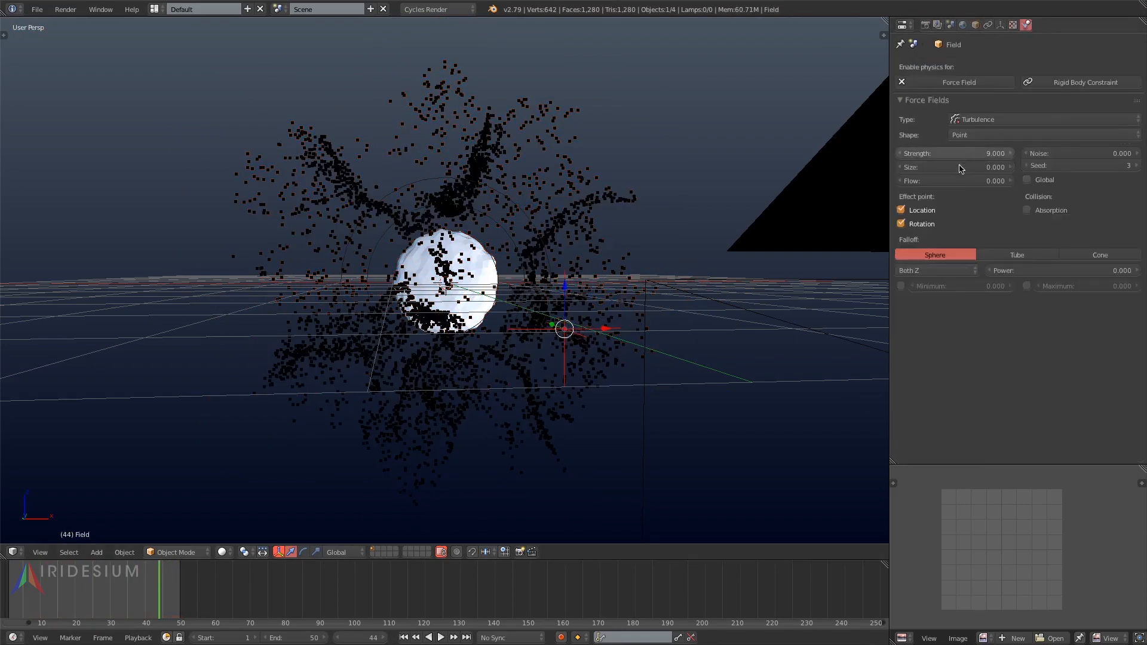
click(1009, 166)
key(alt+a)
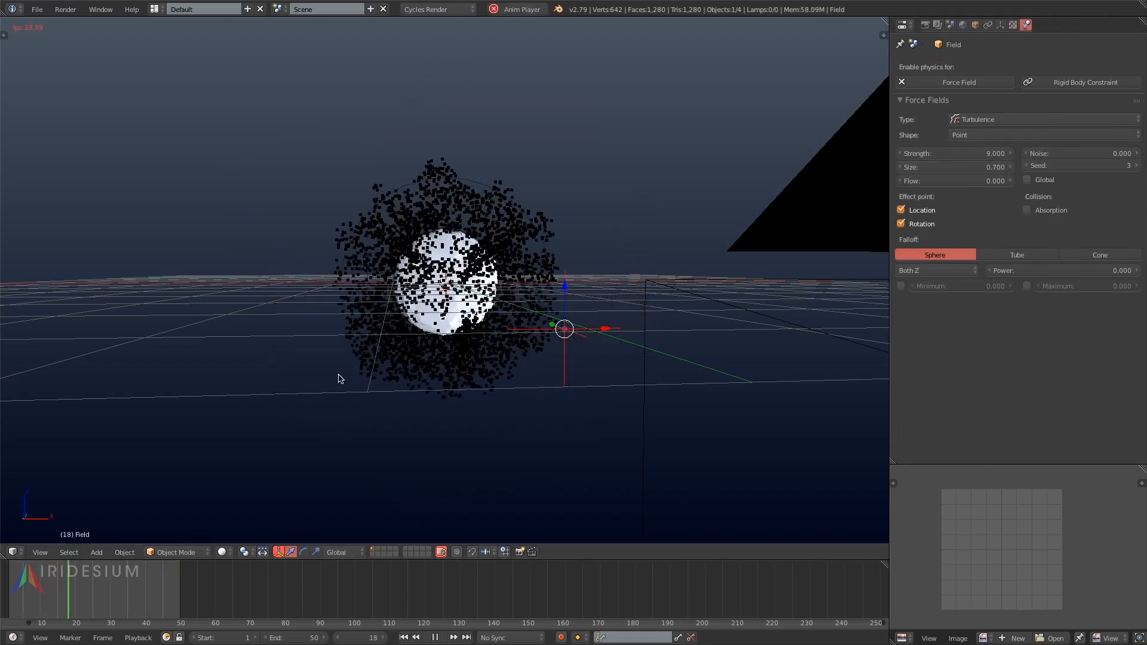
key(alt+a)
mouse_move(371, 373)
middle_down()
mouse_move(510, 371)
mouse_move(376, 382)
middle_up()
- Set the random lifetime of the icosphere's particles to 1 and preview the emission
right_click(418, 310)
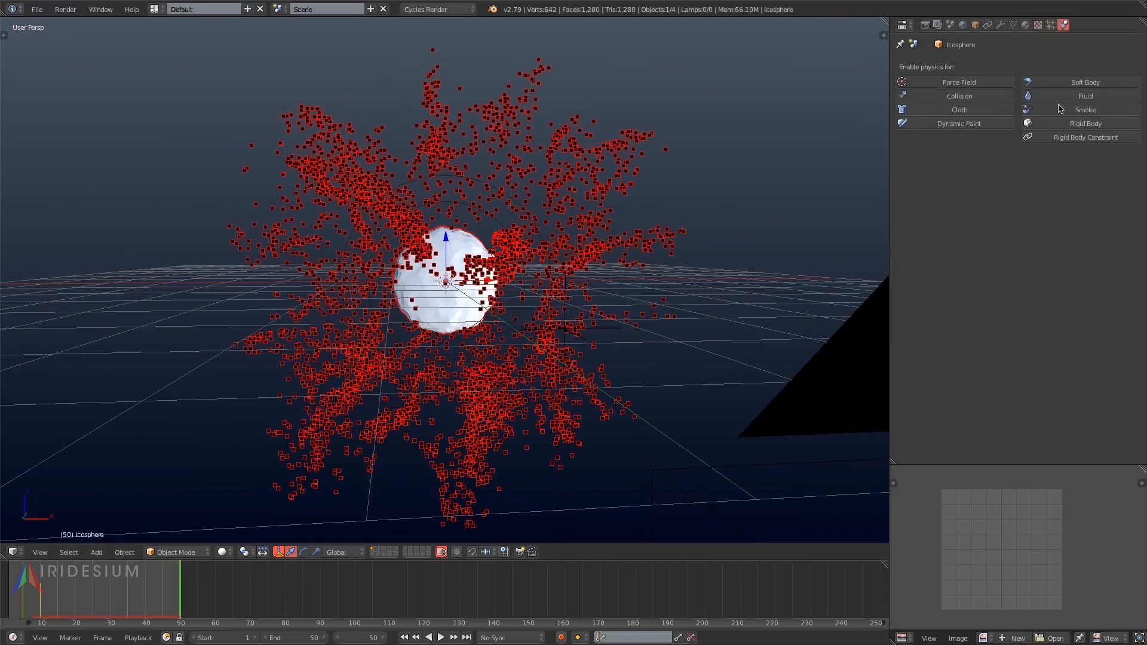
click(1051, 24)
scroll(1040, 188, up, 2)
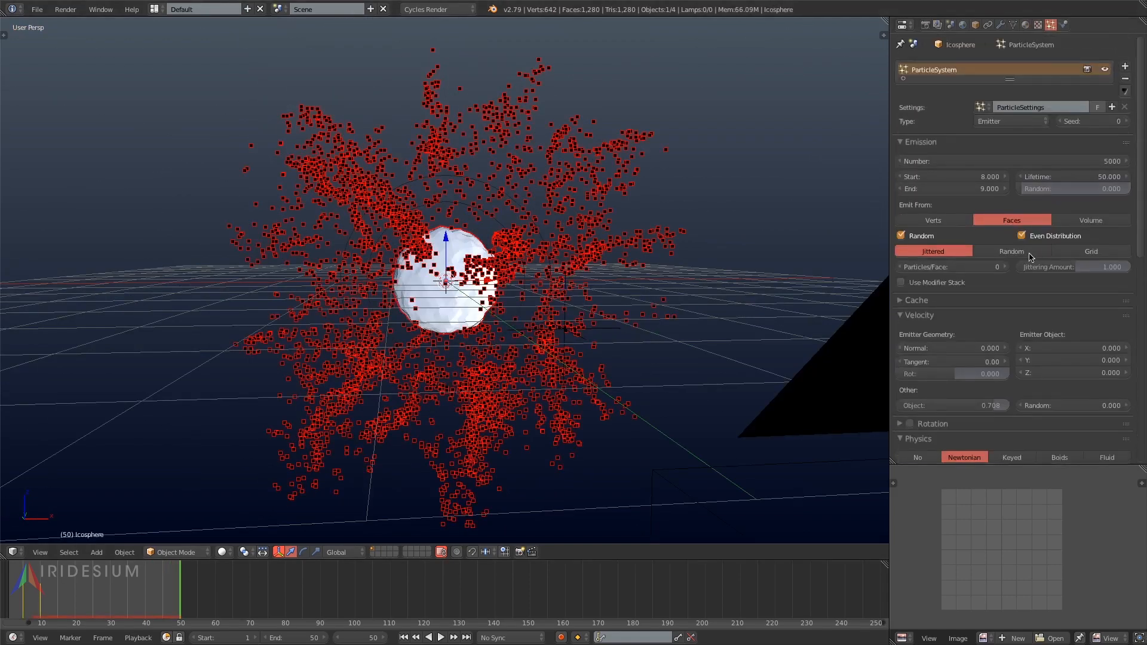
key(alt+a)
drag(1049, 189, 1129, 188)
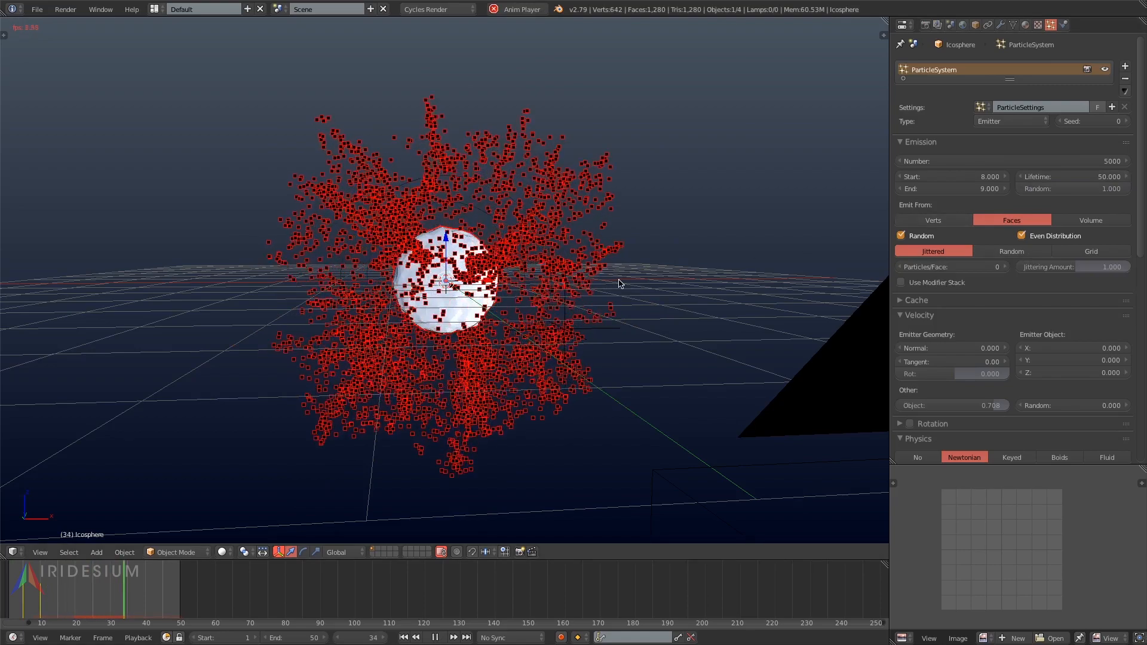
key(Escape)
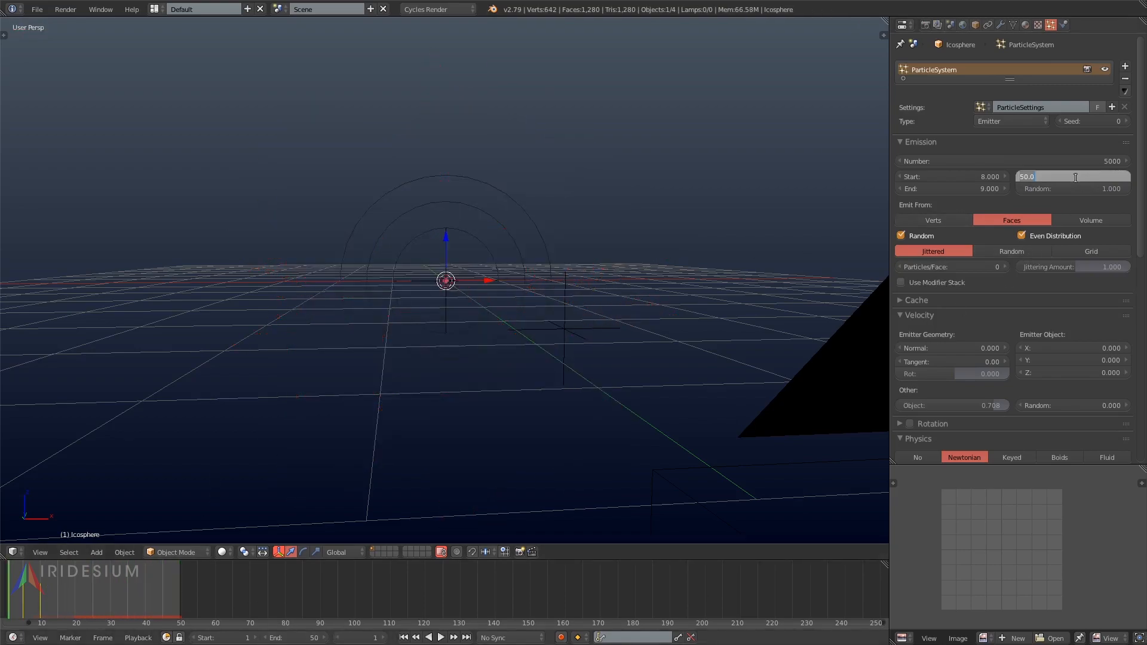
- Set the particle lifetime to 40 and the animation's end frame to 70, and play it back
key(Return)
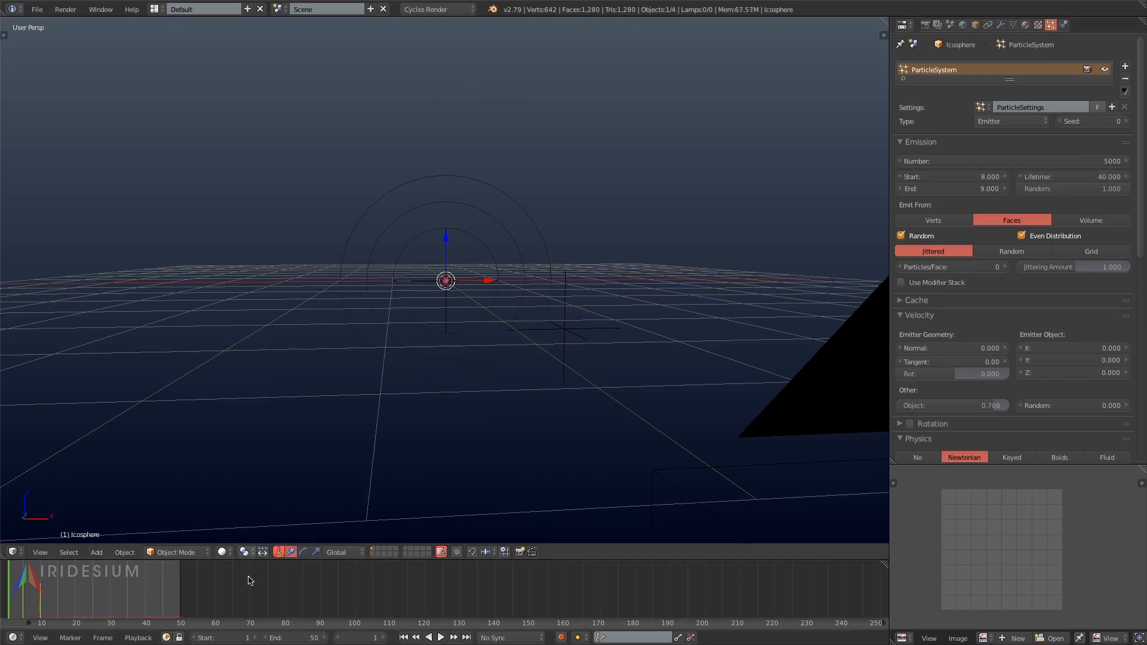
click(297, 638)
text(70)
key(Return)
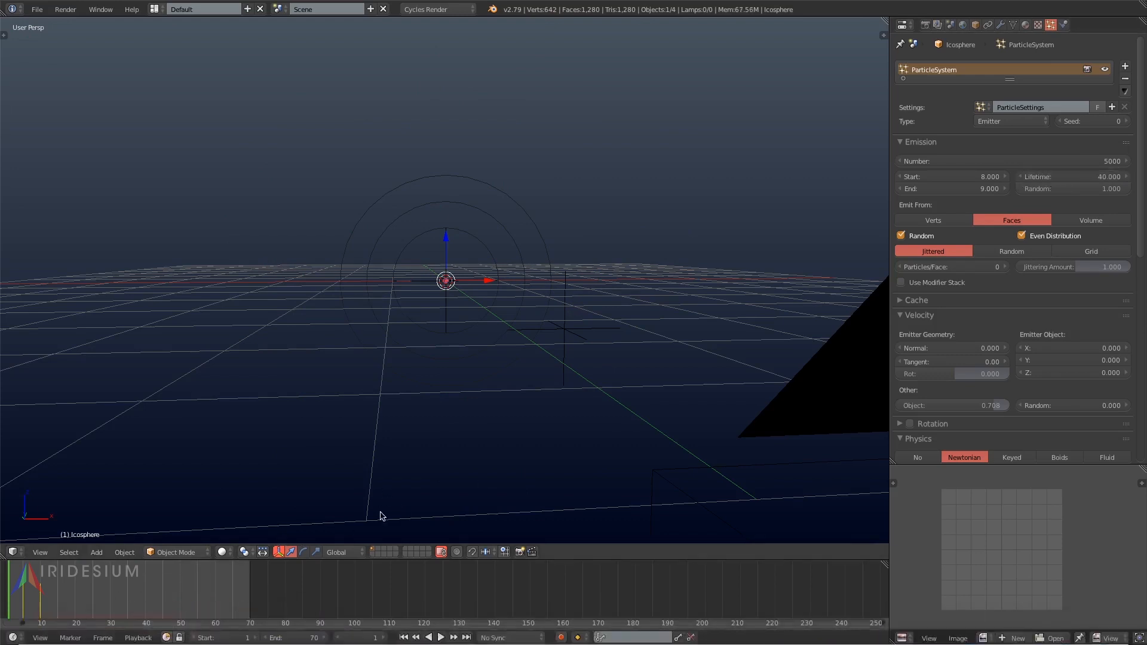
key(alt+a)
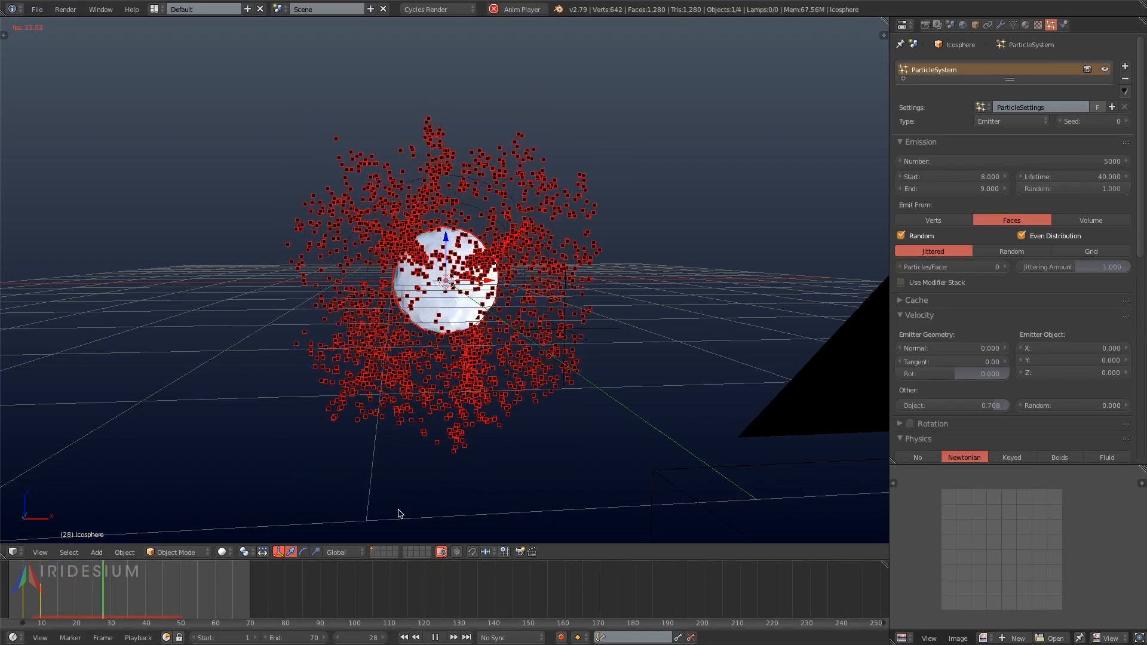
key(alt+a)
- Increase the number of particles to 10000 and preview the denser burst
click(911, 162)
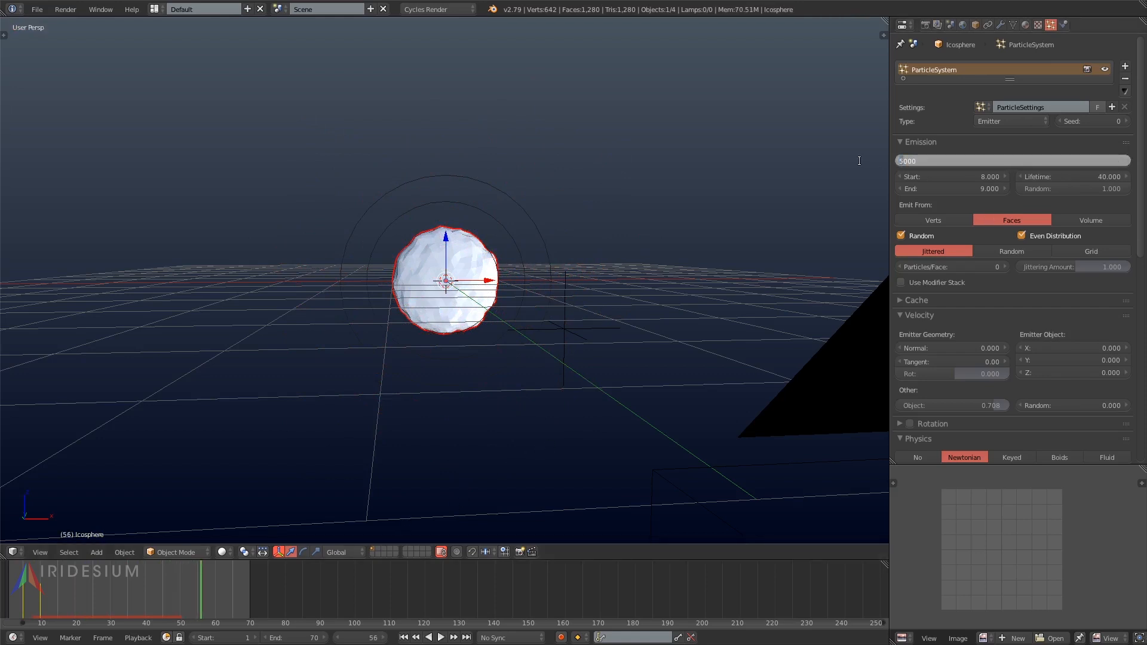
key(Return)
key(alt+a)
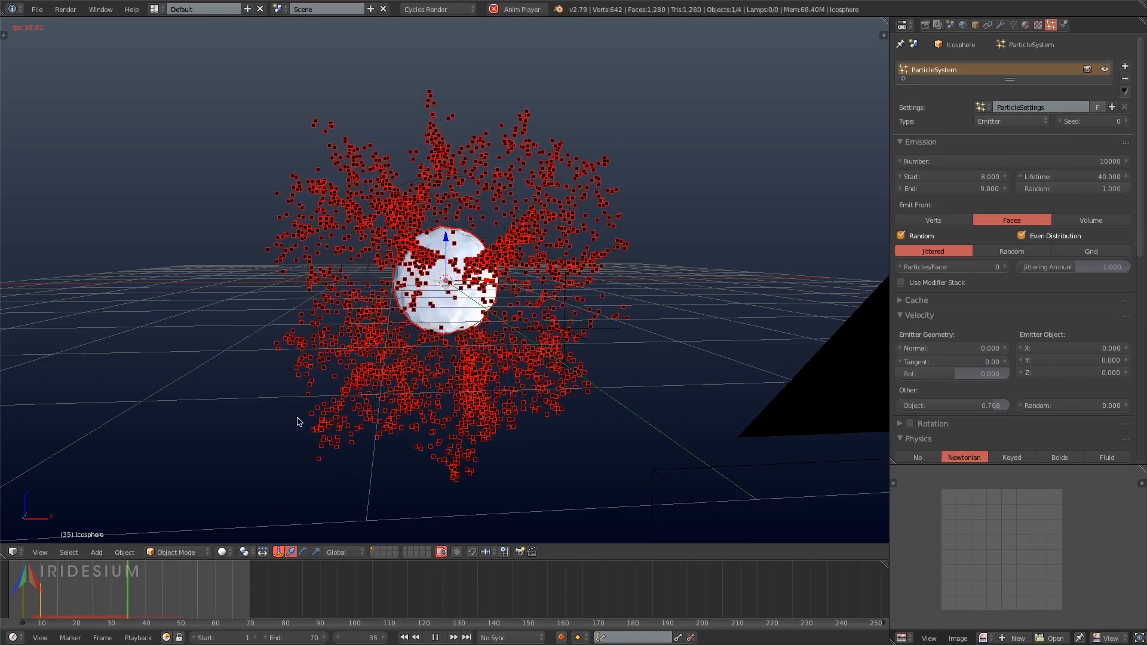
key(alt+a)
- Apply Quick Smoke to the icosphere from the front view and reset the smoke domain's scale and location
key(KP_1)
click(125, 552)
mouse_move(168, 252)
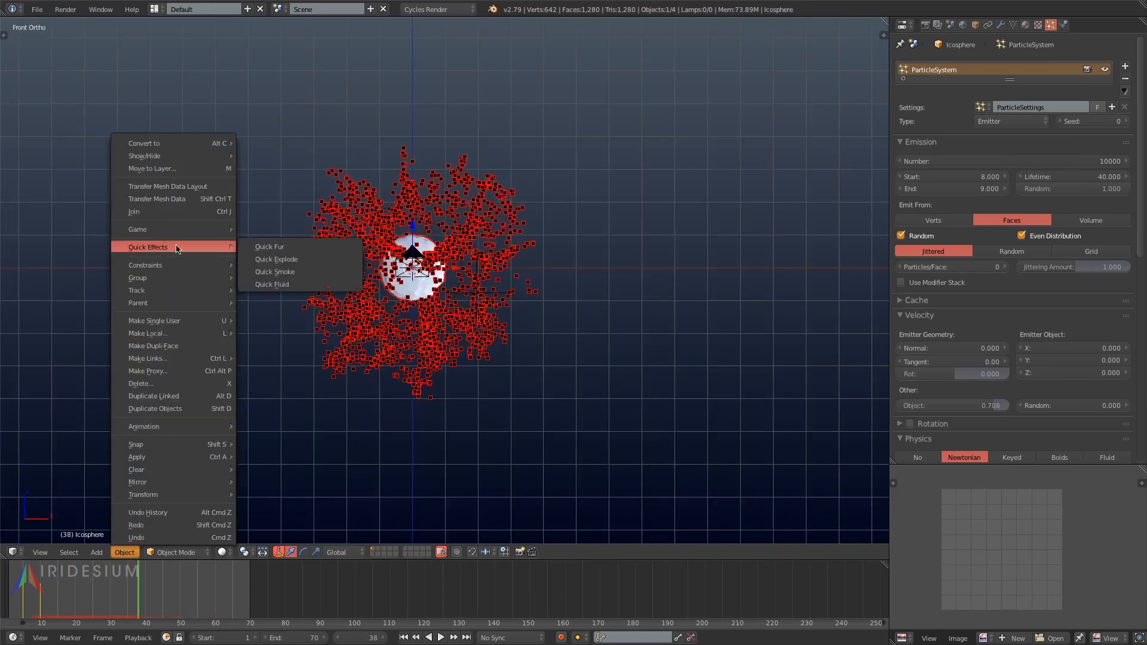
click(276, 272)
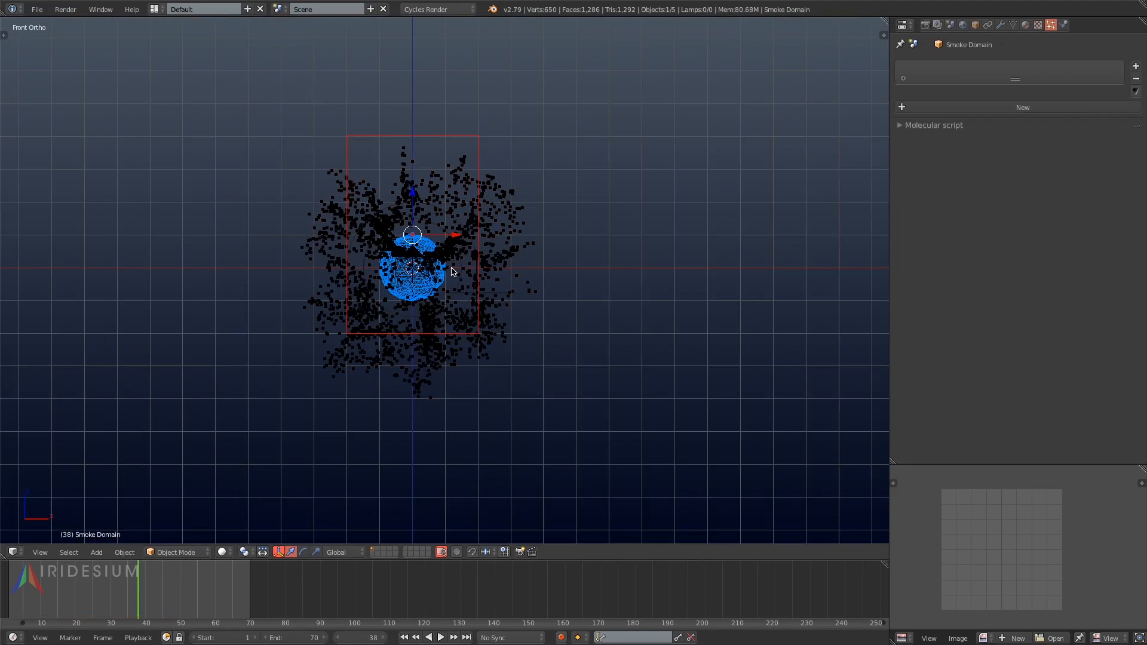
key(alt+s)
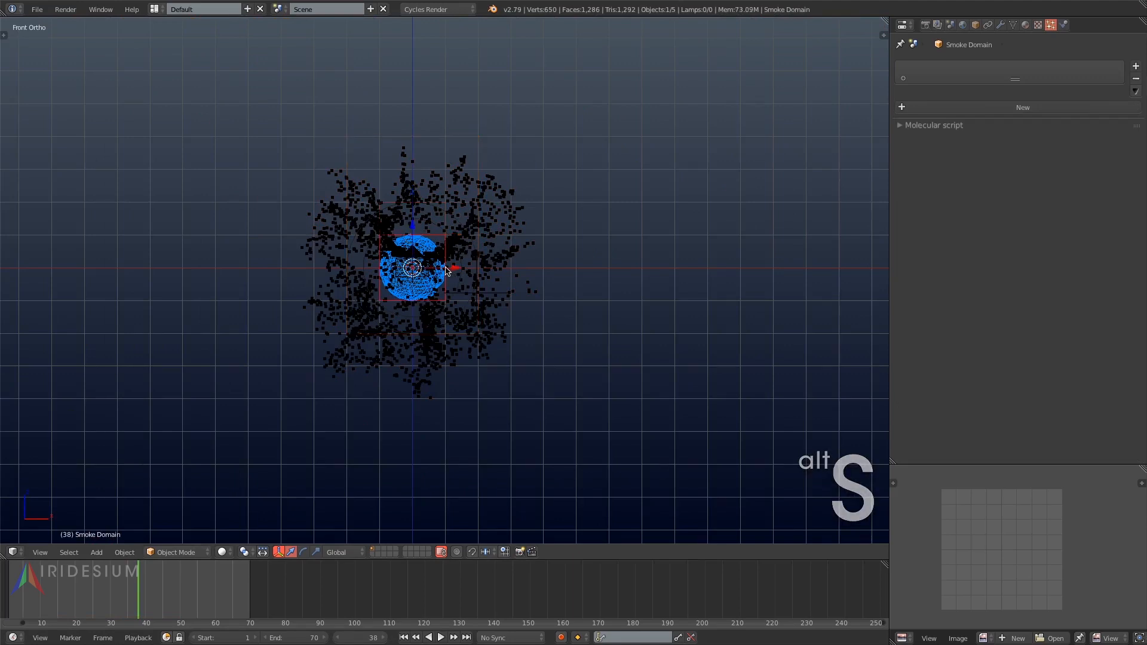
key(alt+g)
- Enlarge the smoke domain uniformly and further in X and Z only, and shift it along negative Y
key(s)
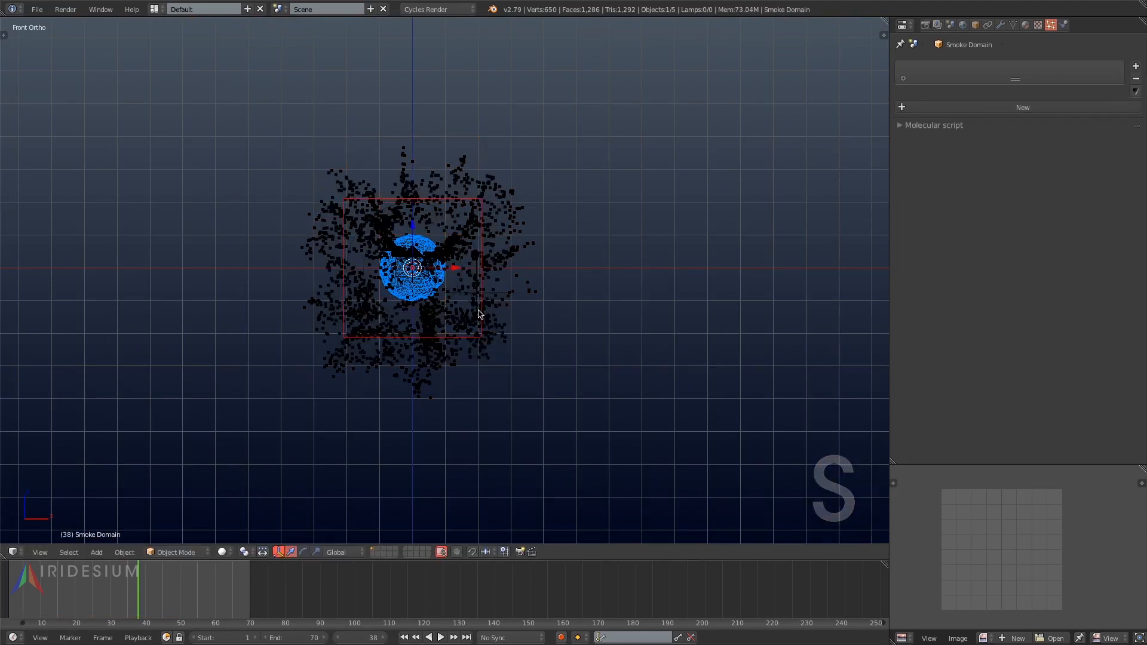
key(shift+y)
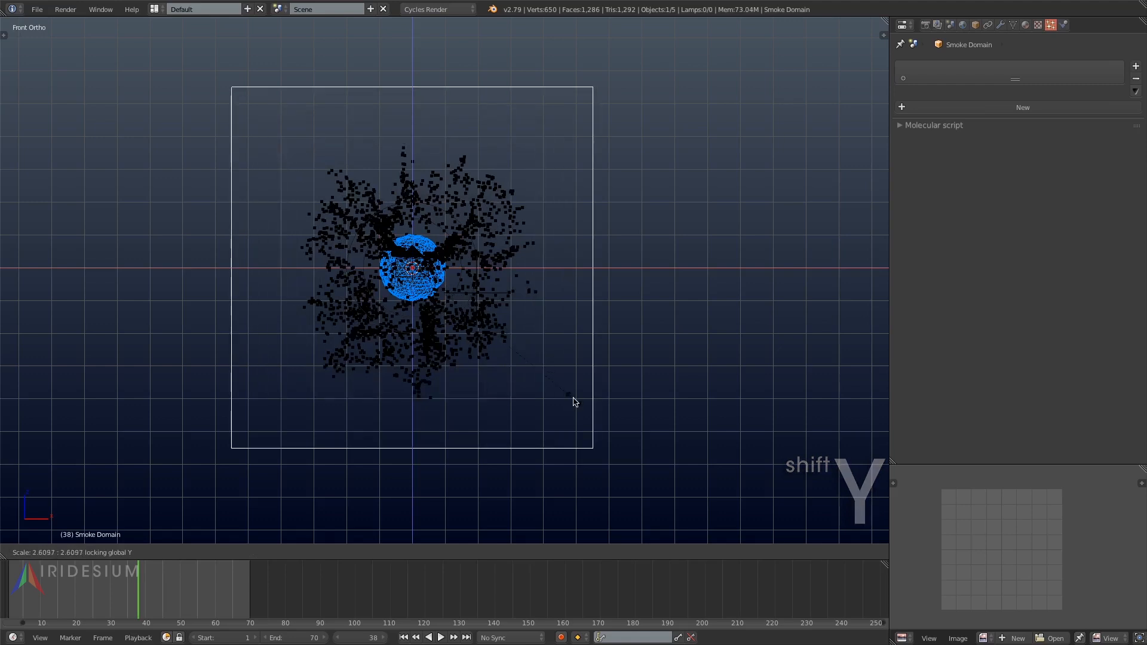
click(576, 404)
key(KP_3)
drag(451, 273, 414, 270)
- Set the icosphere's smoke flow source to its ParticleSystem and enable Set Size
right_click(409, 324)
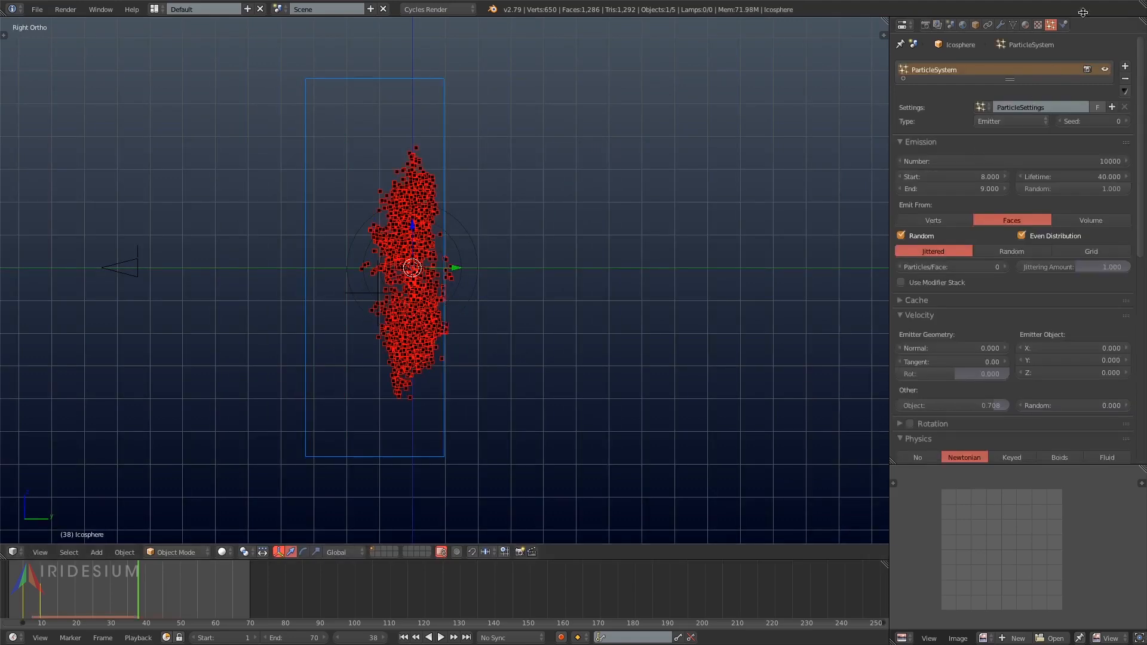
click(1064, 26)
click(954, 219)
click(920, 190)
click(955, 246)
click(937, 262)
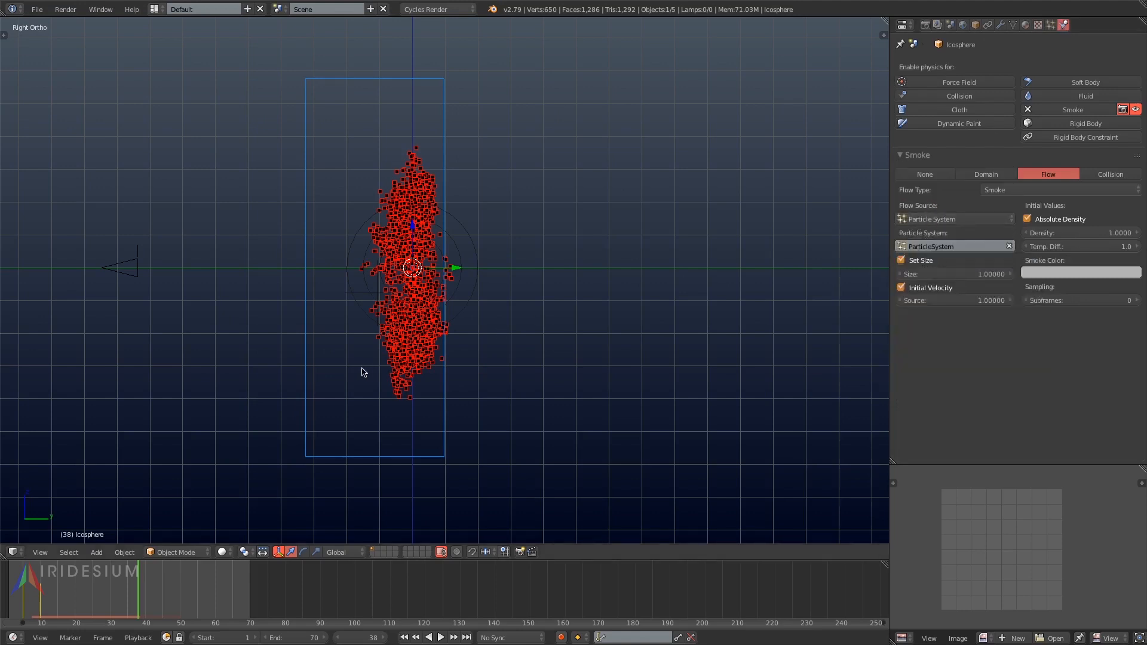
- Enable Smoke Adaptive Domain on the smoke domain and move the camera away from it along negative Y
right_click(441, 397)
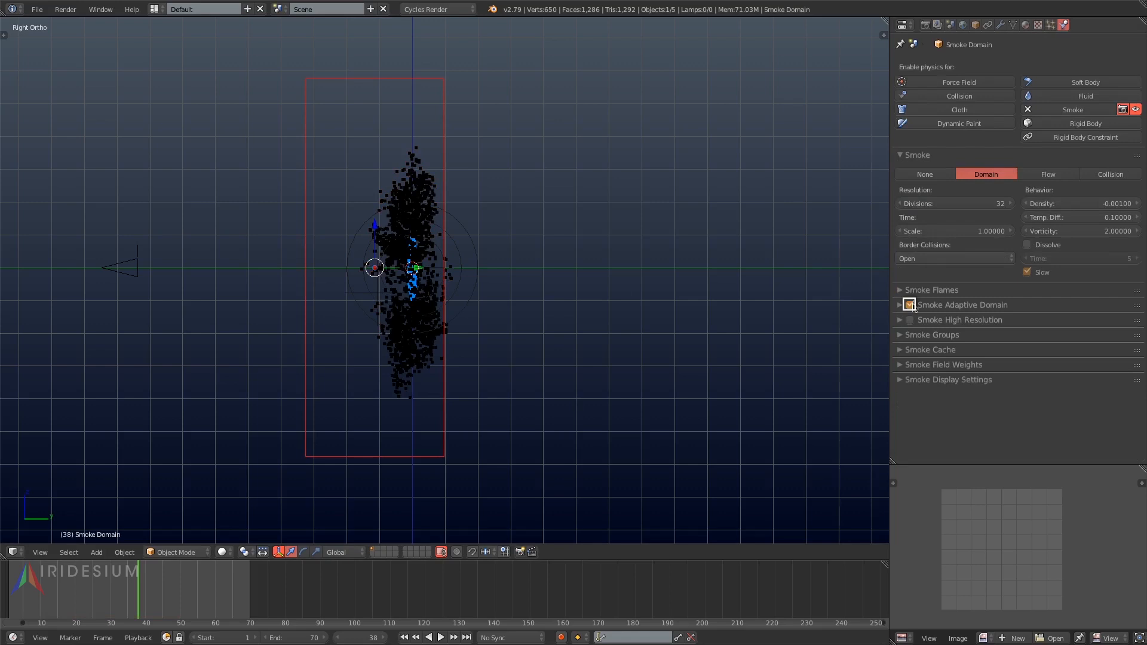
right_click(107, 275)
scroll(172, 299, down, 6)
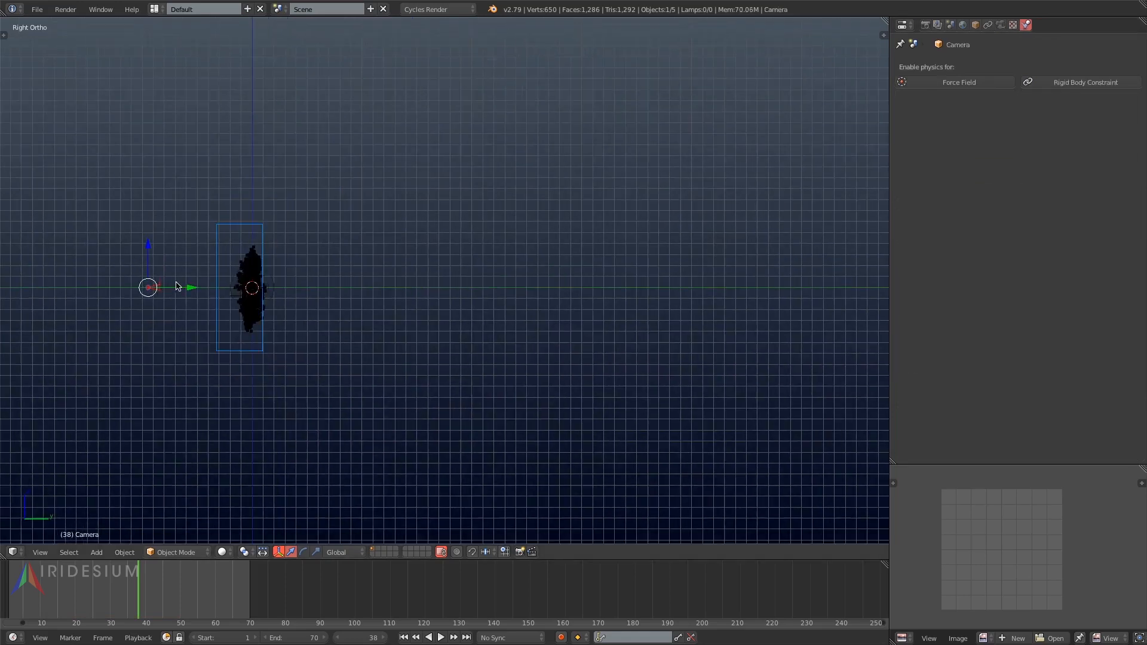
shift+middle_drag(208, 288, 685, 304)
key(g)
key(y)
click(553, 304)
key(KP_0)
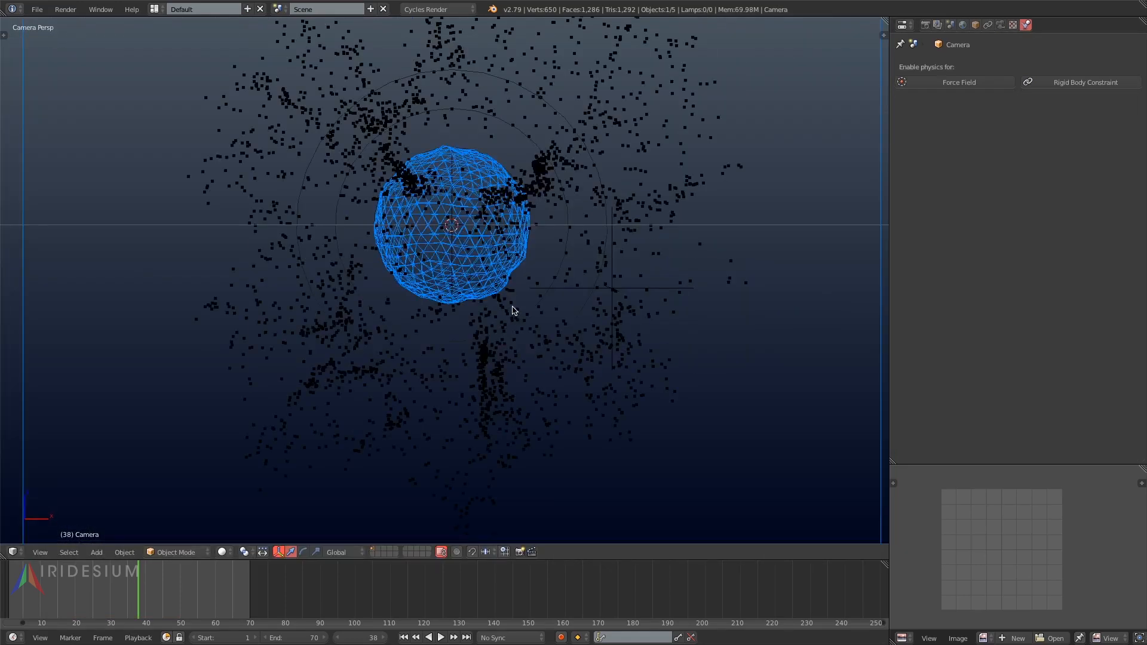
- Set the render resolution to 1024 by 1024 px
key(Home)
click(925, 25)
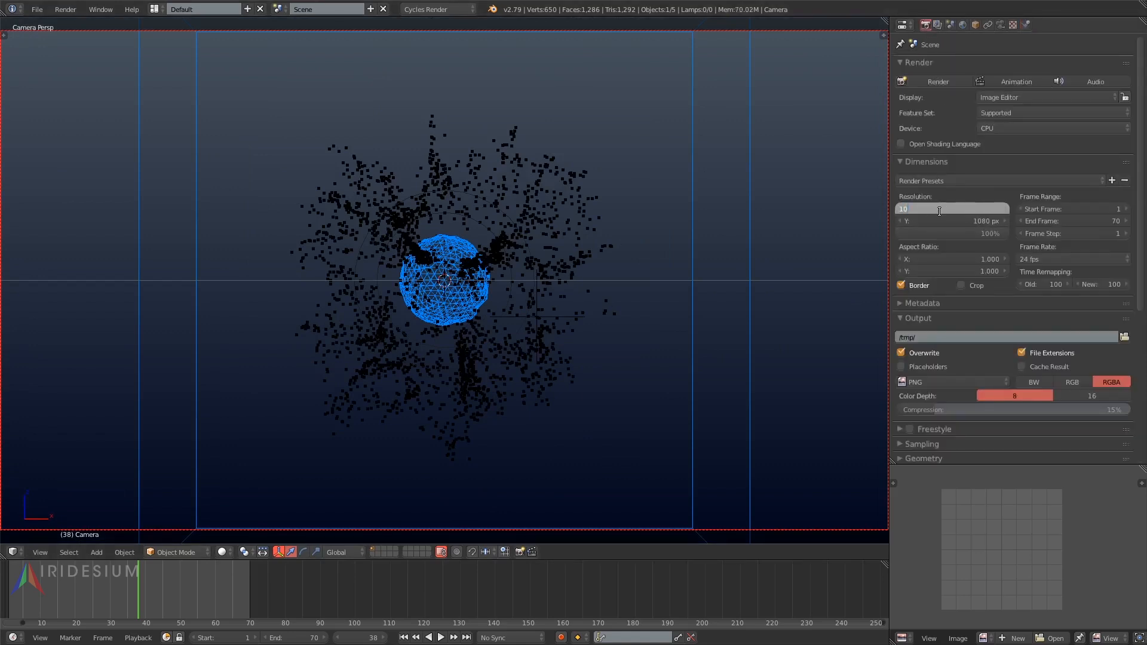
key(Tab)
text(1)
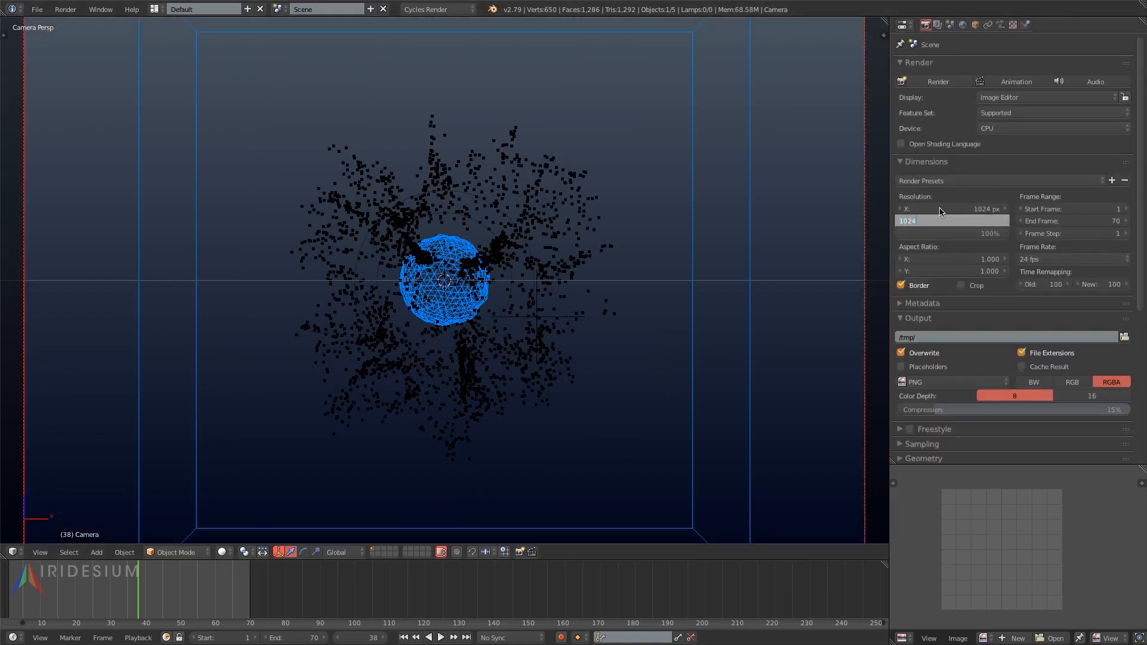
text(024)
key(Return)
- Move the camera along its local Z axis until the smoke domain fits the frame, and preview the smoke simulation
key(g)
key(z)
key(z)
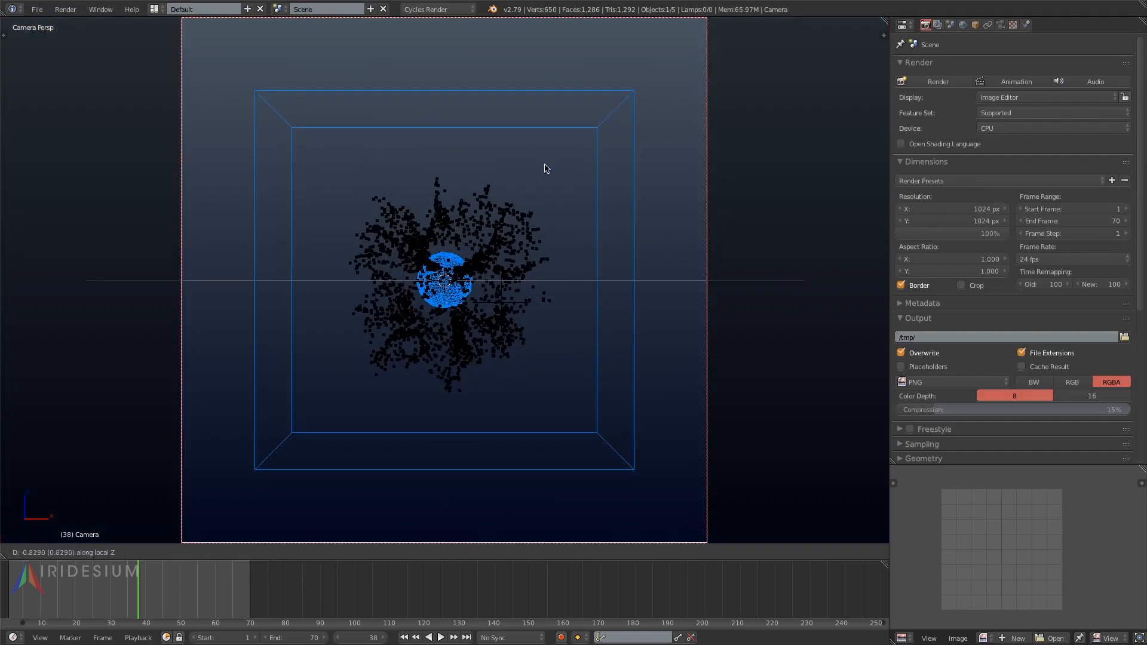
click(543, 121)
key(alt+a)
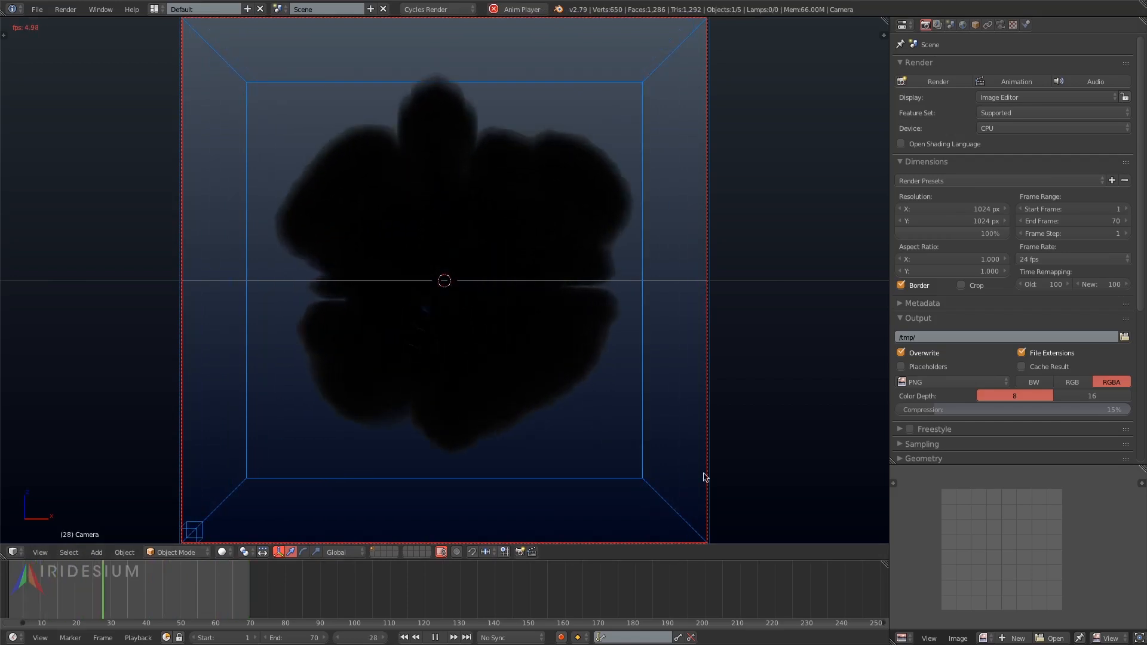
key(alt+a)
- Add a Sun lamp, place it outside the upper right of the smoke domain, and preview the lit smoke
key(shift+a)
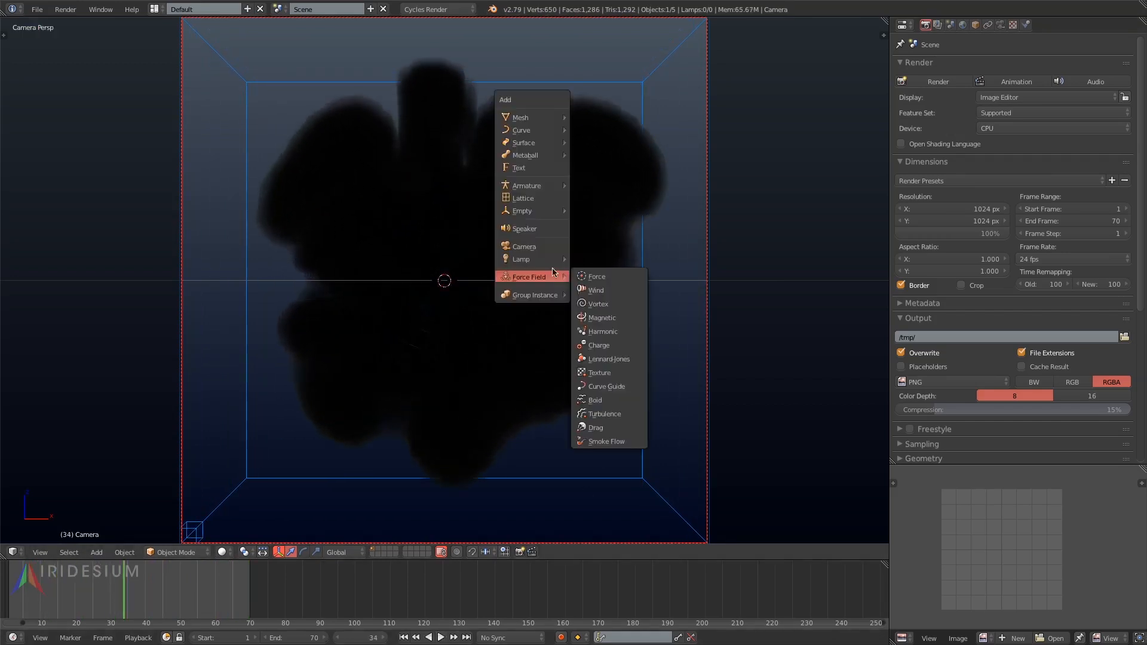
click(595, 273)
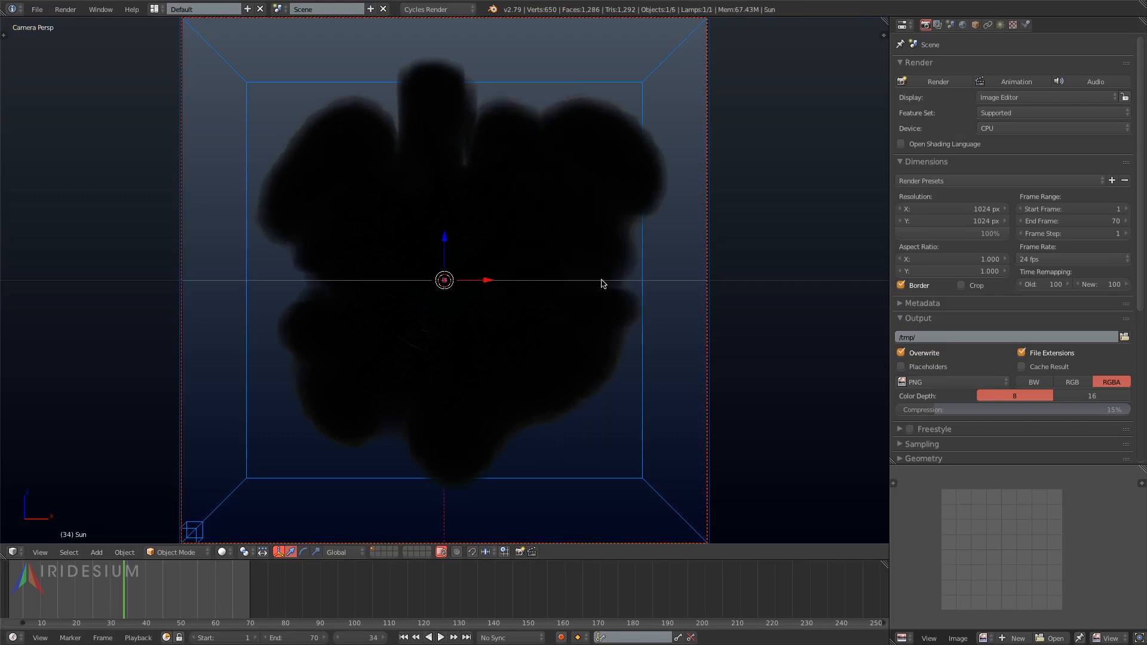
key(g)
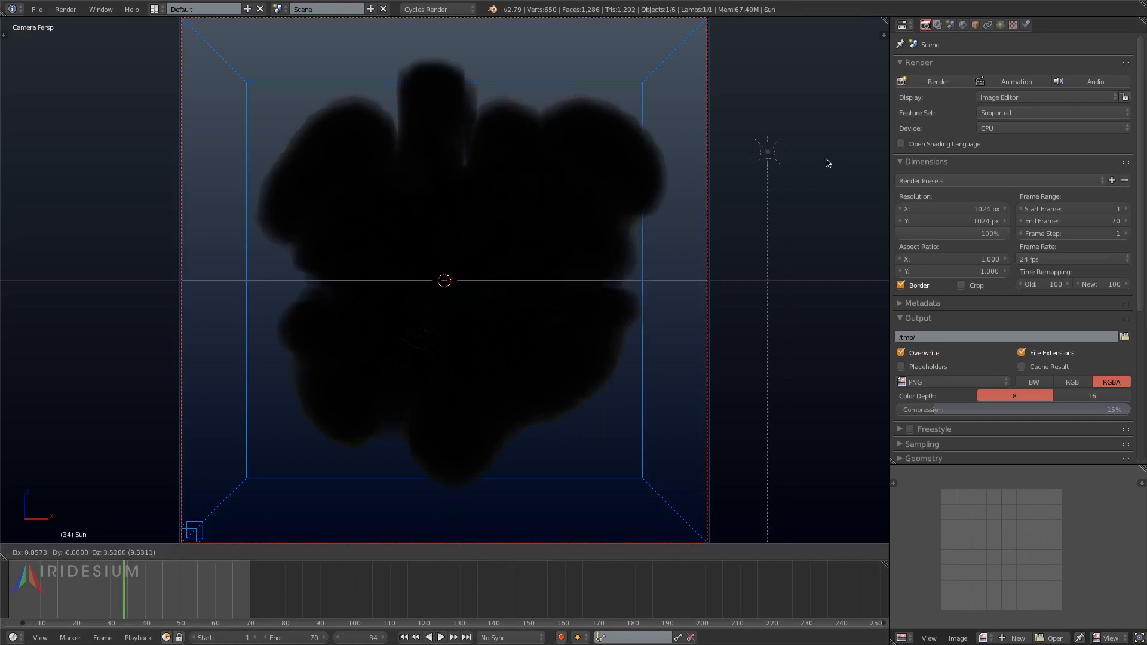
click(822, 139)
key(alt+a)
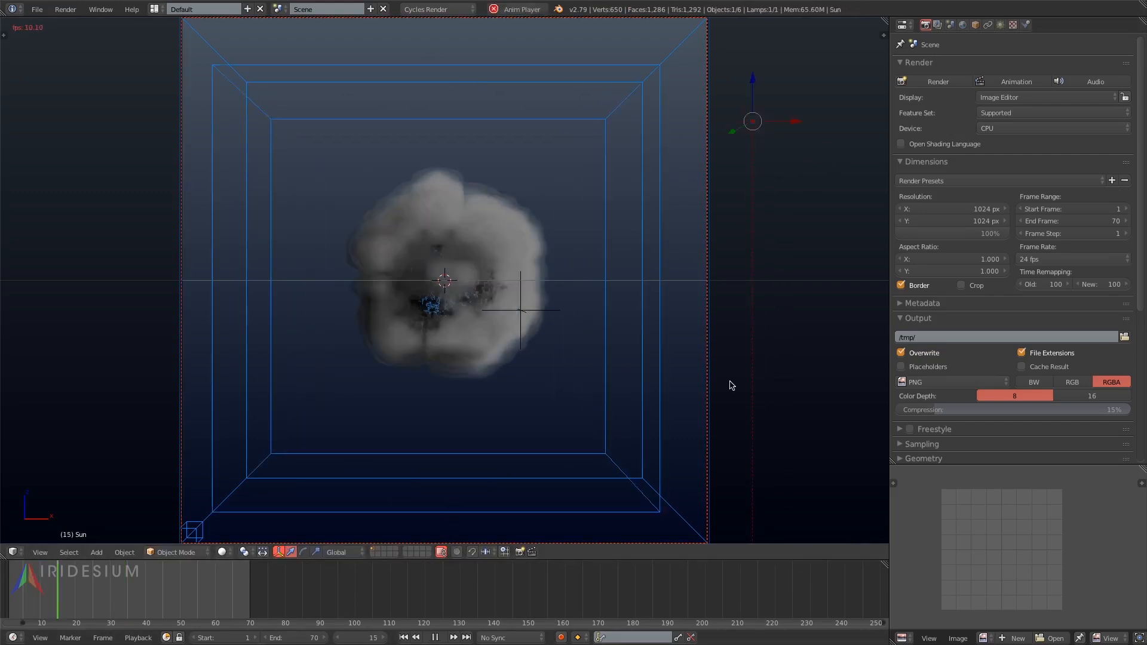
key(alt+a)
- Set the icosphere's initial velocity source to 0.2 and the smoke domain's divisions to 64, and preview the simulation
click(1064, 25)
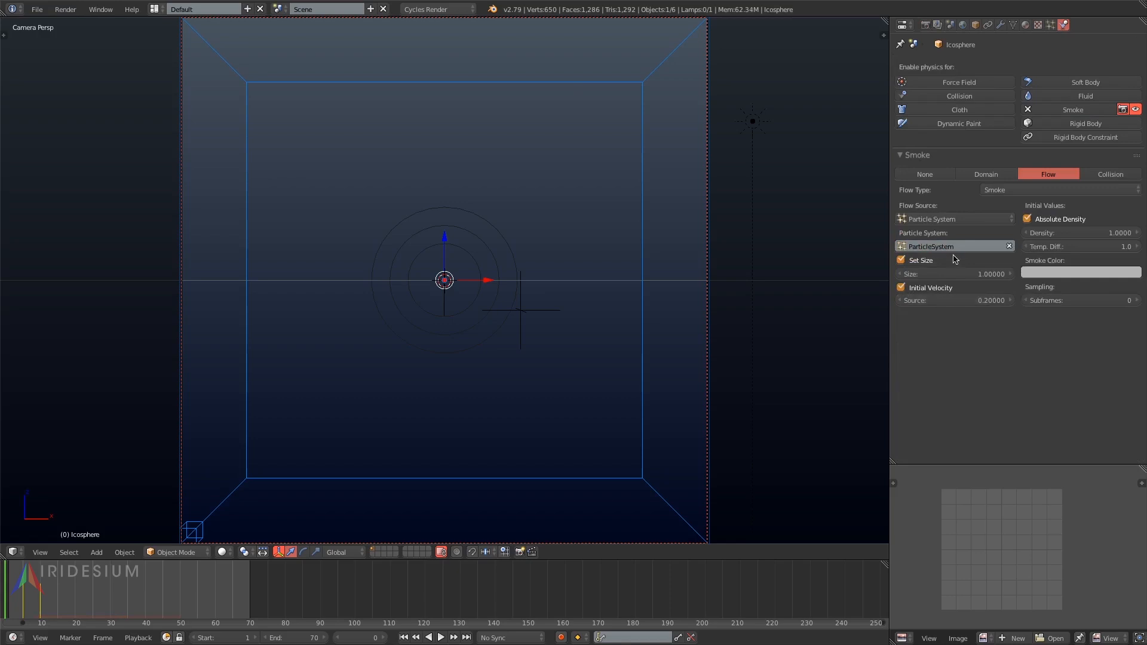
right_click(636, 223)
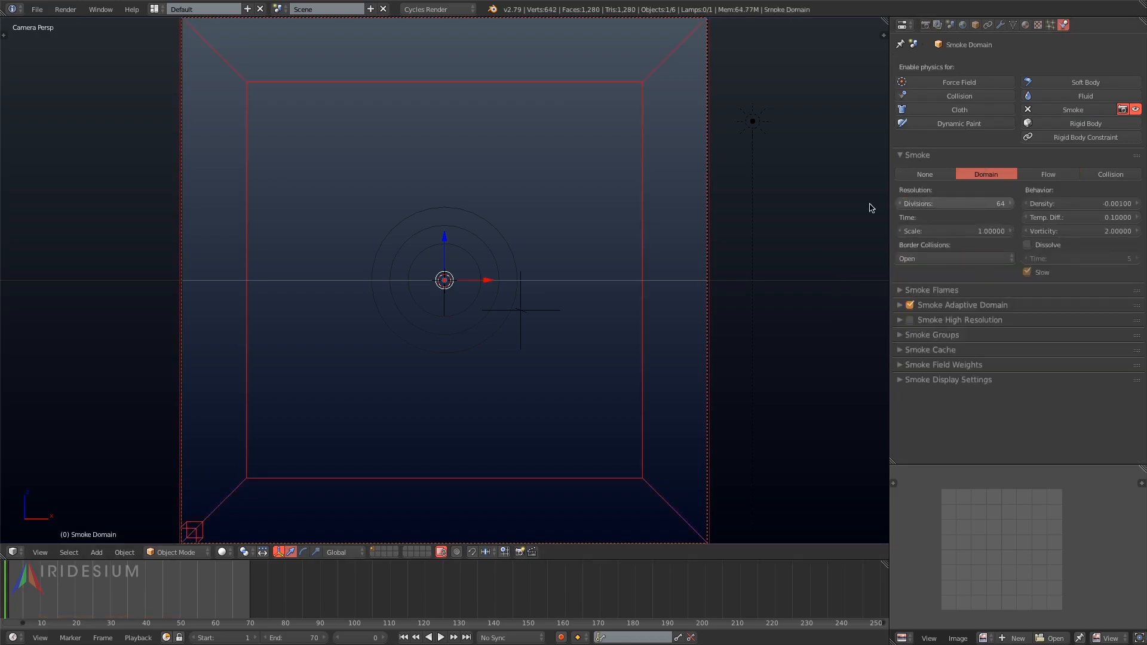
key(alt+a)
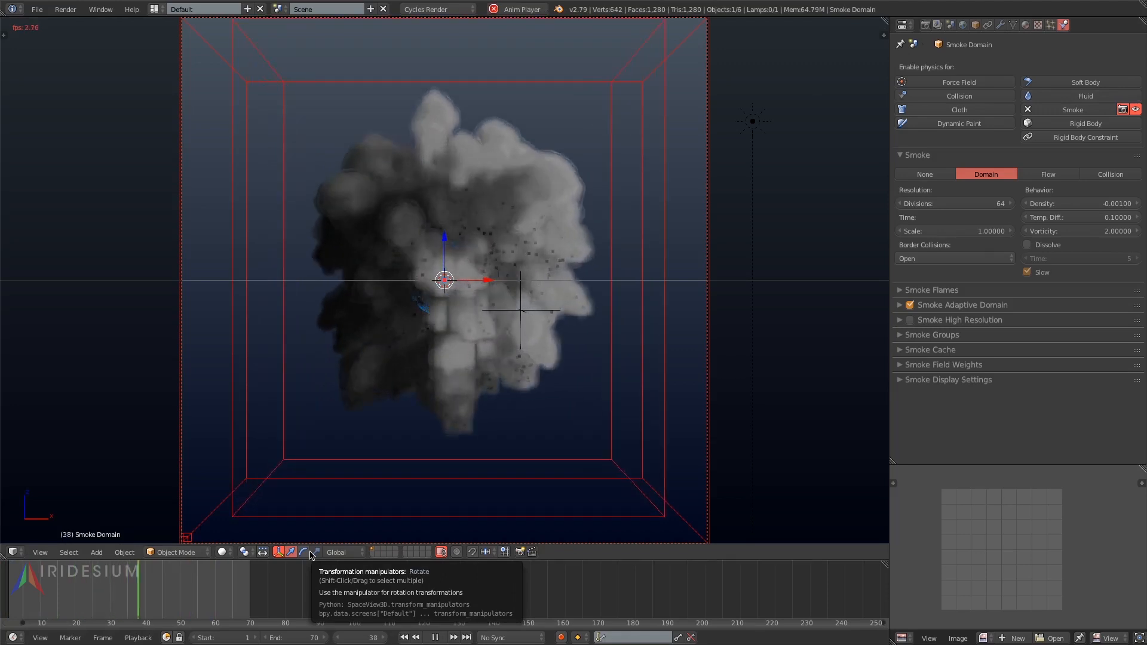
key(alt+a)
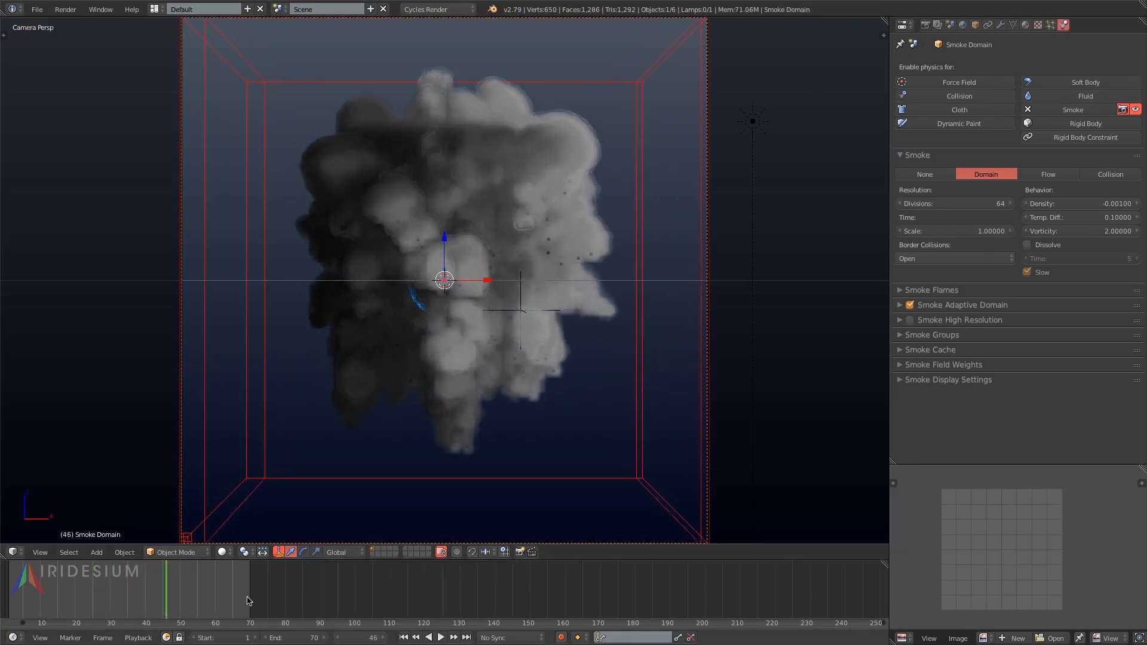
- Set the smoke domain's Temp. Diff. to 0 and preview the simulation
click(247, 601)
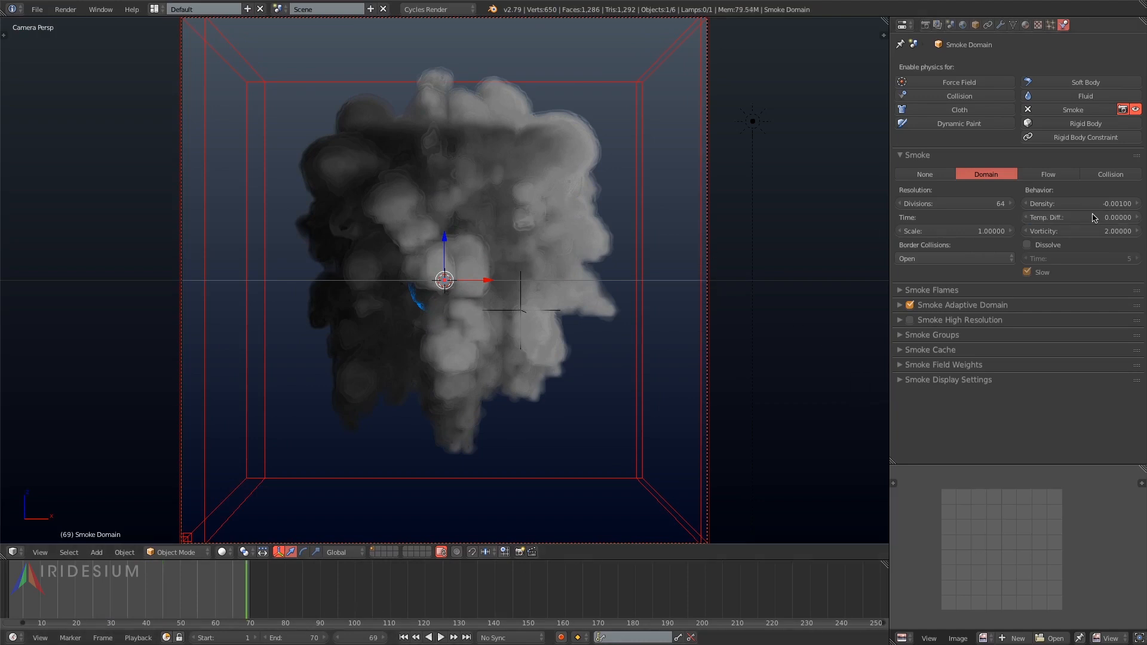
key(alt+a)
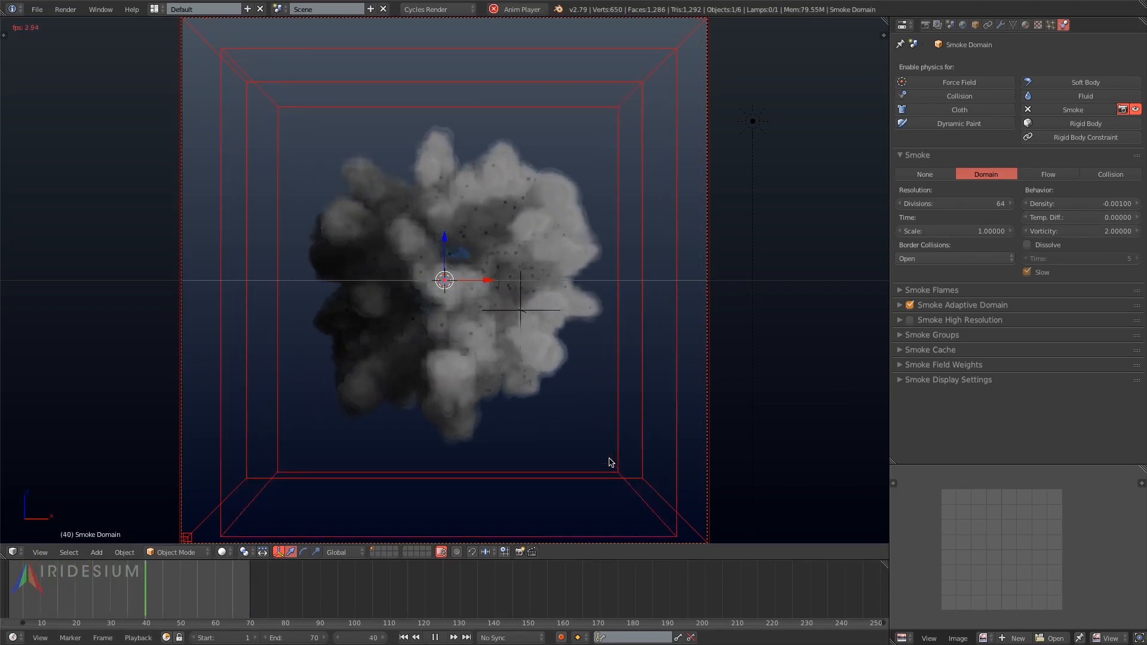
key(alt+a)
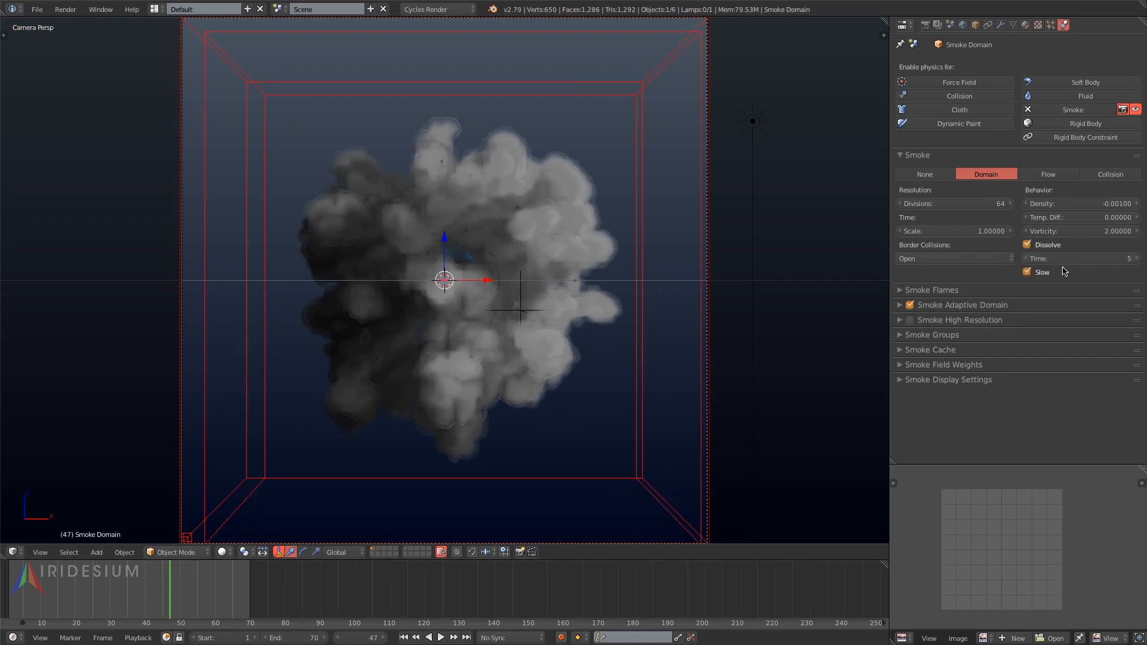
- Enable Dissolve on the smoke domain with a time of 10 and Slow kept on, and preview the dissolving smoke
click(1027, 273)
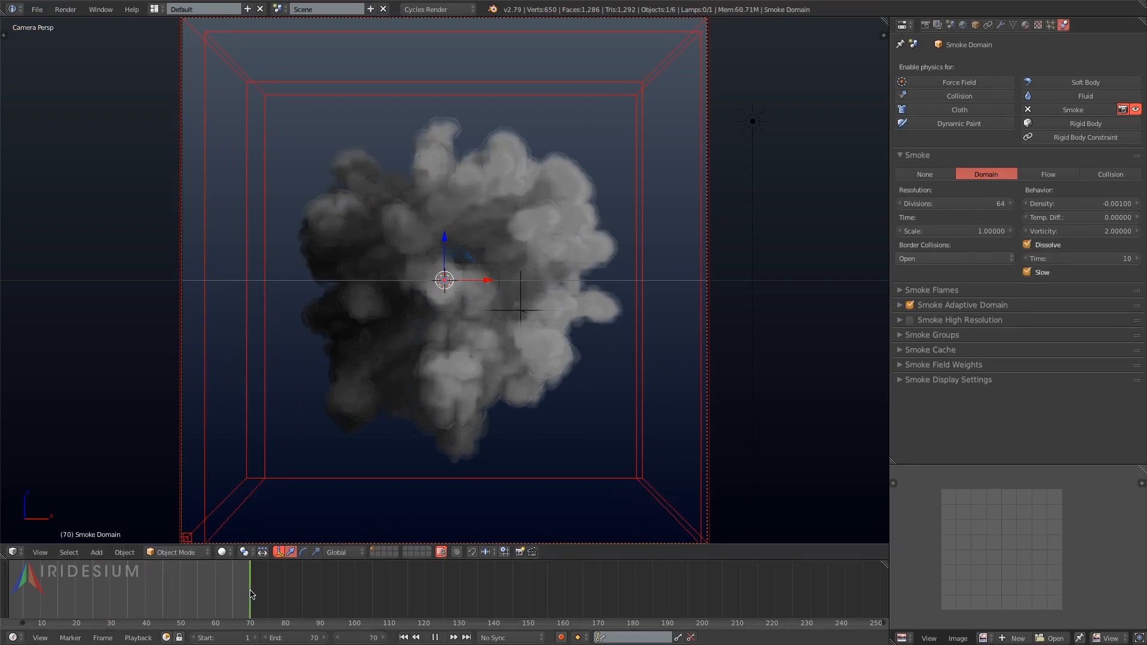
key(alt+a)
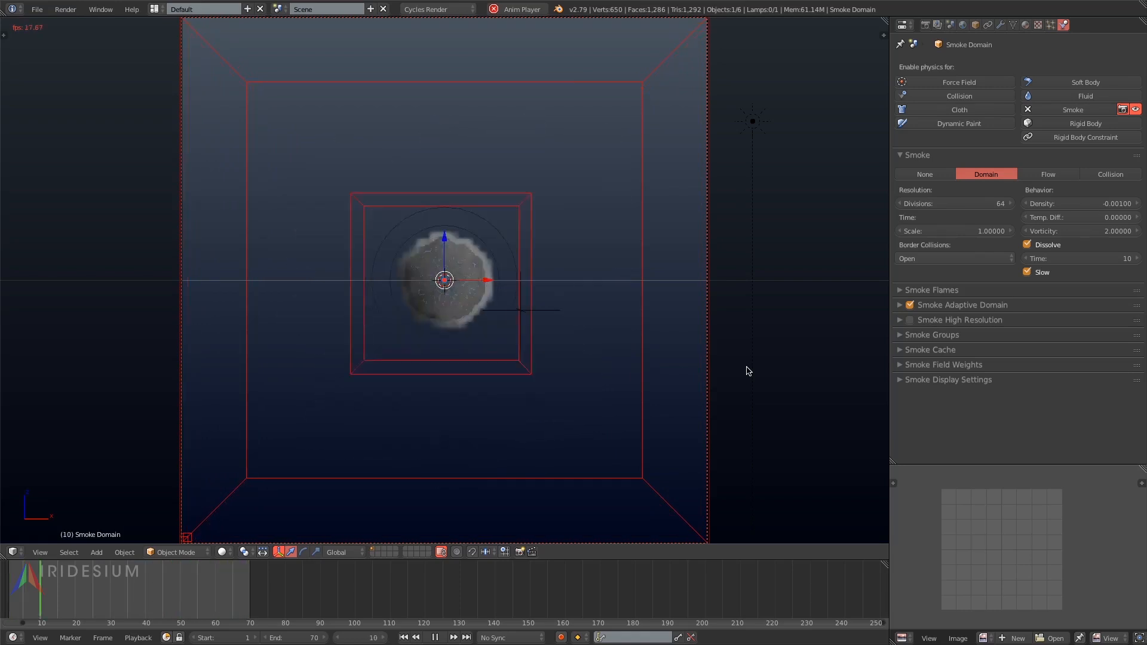
key(alt+a)
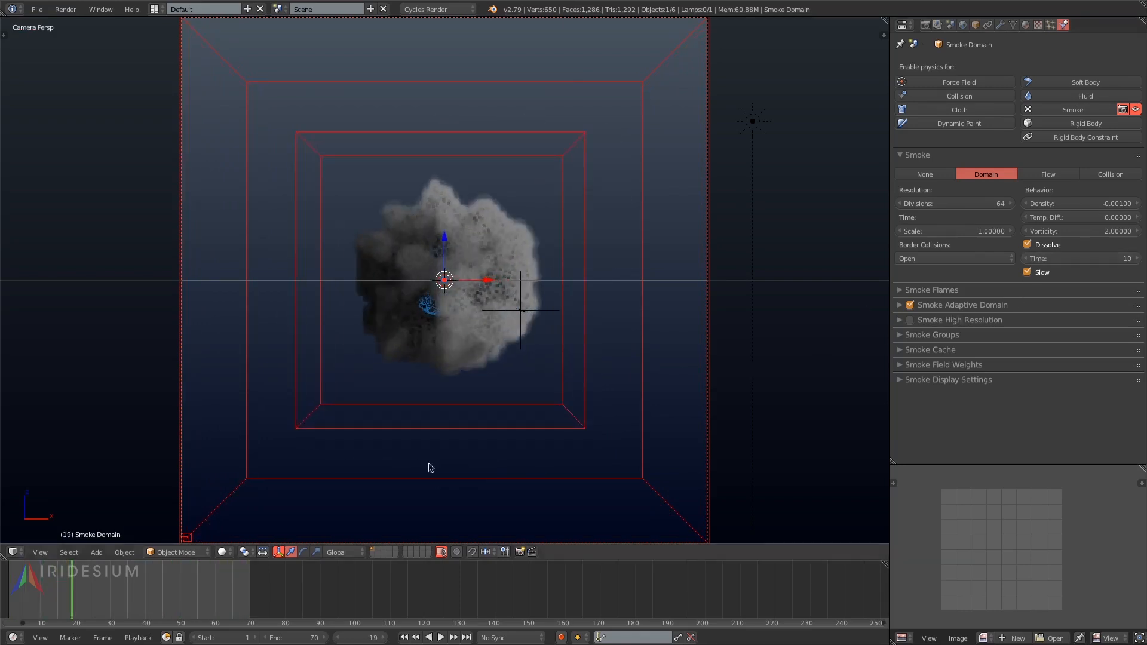
- Extend the animation's end frame to 90
click(303, 639)
text(80)
key(Return)
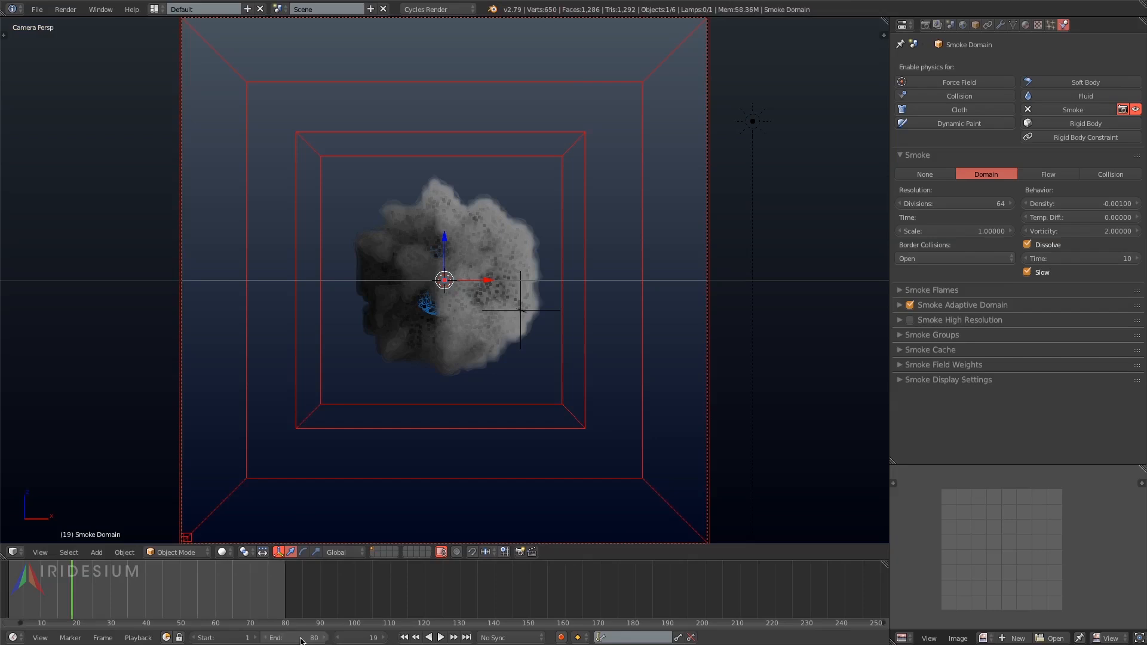
click(299, 636)
text(90)
key(Return)
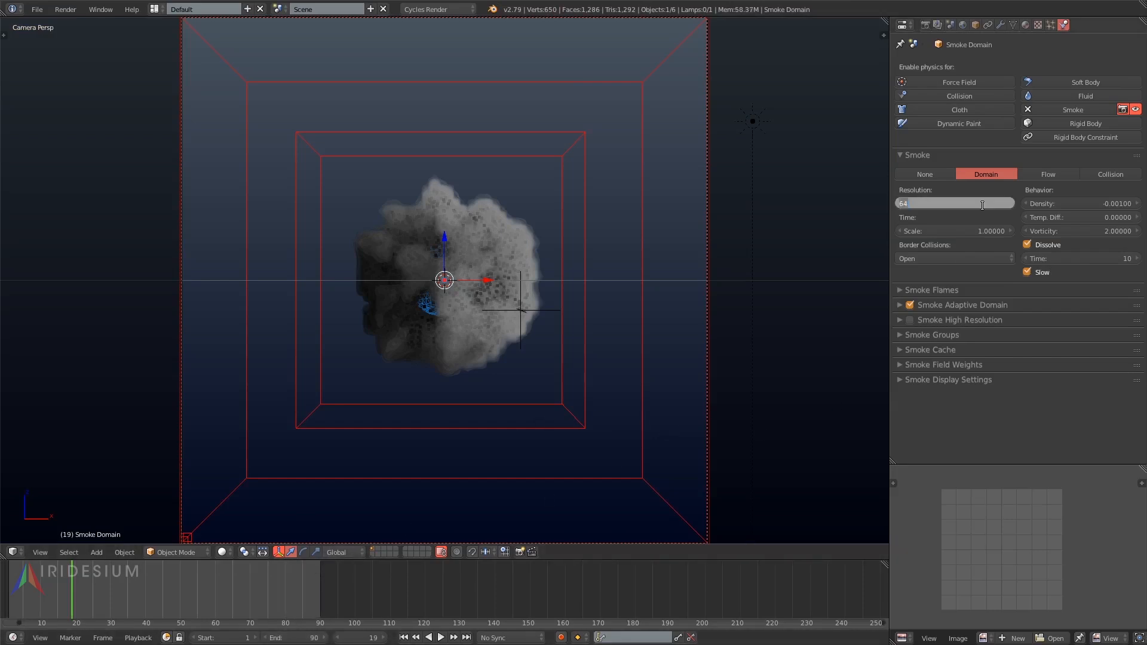
- Set the smoke domain's divisions to 128 and the icosphere's smoke flow size to 2 and initial velocity source to 0.3
key(Return)
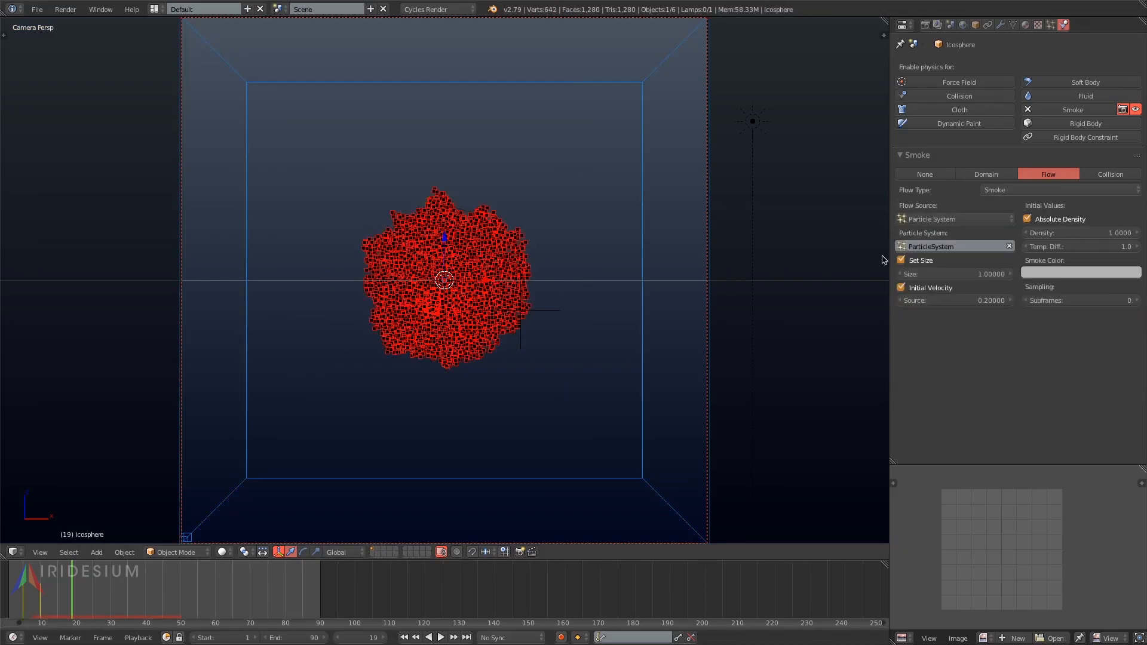
click(972, 273)
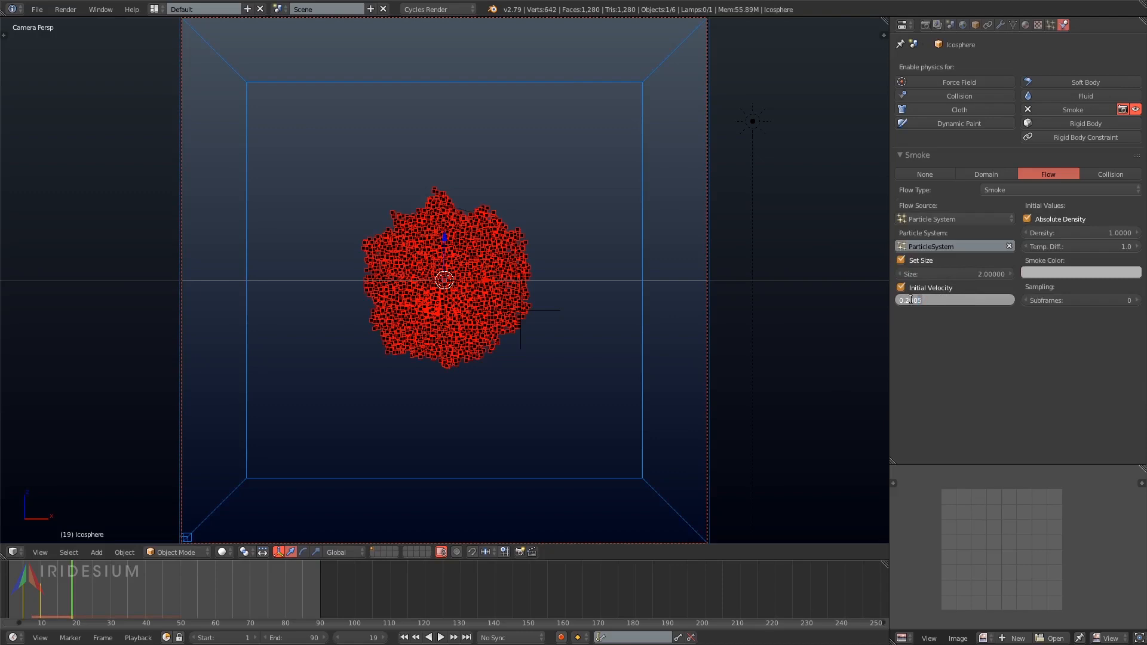
text(3)
key(Return)
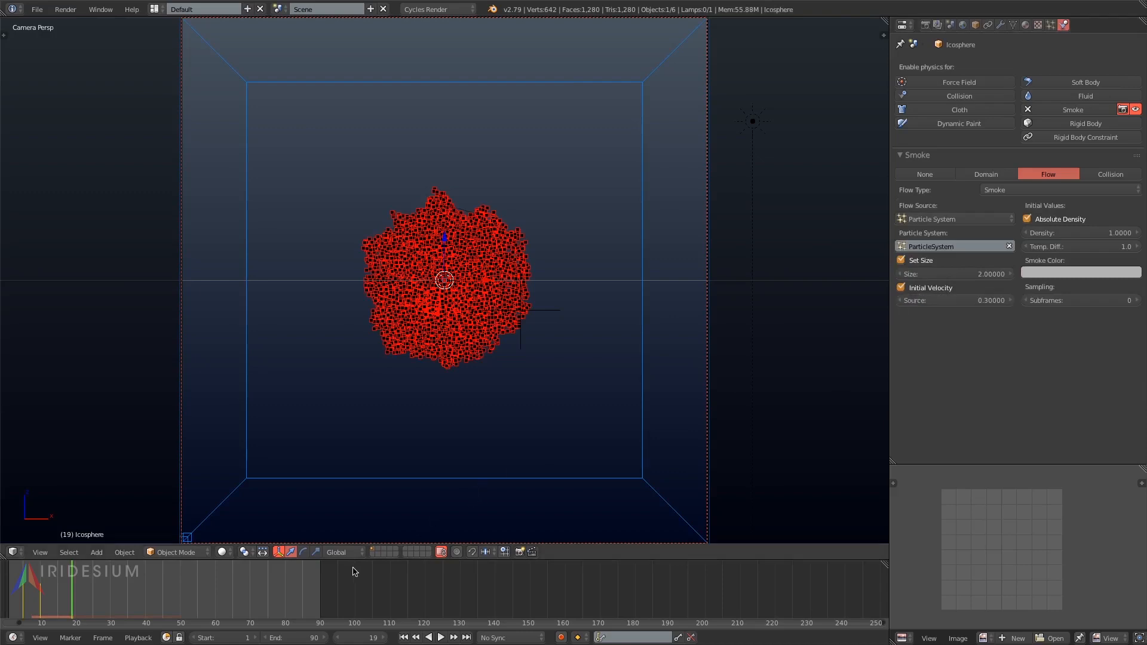
- Play the higher-resolution smoke simulation from the first frame to about frame 39 with the smoke domain selected
key(shift+Left)
key(alt+a)
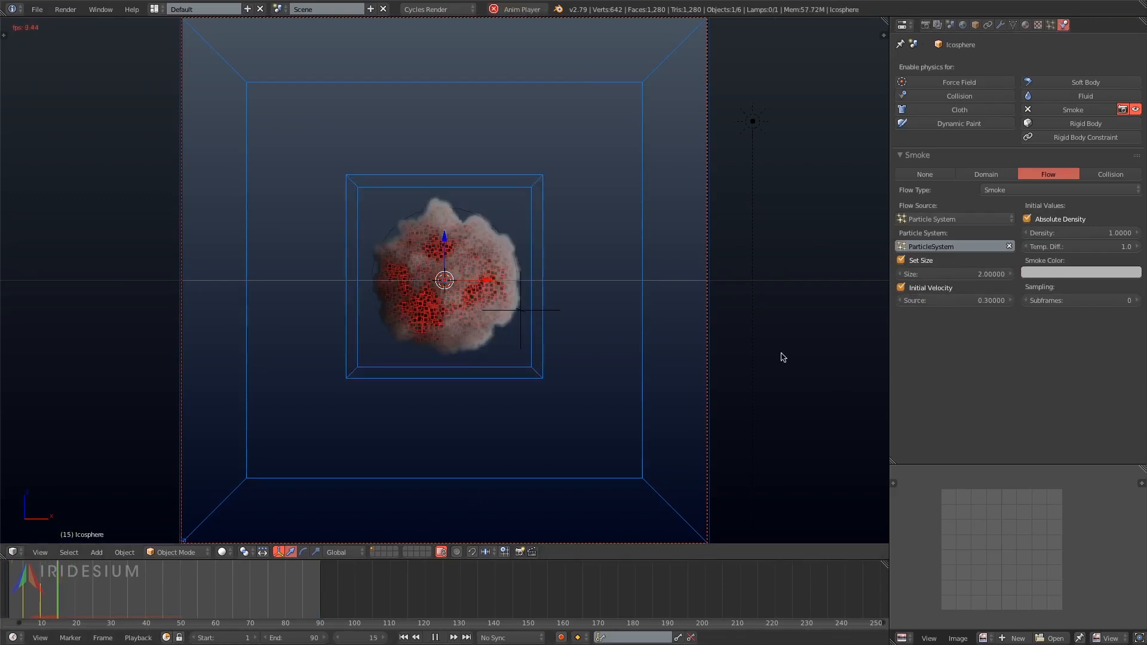
right_click(709, 415)
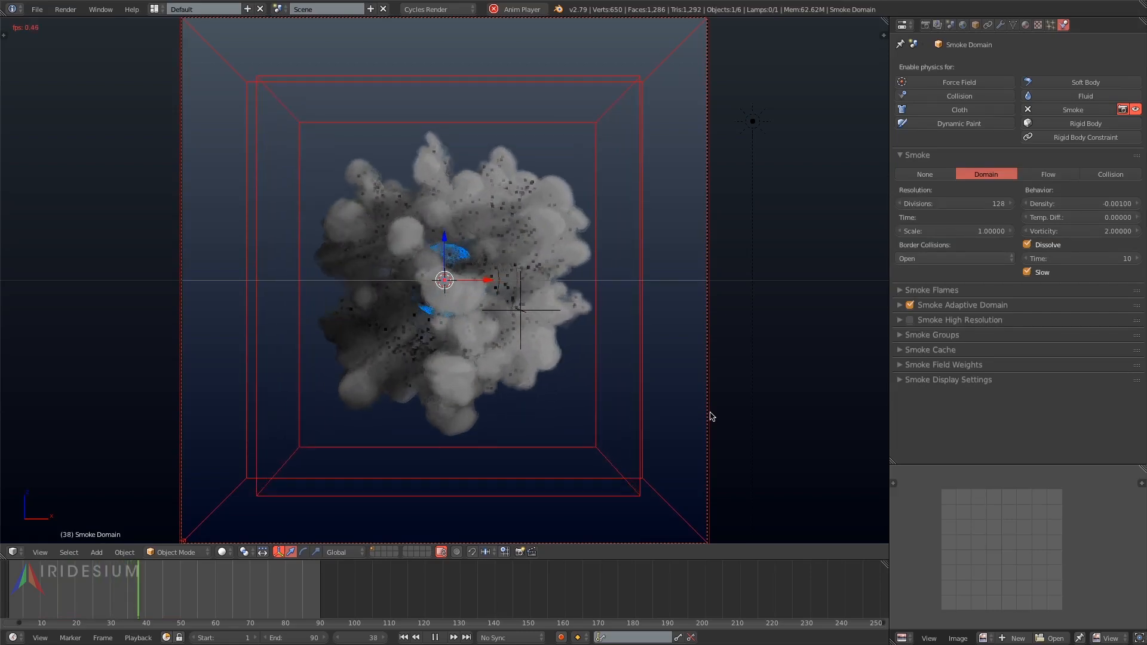
key(alt+a)
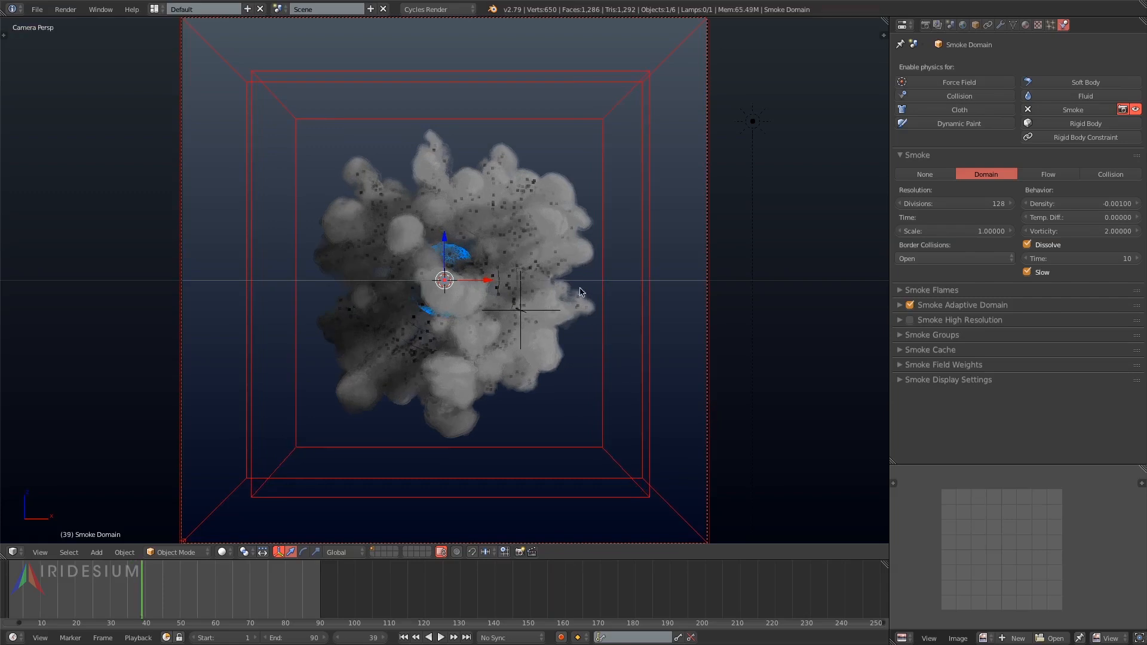
- Turn the image editor area into a 3D View, enlarge it, and show the camera view there in Rendered shading
click(902, 639)
click(907, 624)
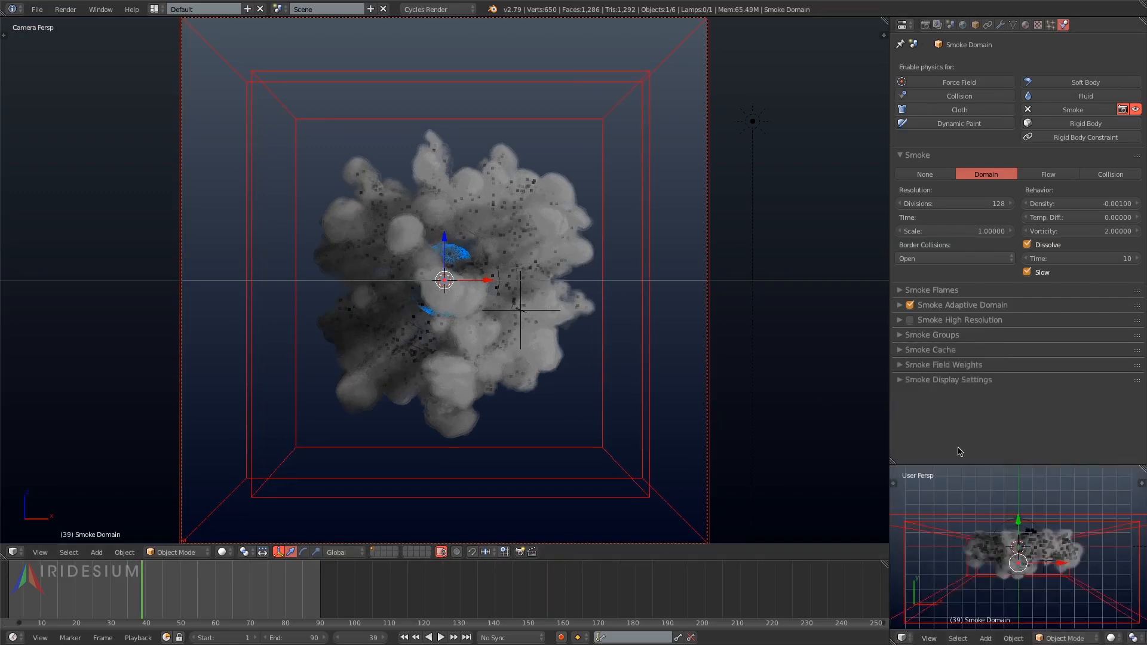
drag(961, 464, 960, 372)
key(KP_0)
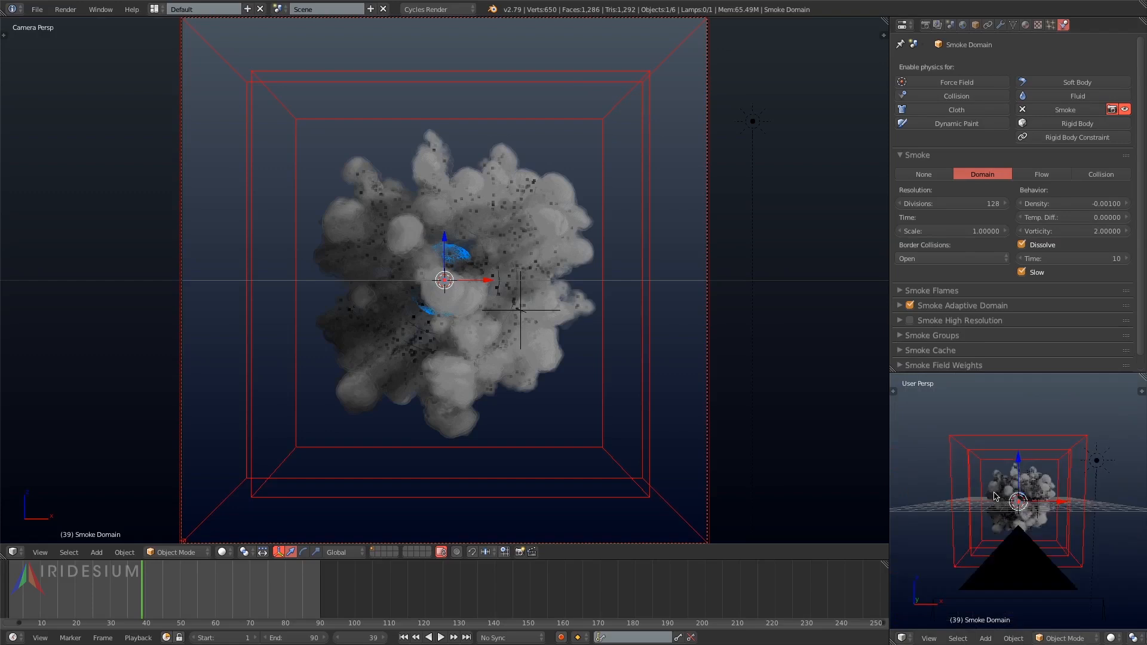
key(Home)
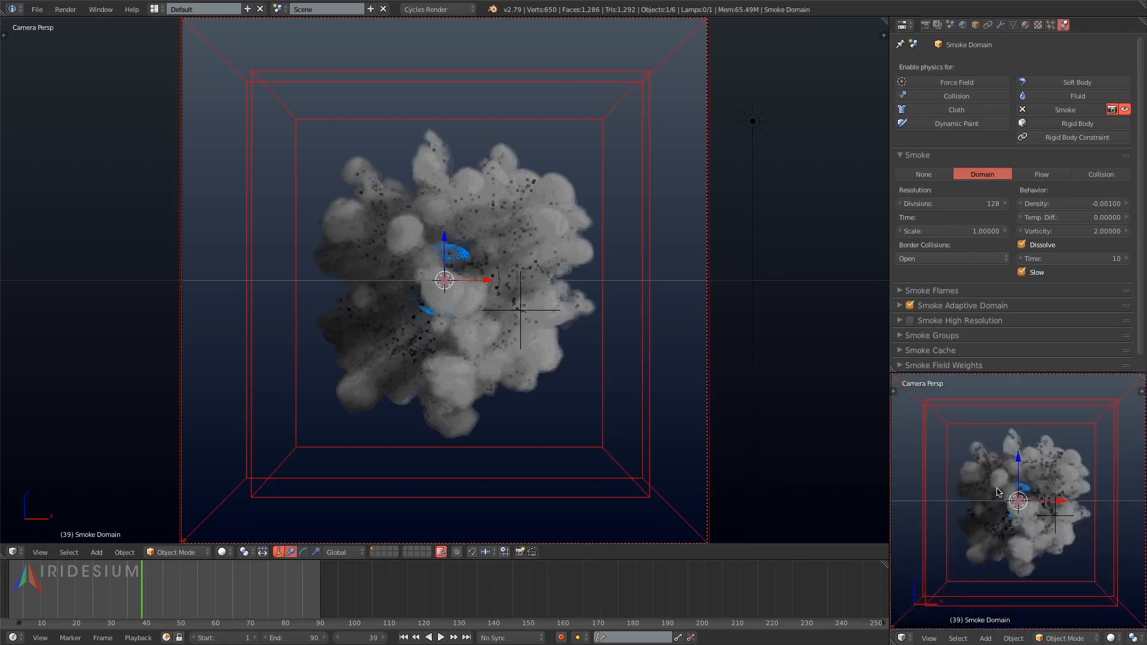
key(shift+z)
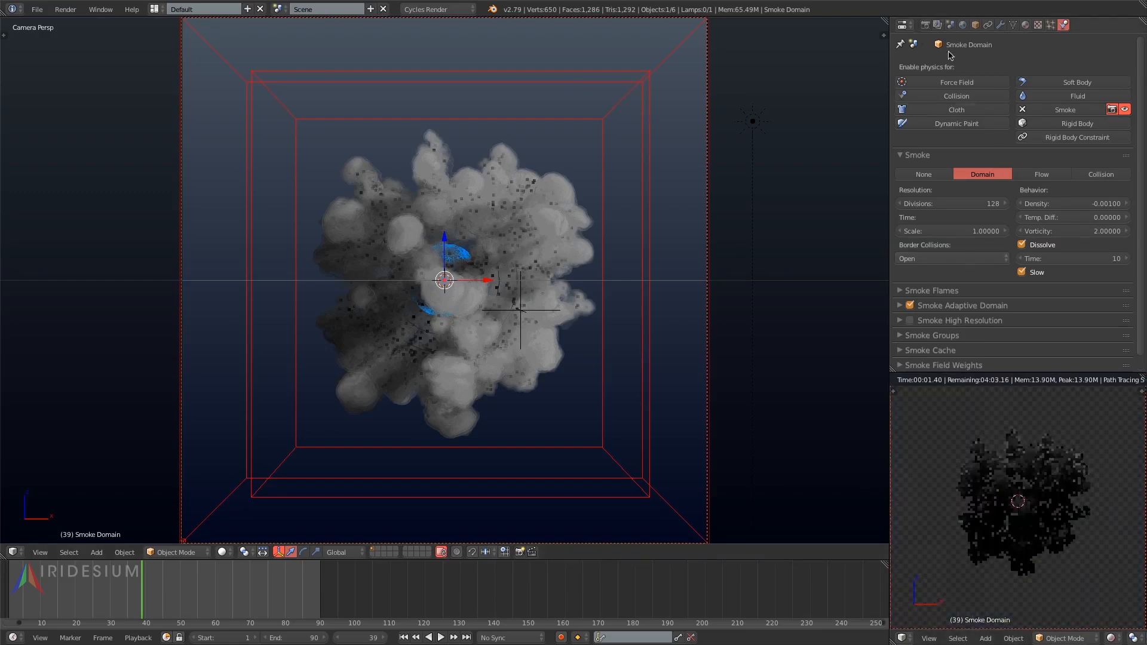
- Set the world surface color to black
click(963, 25)
click(1043, 150)
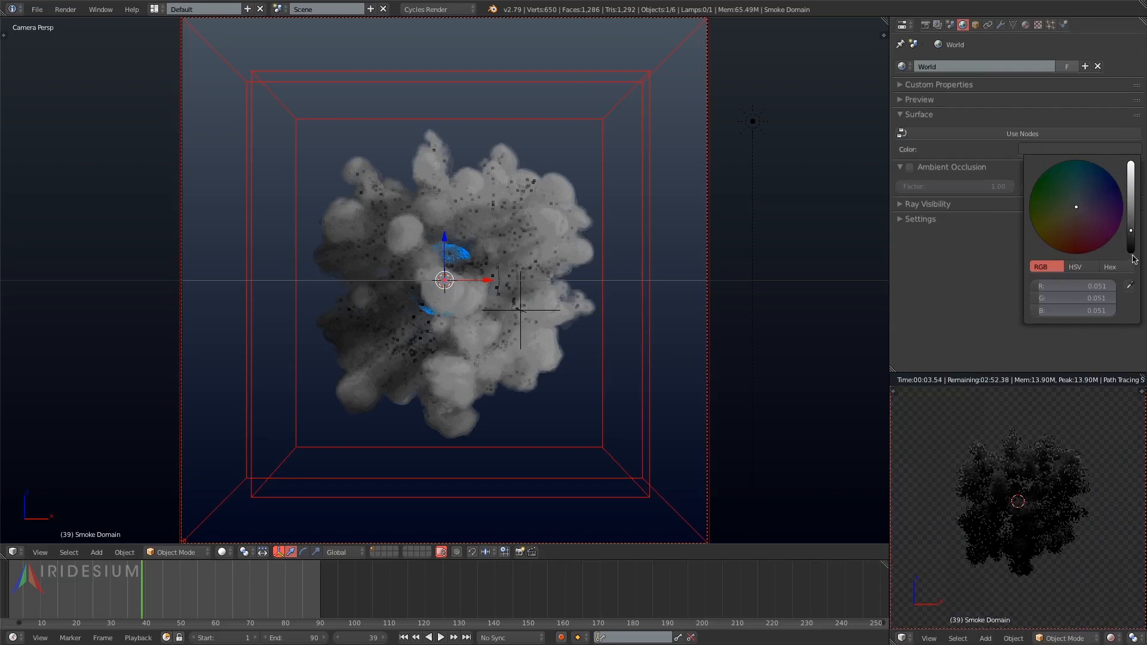
drag(1131, 230, 1131, 252)
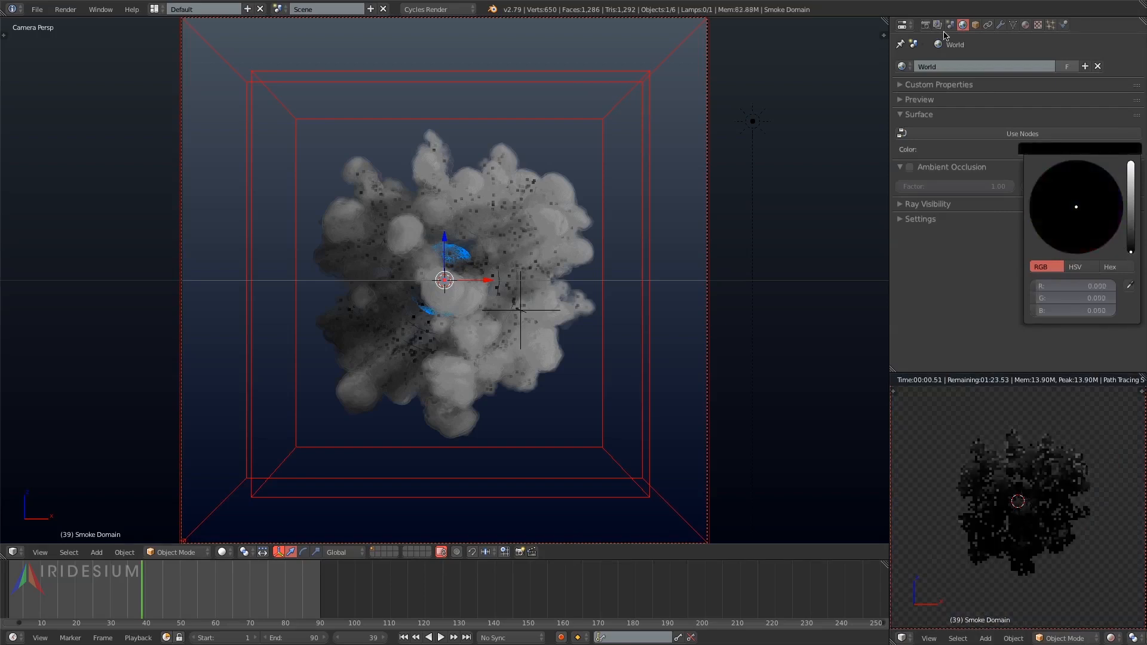
- Disable the transparent film background in the render settings
click(925, 25)
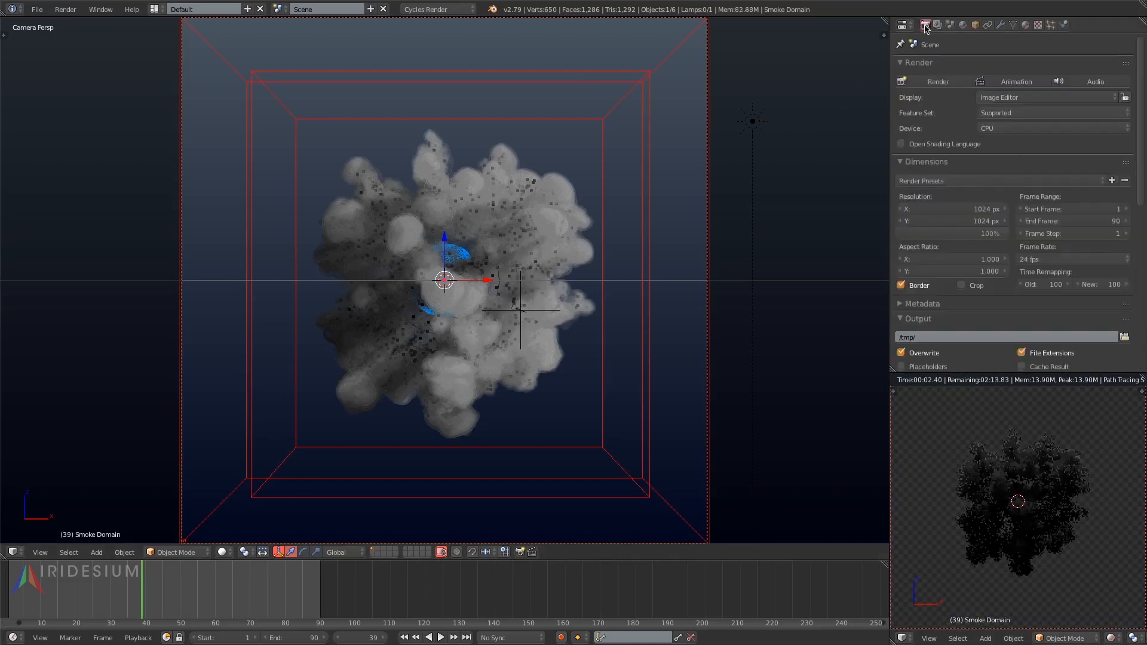
click(908, 318)
scroll(1127, 338, down, 8)
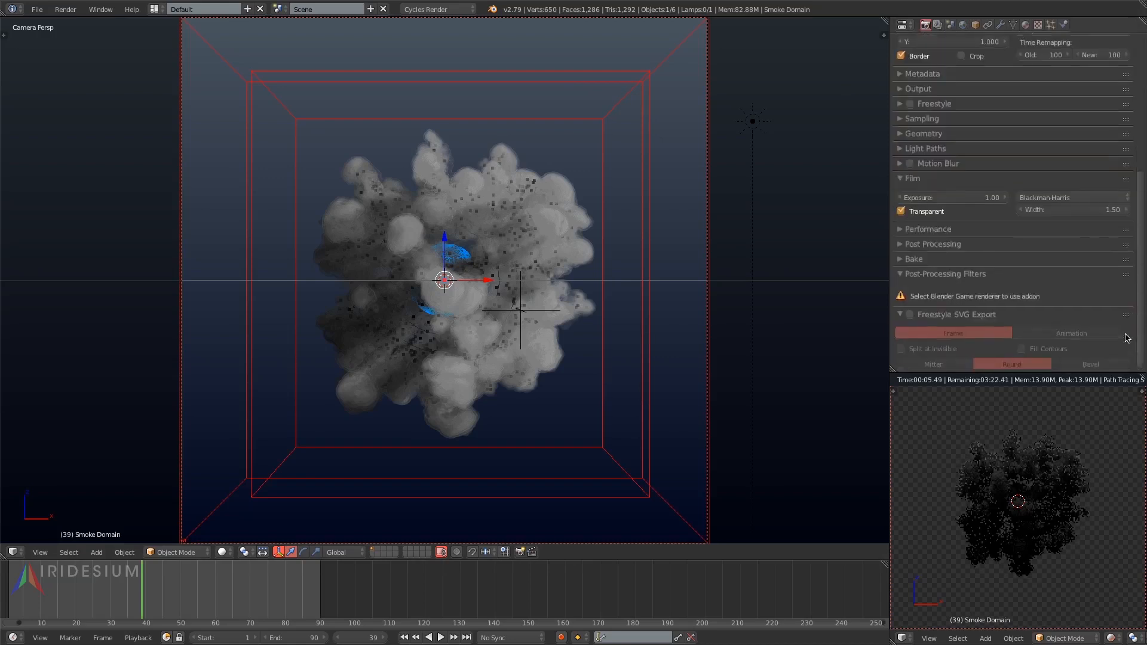
click(901, 212)
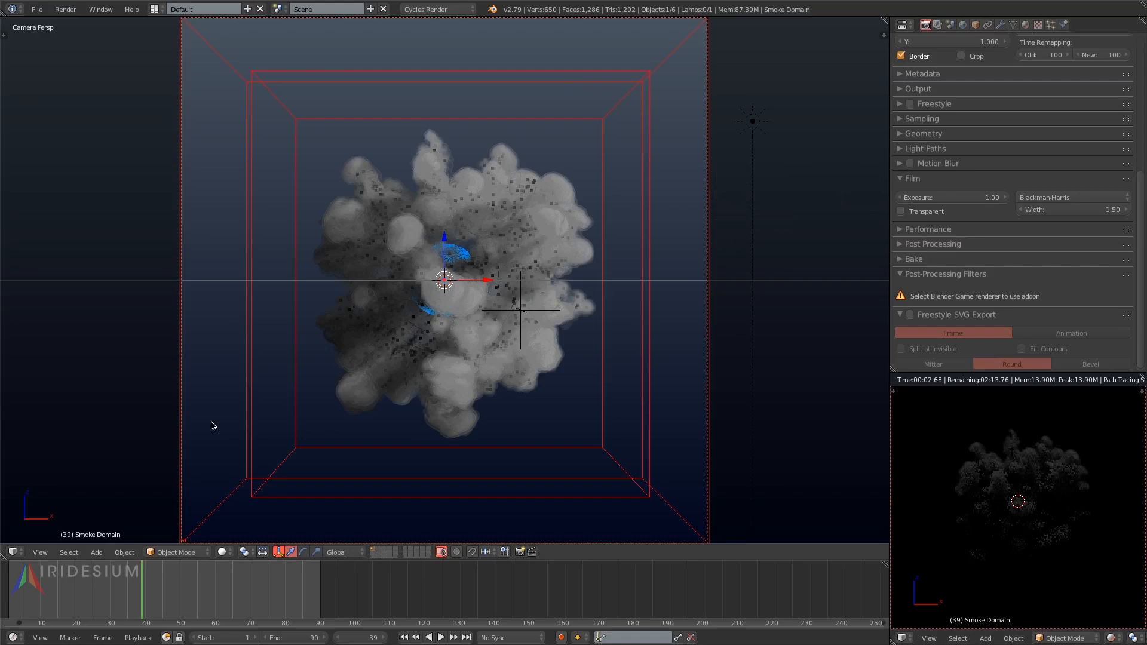
- Turn the main area into a Node Editor and display the smoke domain material's full node tree with nothing selected
click(14, 552)
click(37, 414)
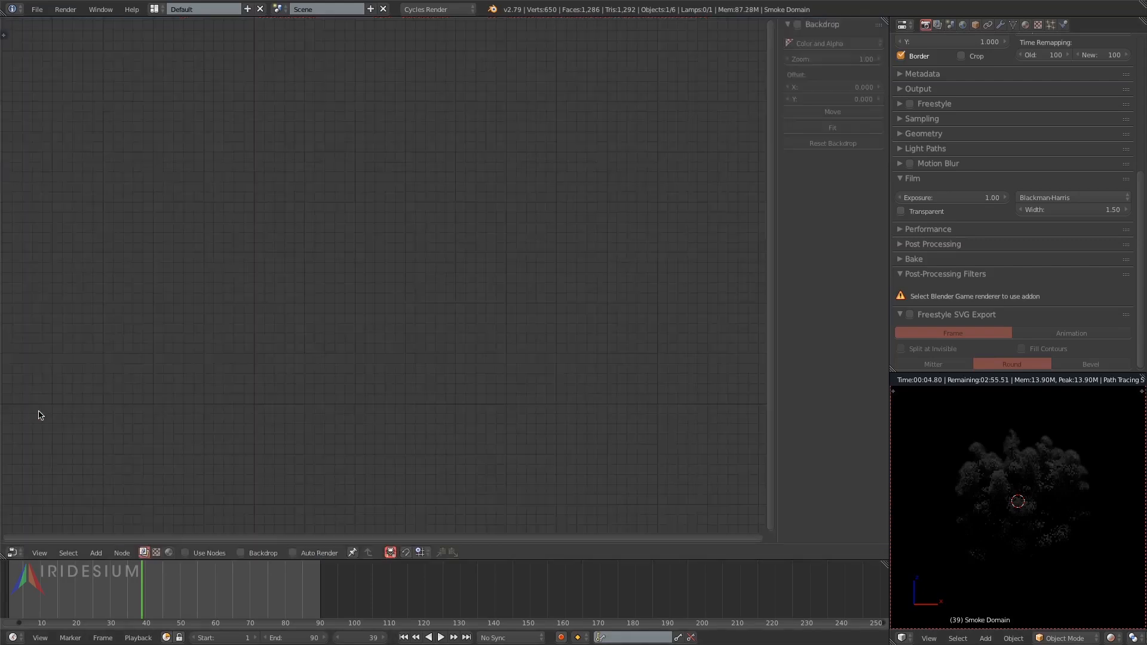
click(169, 552)
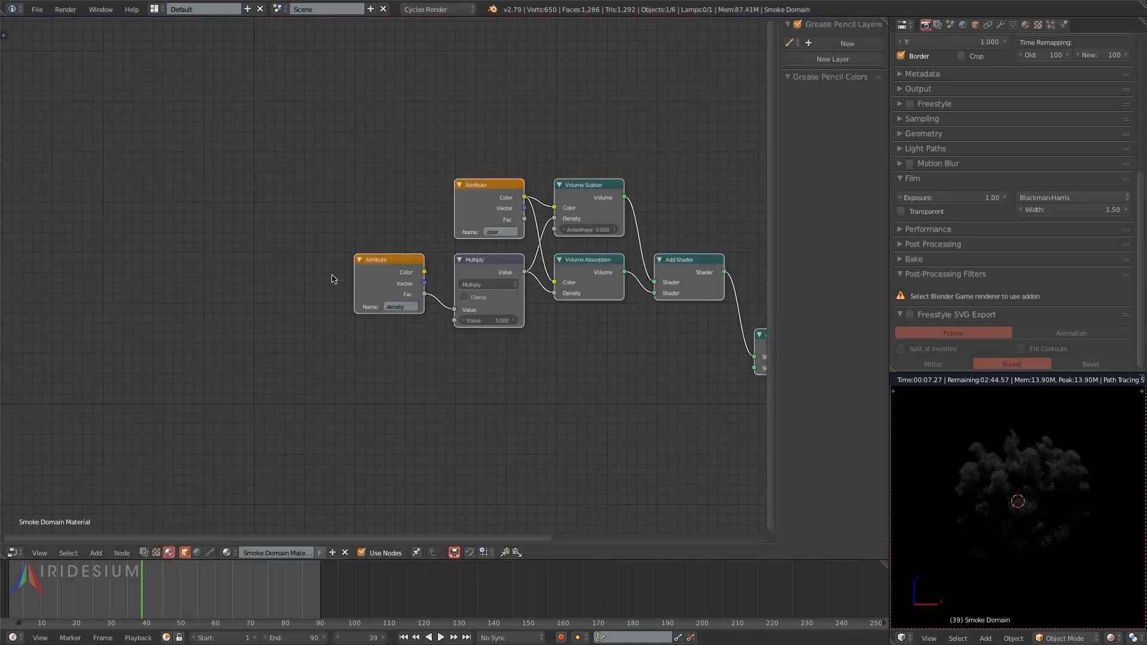
key(Home)
key(a)
- Add an Emission shader below the existing nodes and connect it to the Material Output's Volume input
key(shift+a)
mouse_move(293, 368)
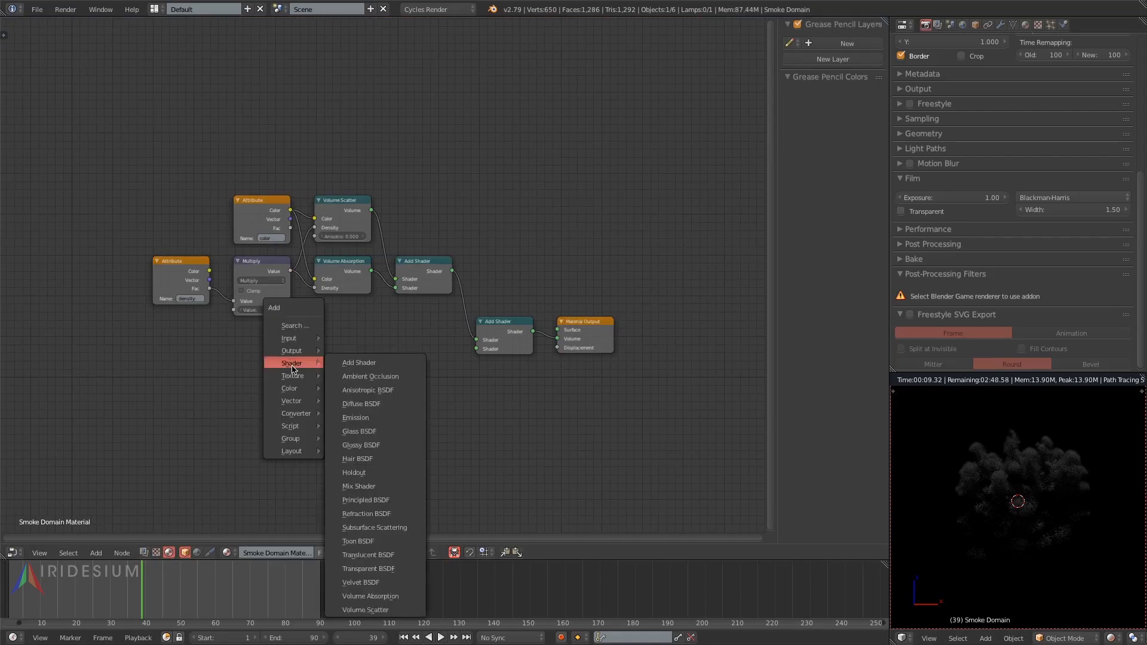
click(362, 417)
click(380, 387)
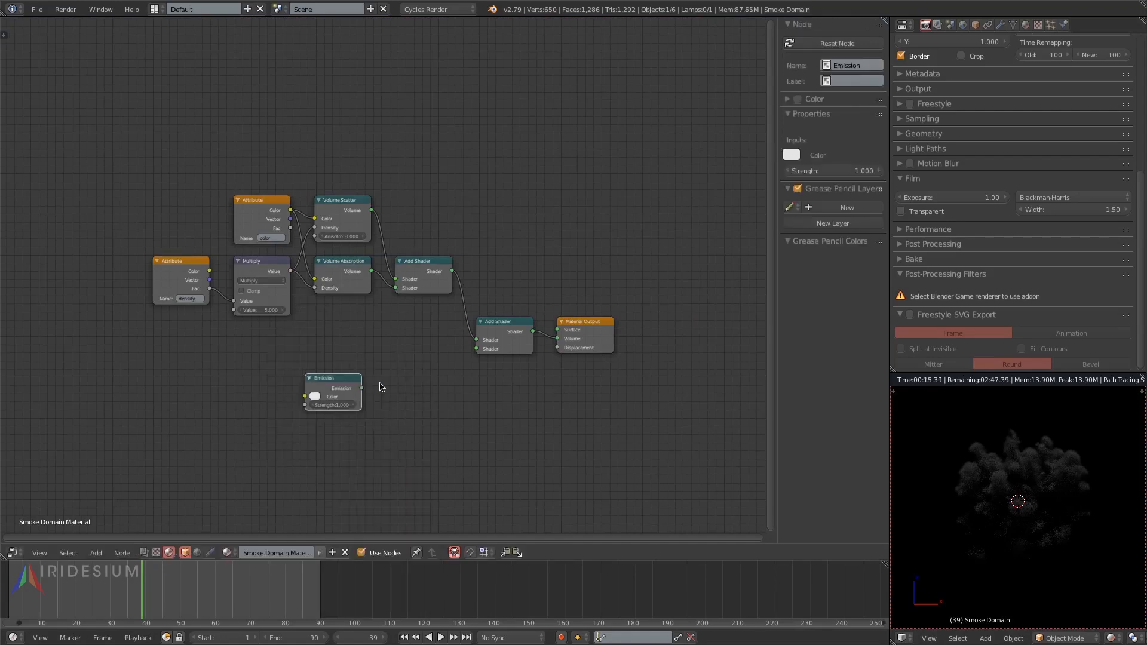
key(g)
click(353, 415)
drag(341, 418, 557, 339)
- Duplicate the density Attribute node, place the copy beside the Emission shader, and link its Color output to the Emission color
click(180, 279)
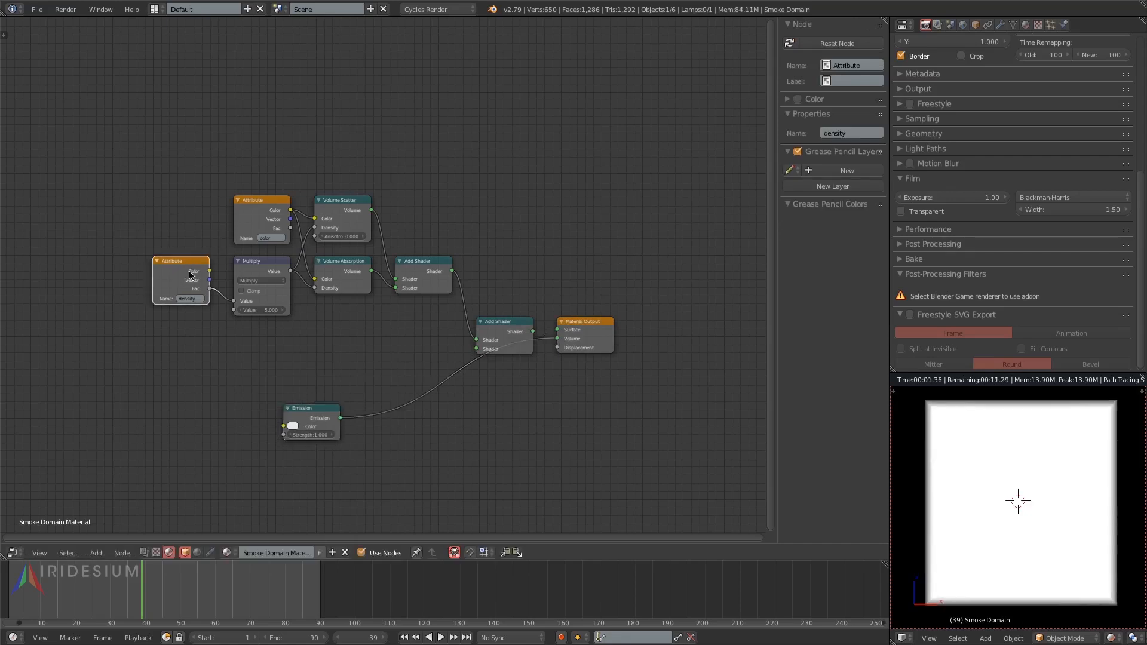
key(g)
click(145, 446)
scroll(162, 441, up, 3)
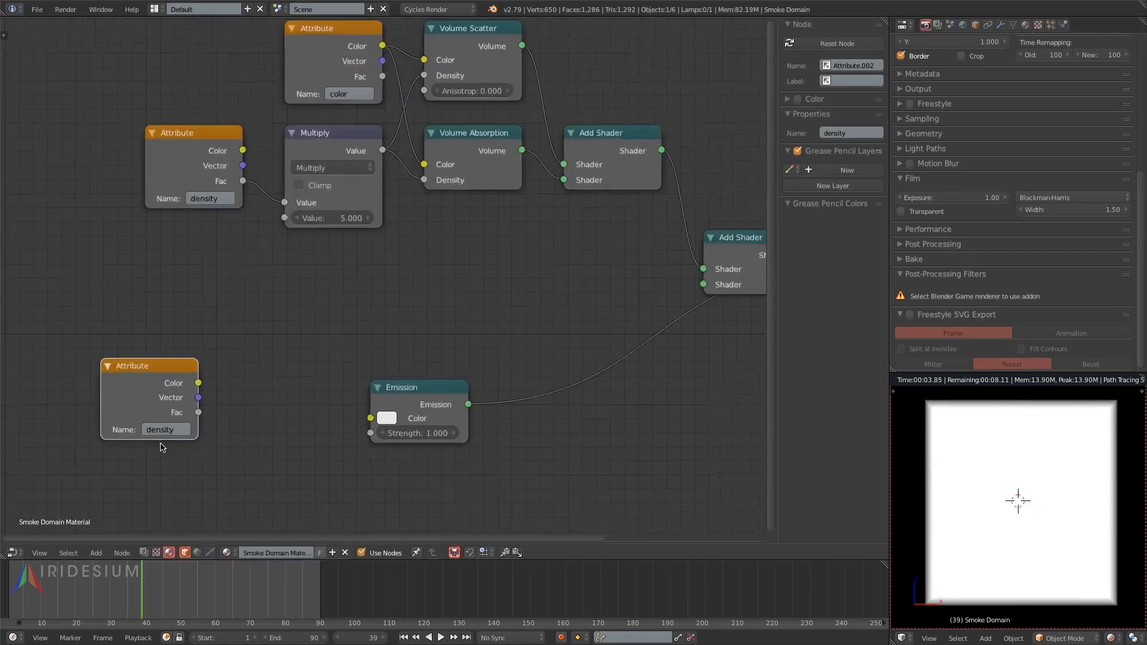
drag(202, 378, 387, 417)
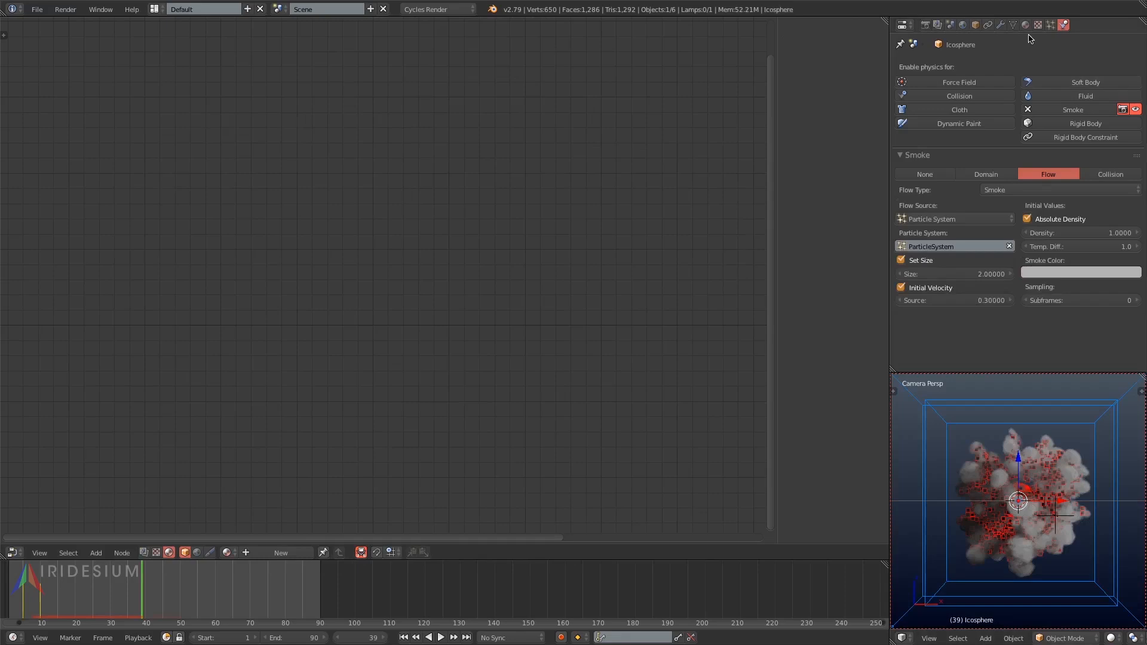
- Turn off Emitter rendering in the icosphere's particle system settings
click(1050, 24)
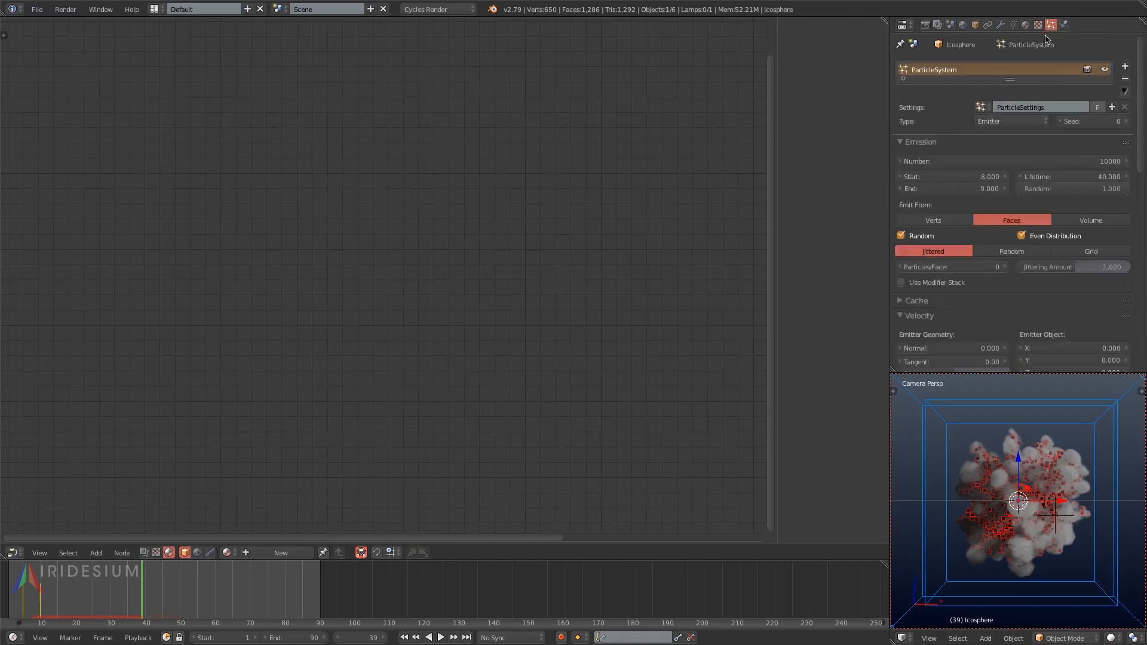
click(906, 316)
scroll(902, 323, down, 3)
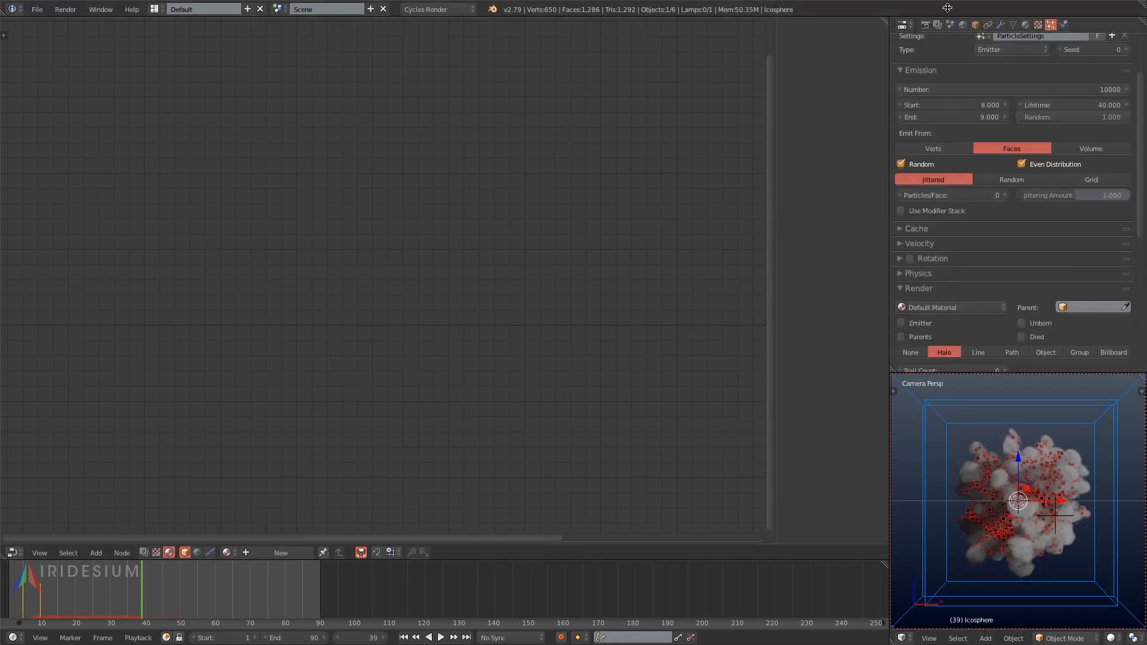
- Render the current frame 39 as a still image
click(925, 24)
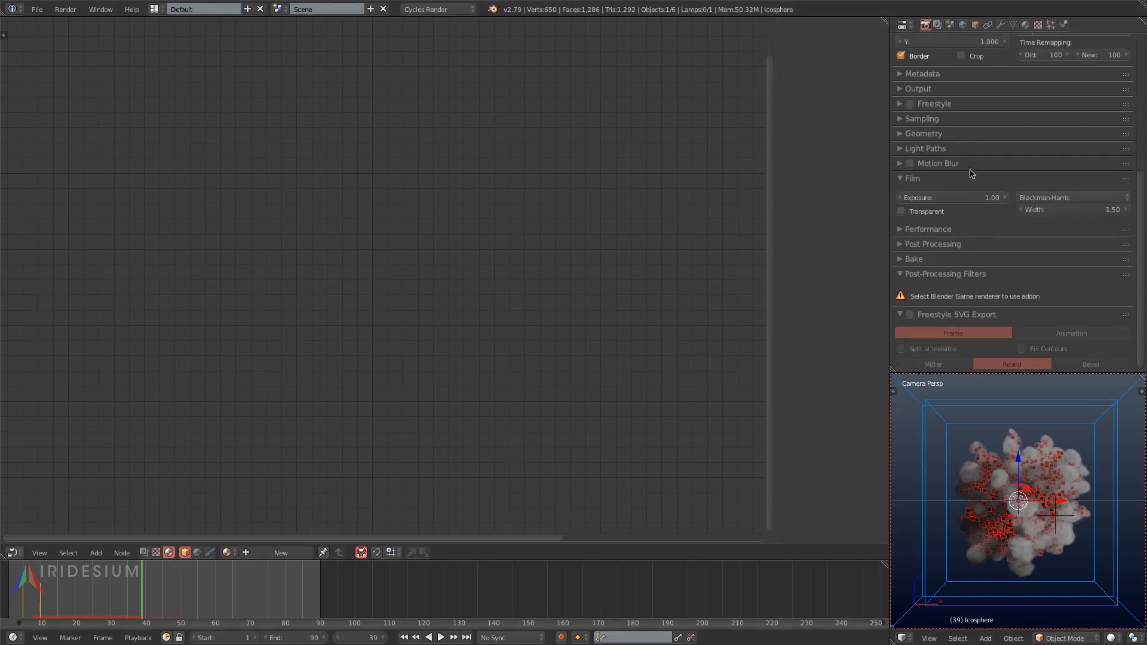
scroll(971, 174, up, 10)
click(938, 81)
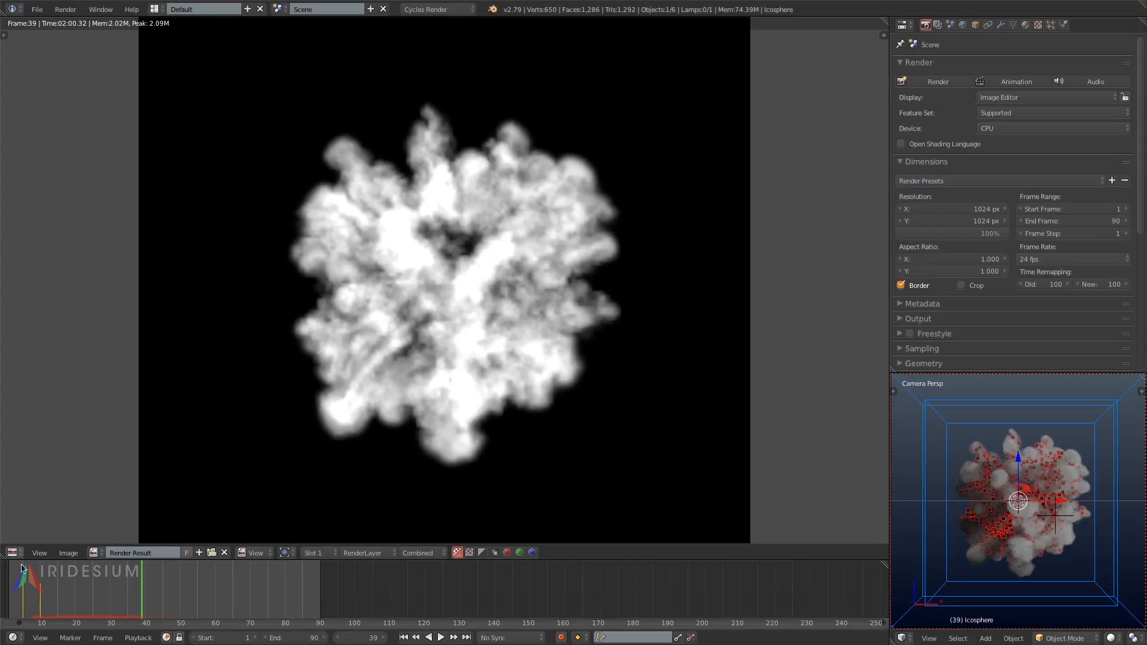
- Return the main area to the 3D View, select the smoke domain, and set its resolution divisions to 256
click(17, 554)
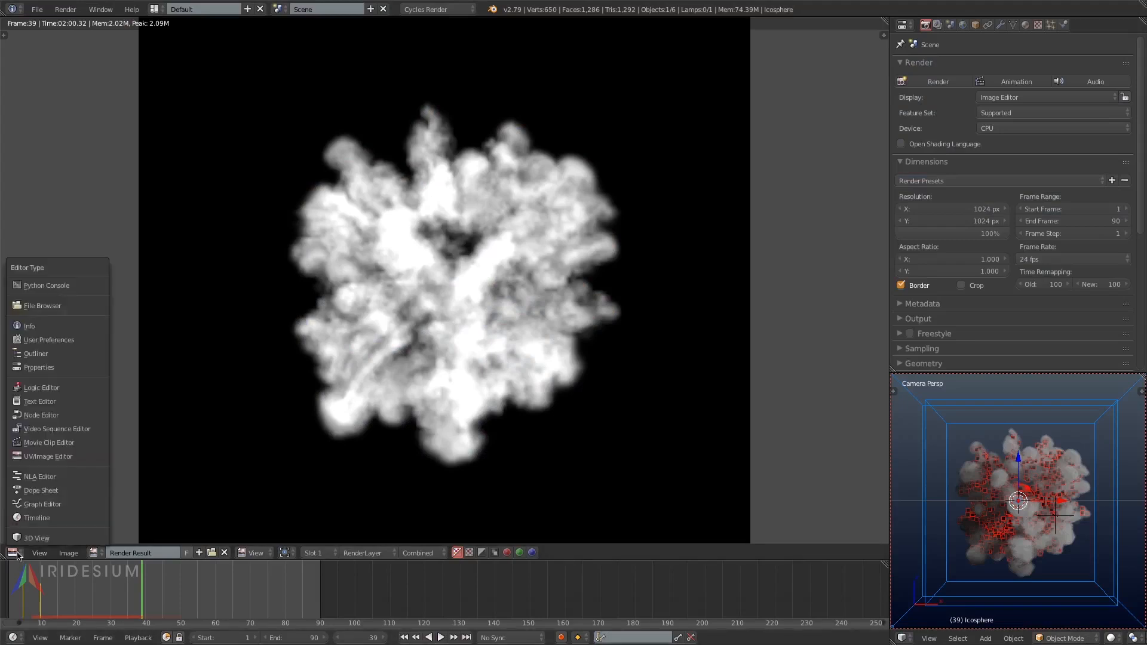
click(36, 538)
right_click(1024, 411)
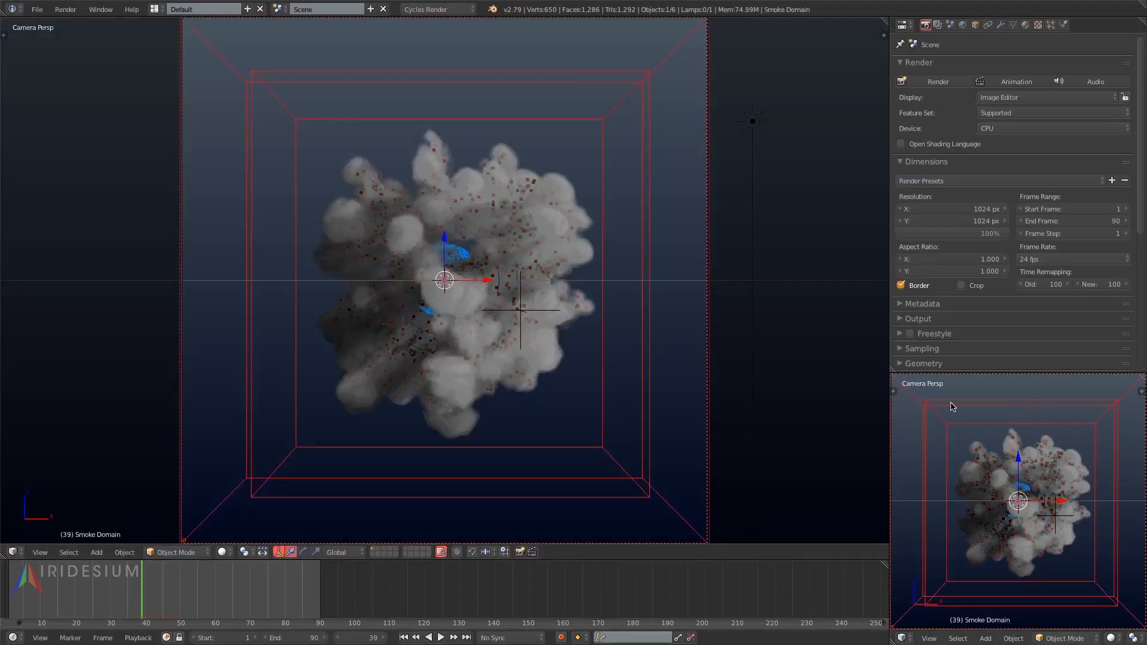
click(1063, 25)
click(963, 202)
text(2)
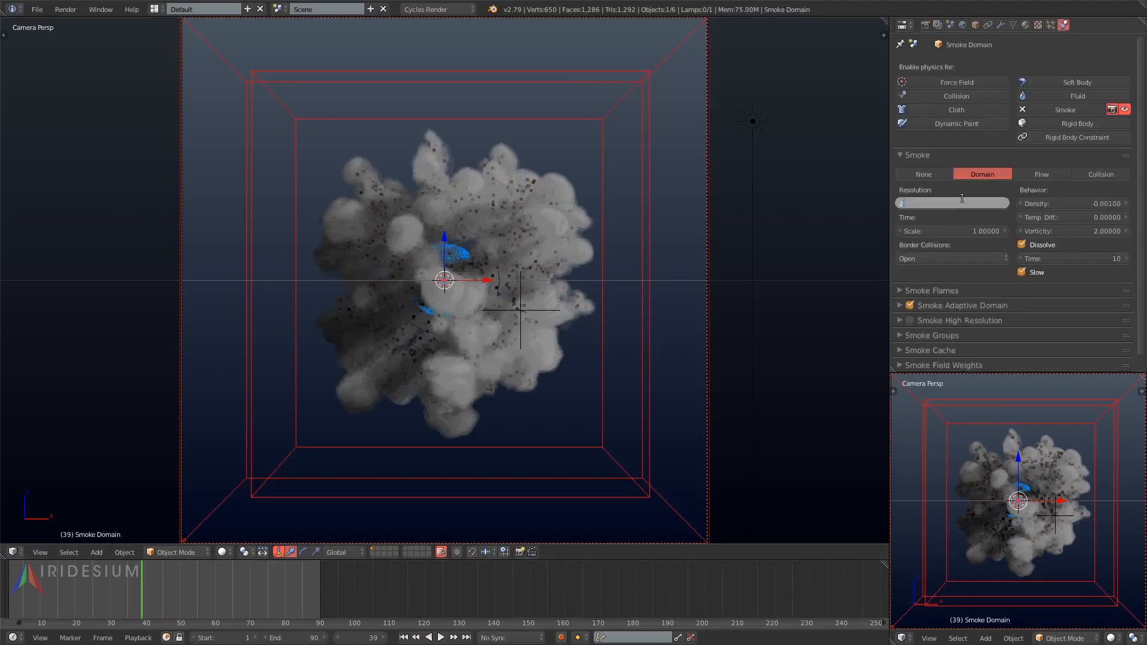
text(56)
key(Return)
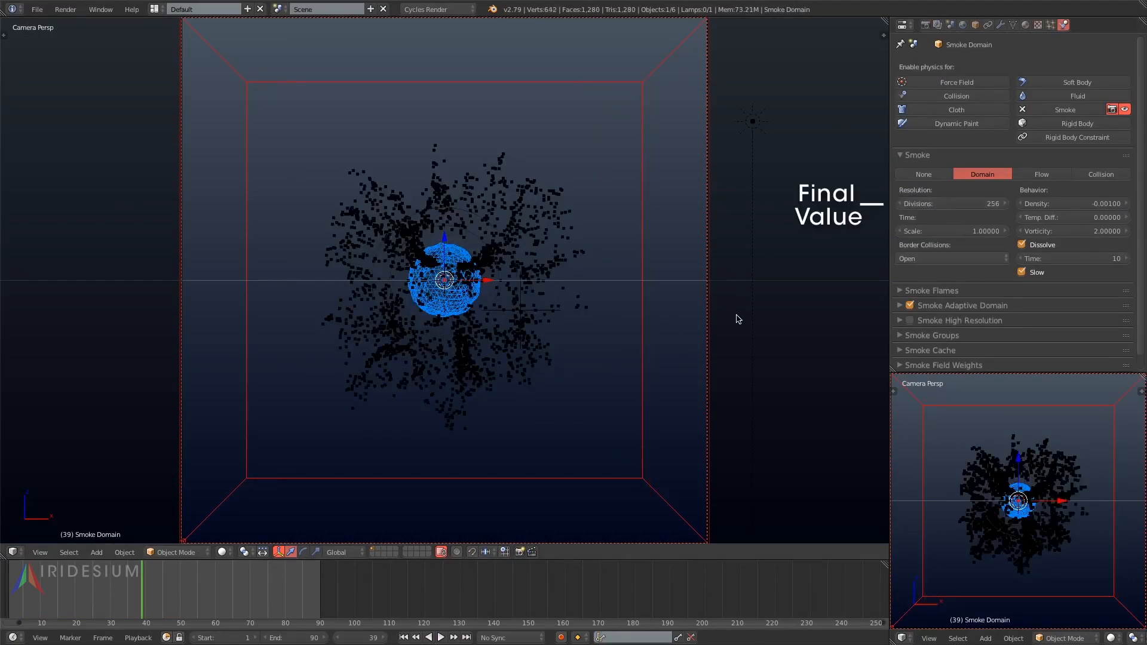
- Set the smoke cache to OpenVDB with Zip compression and Float (Half) data depth, and bake the simulation
click(944, 350)
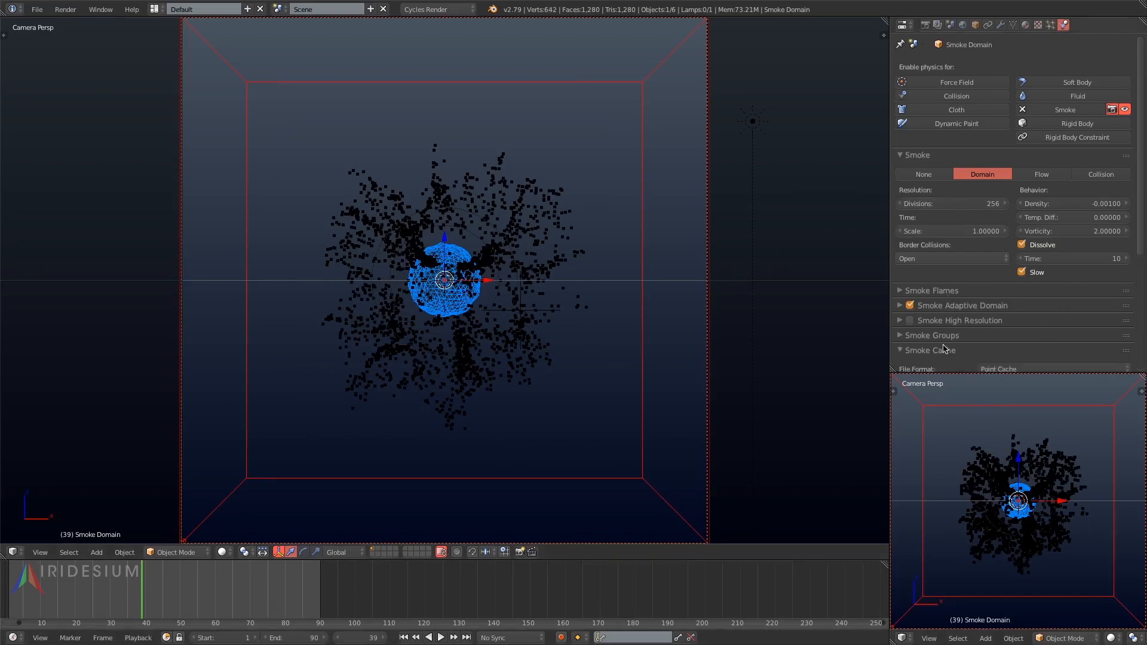
scroll(1051, 239, down, 6)
click(1008, 214)
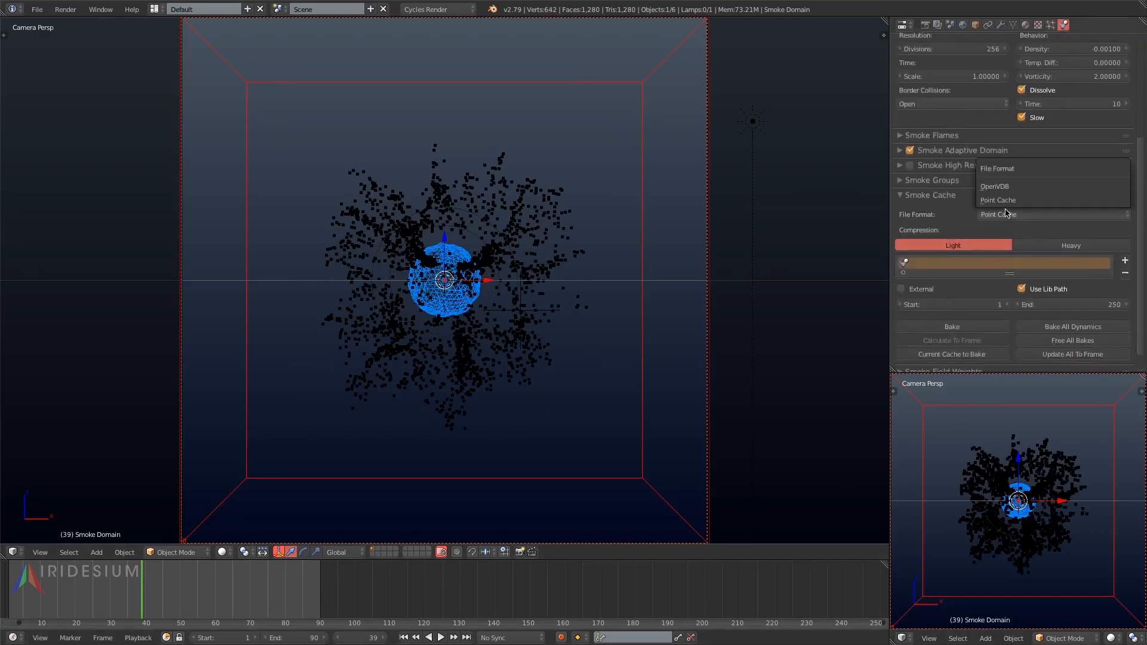
click(1002, 187)
click(37, 10)
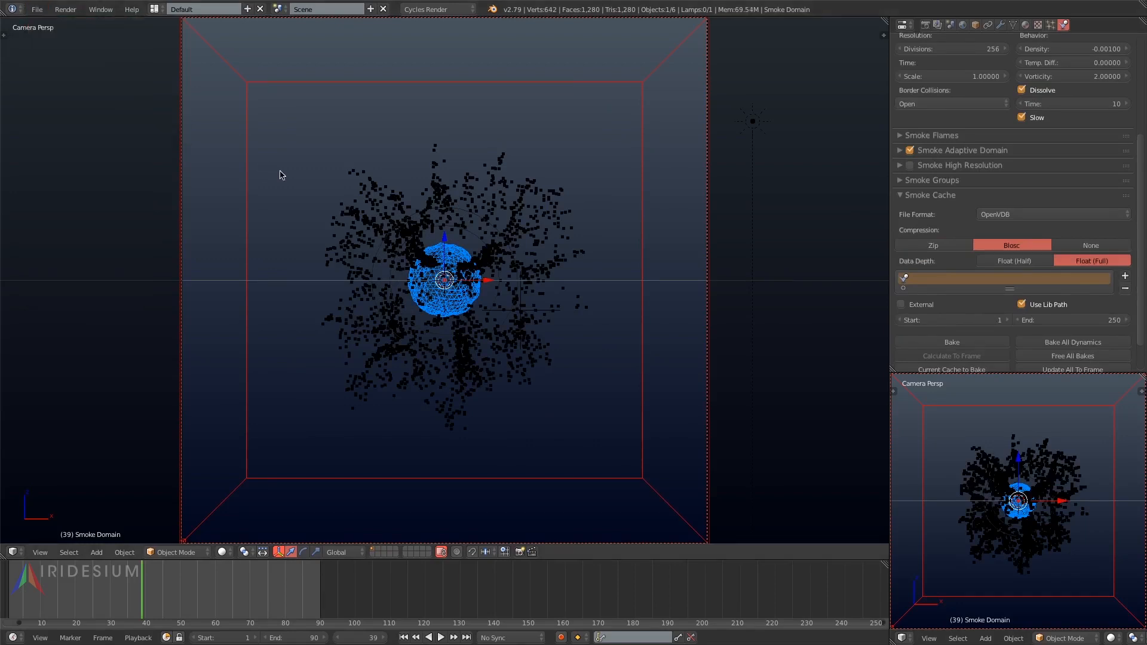
click(997, 261)
click(923, 249)
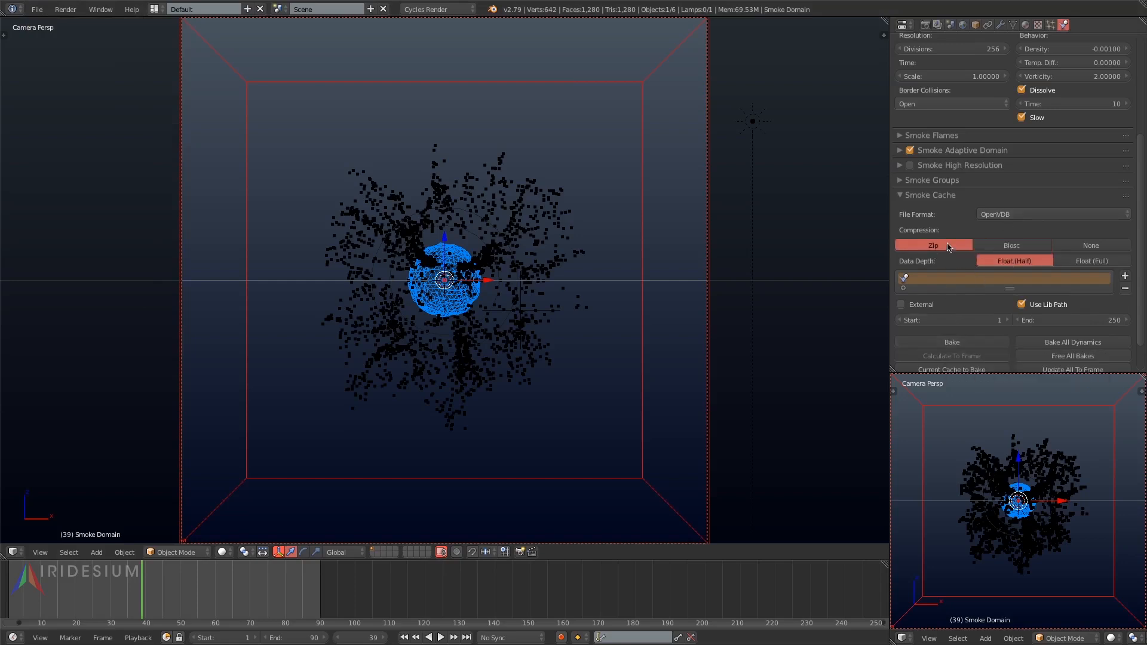
click(951, 342)
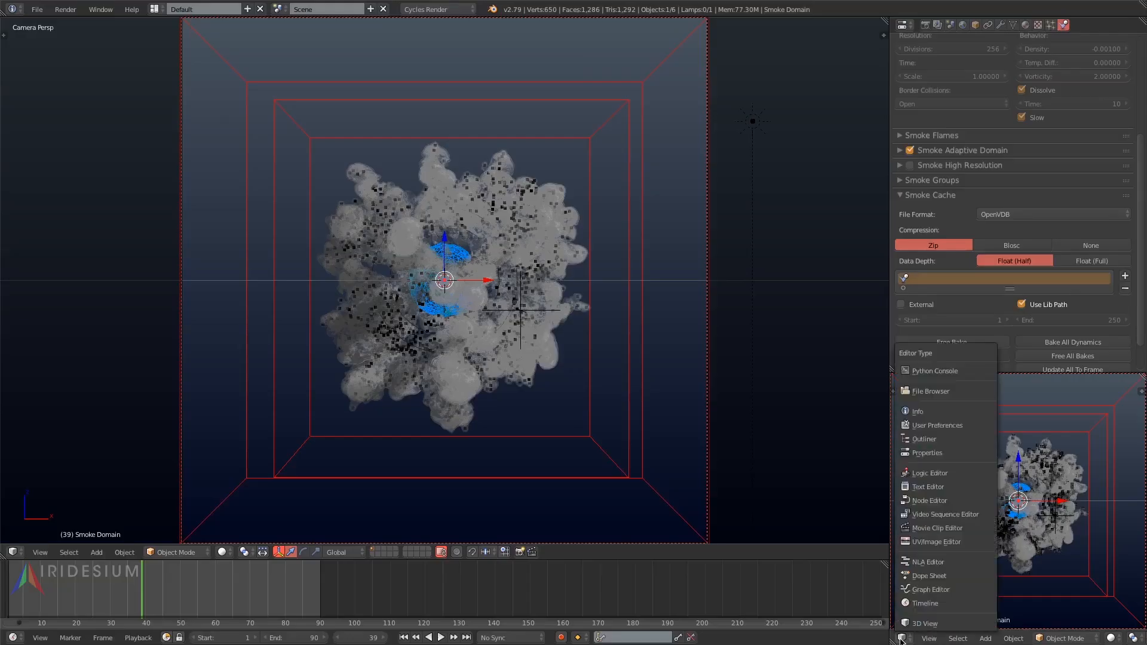
- Turn the small 3D View into a UV/Image Editor, render frame 39 with the baked smoke, and show the result full screen
click(962, 536)
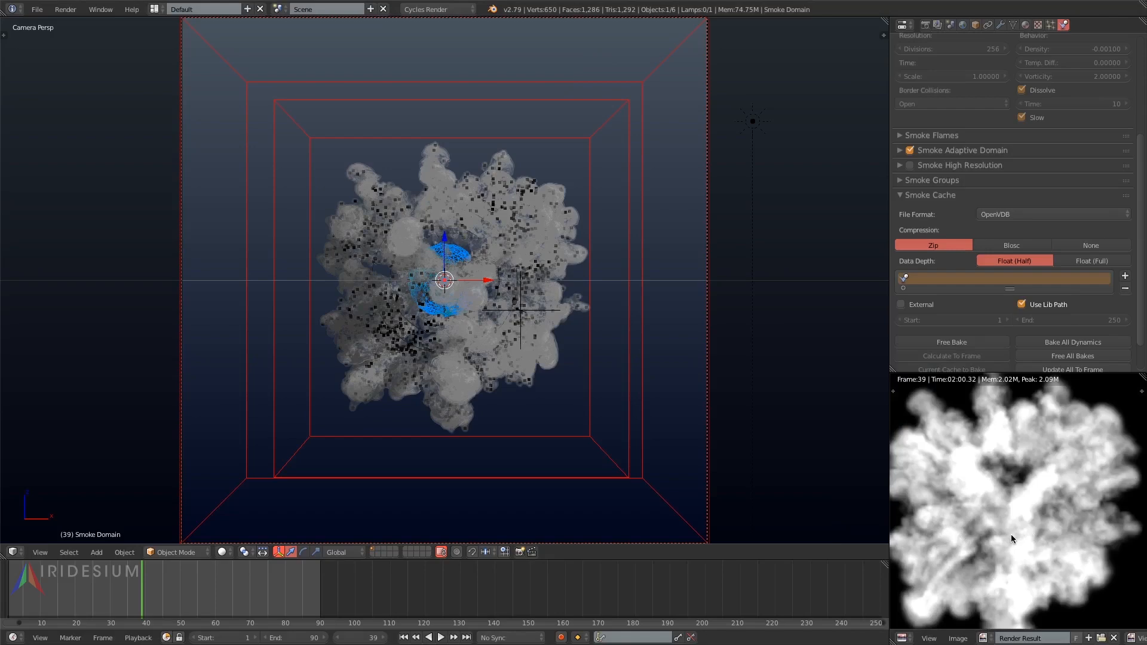
key(F12)
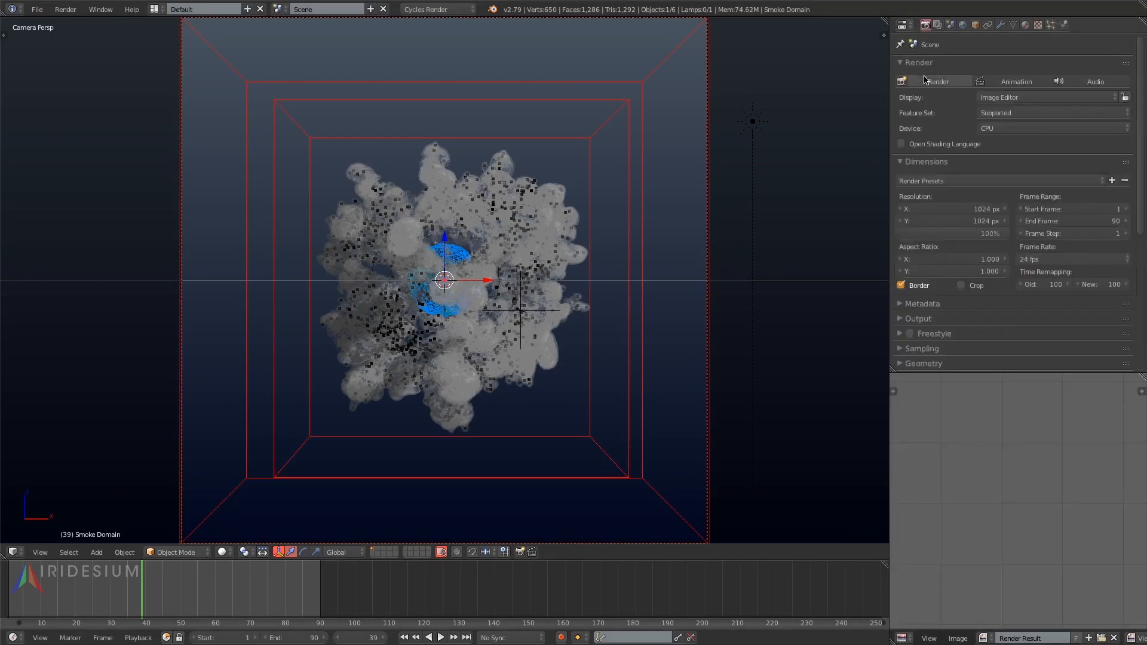
key(ctrl+space)
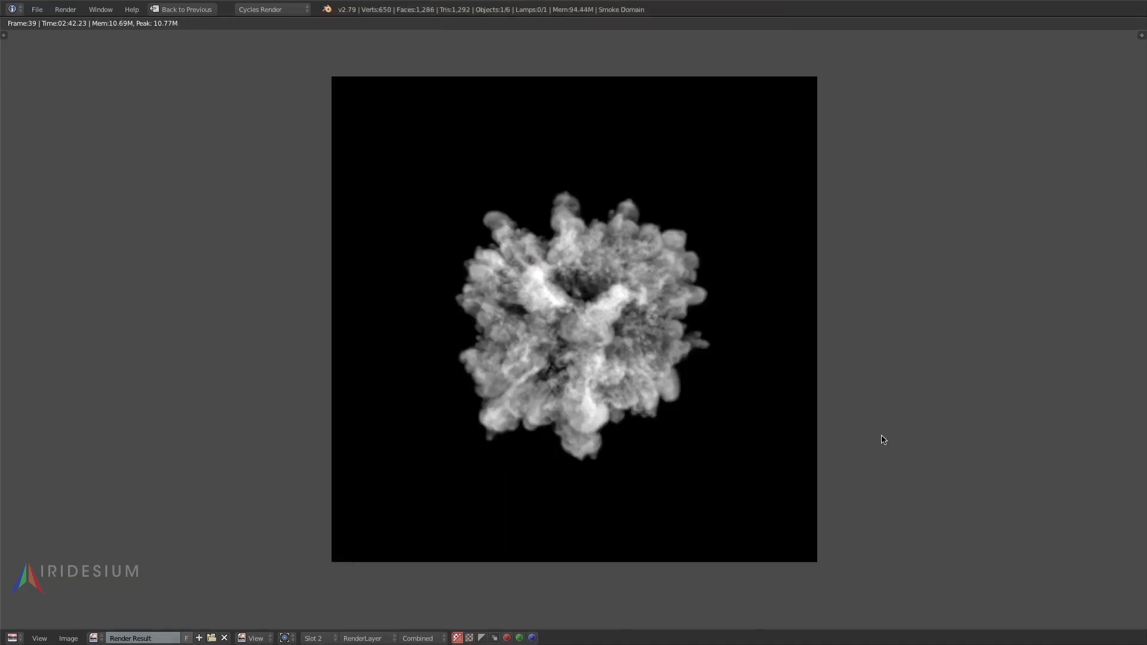
- Compare the renders in the different slots, examine the smoke detail up close, and return to the normal layout
key(j)
key(j)
scroll(650, 269, up, 5)
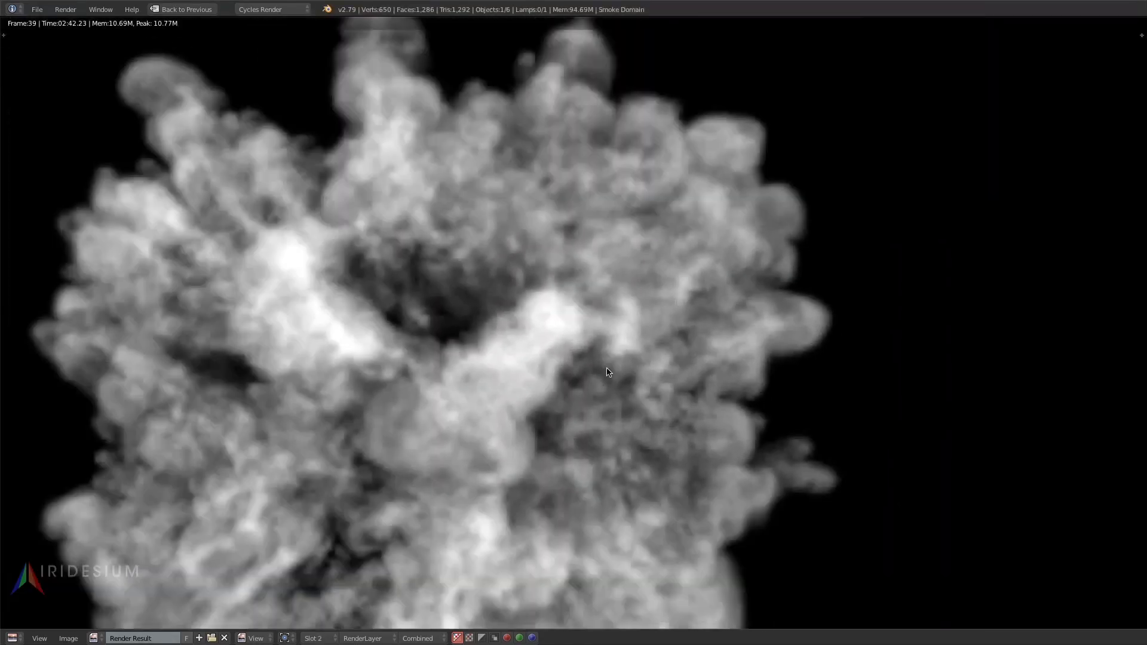
key(j)
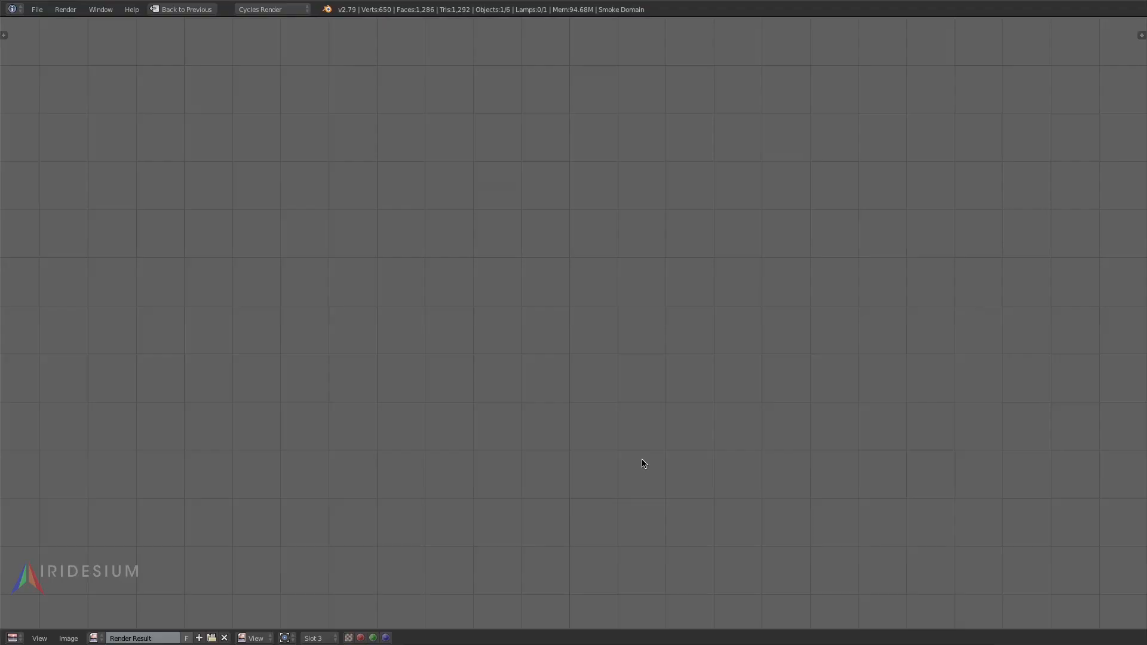
key(Escape)
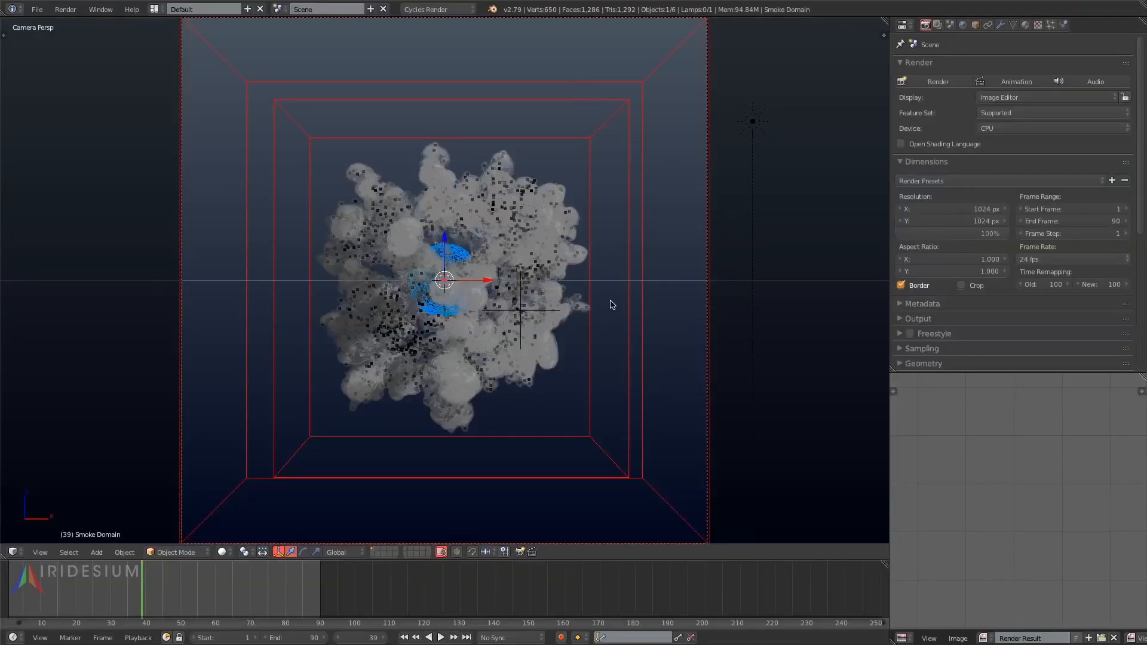
- Free the smoke domain's existing bake
click(1064, 24)
scroll(965, 340, down, 6)
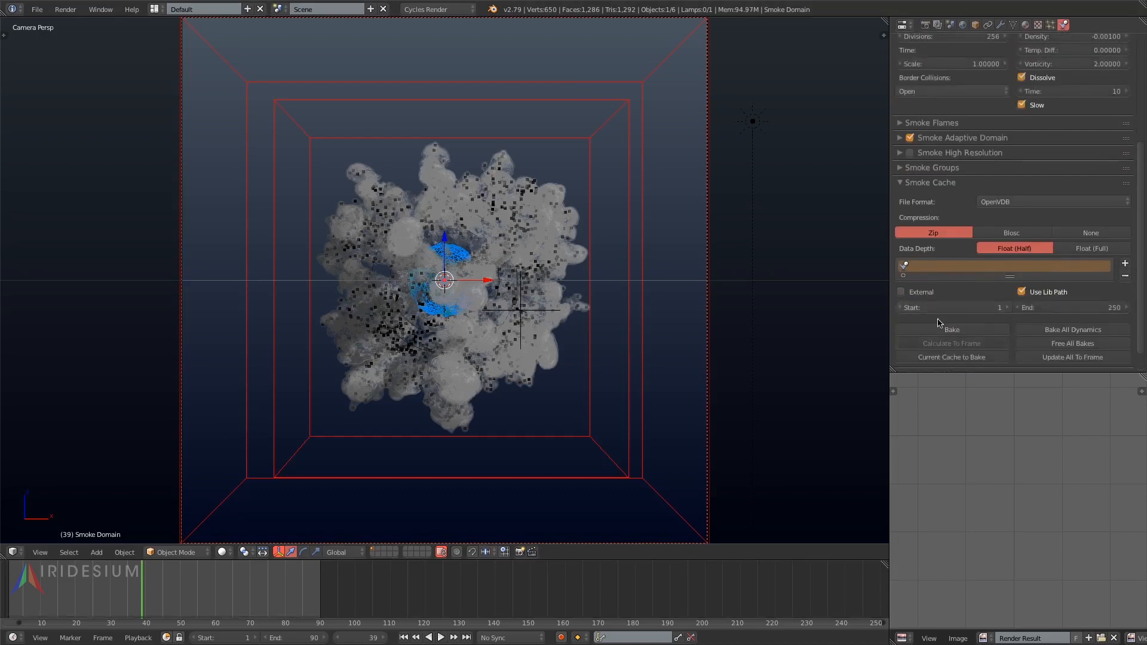
scroll(956, 225, up, 5)
- Enable Smoke High Resolution for the smoke domain with 1 division and bake the simulation again
click(909, 271)
click(900, 272)
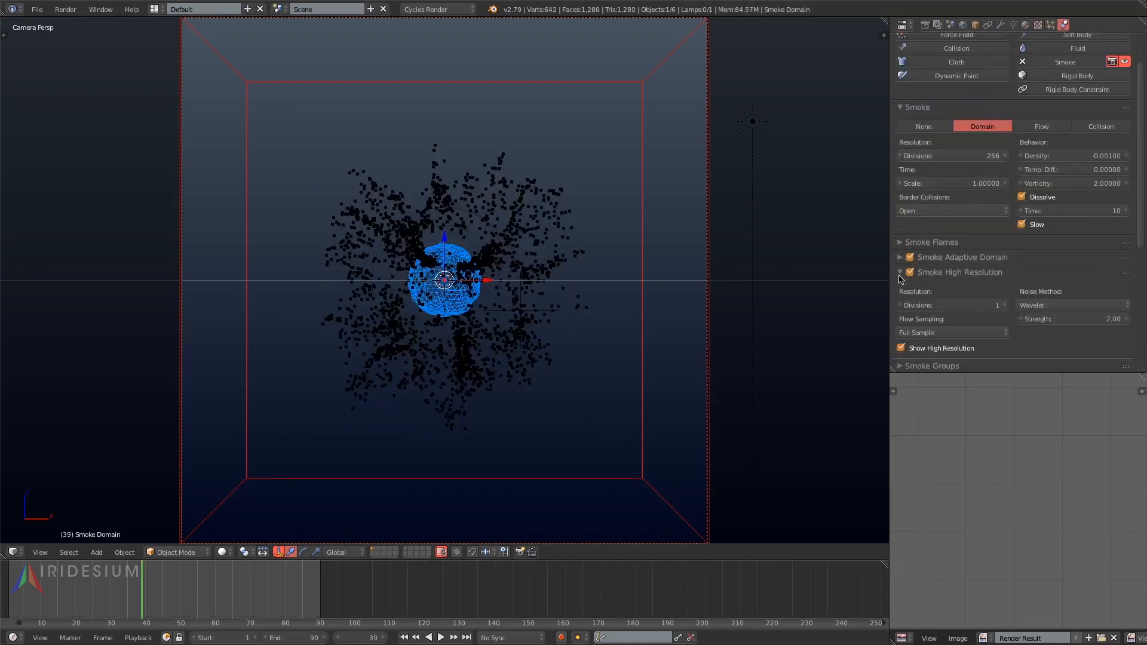
click(900, 275)
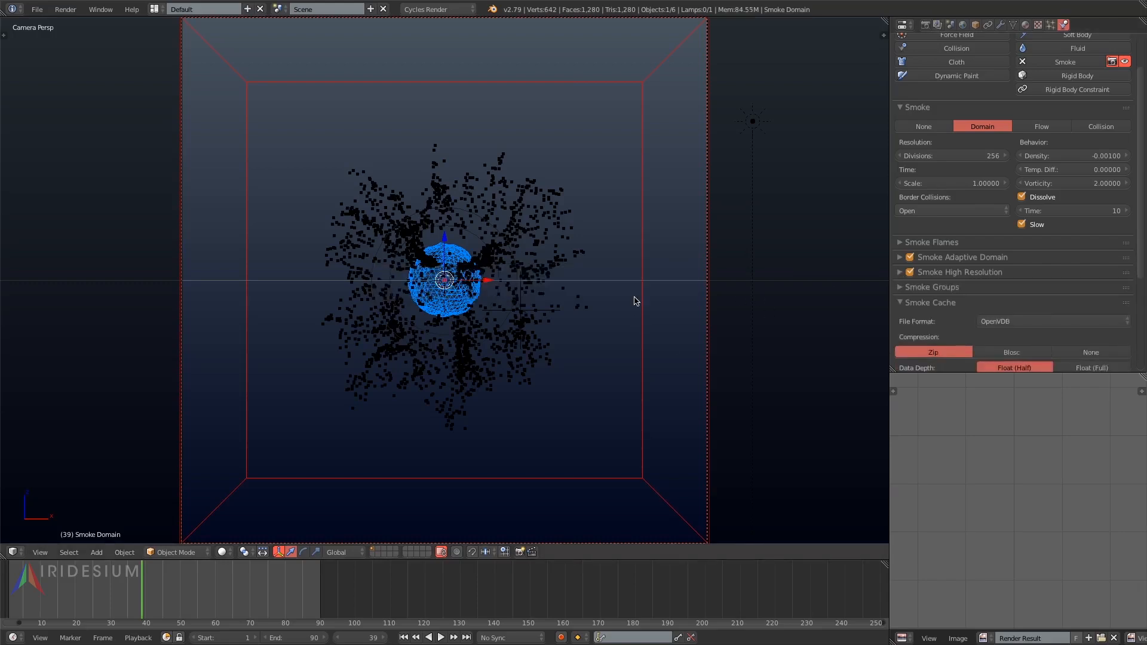
scroll(1039, 313, down, 3)
scroll(1040, 314, down, 3)
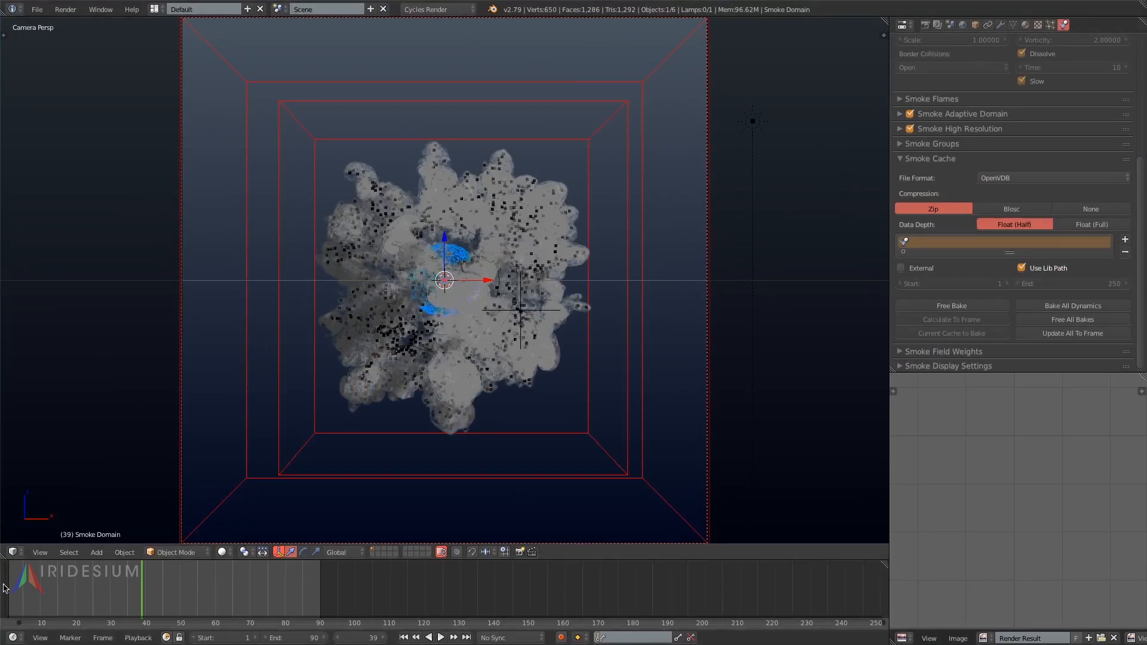
- Play the newly baked high-resolution smoke from the first frame to about frame 22
key(shift+Left)
key(alt+a)
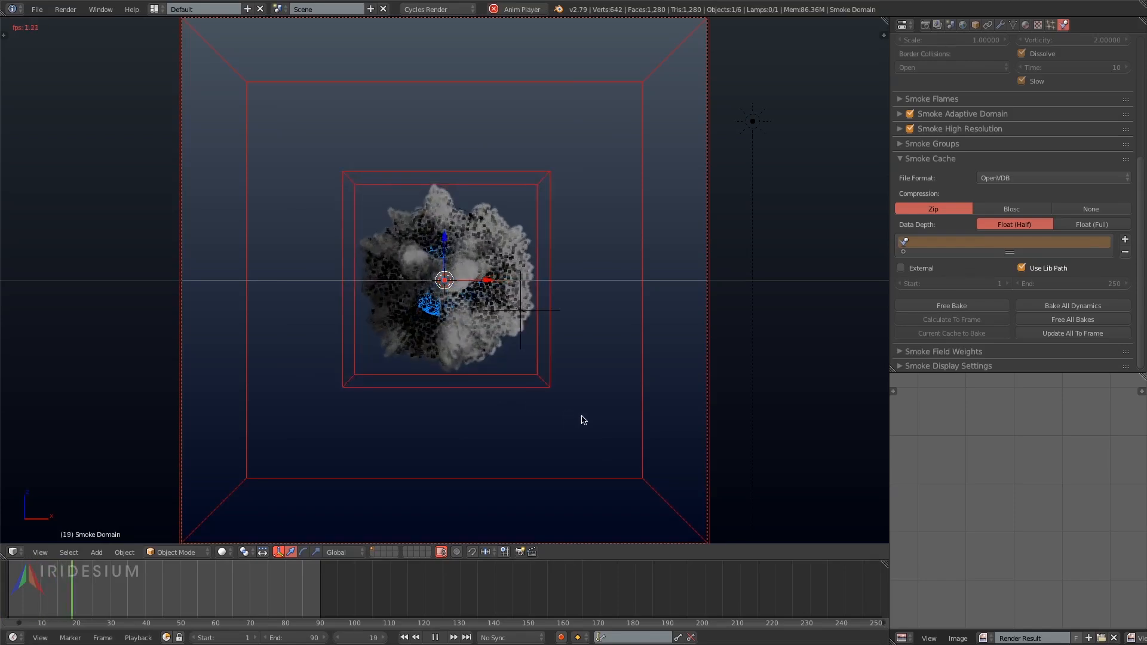
key(alt+a)
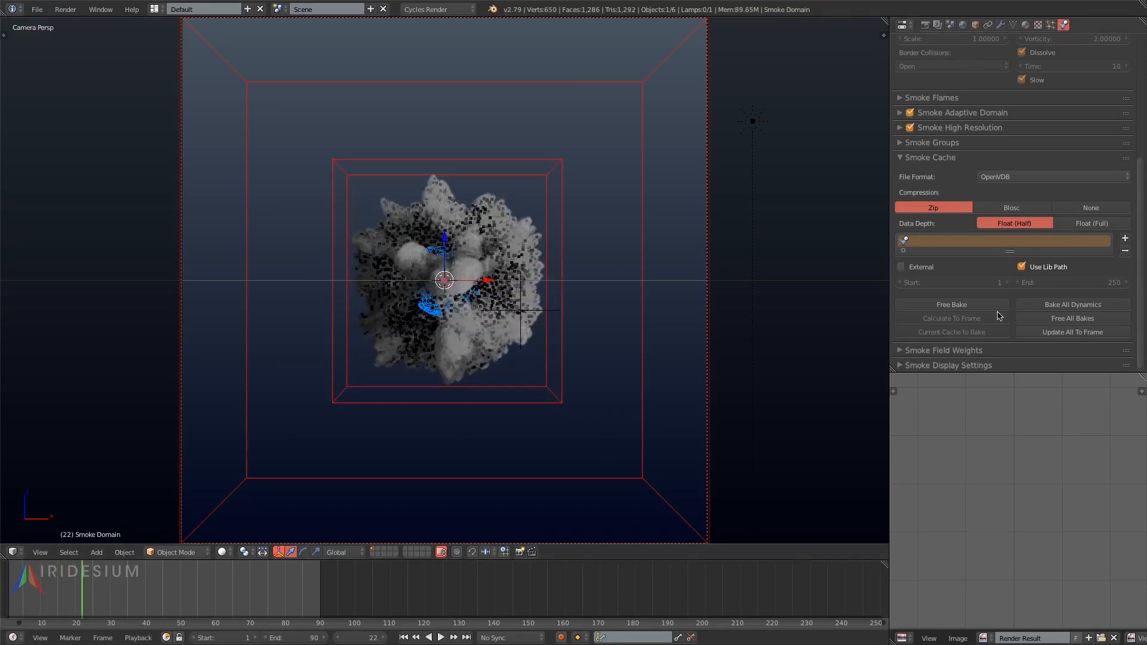
- Set the smoke domain's display thickness to 10 and enable Draw Velocity
click(902, 365)
scroll(944, 334, down, 7)
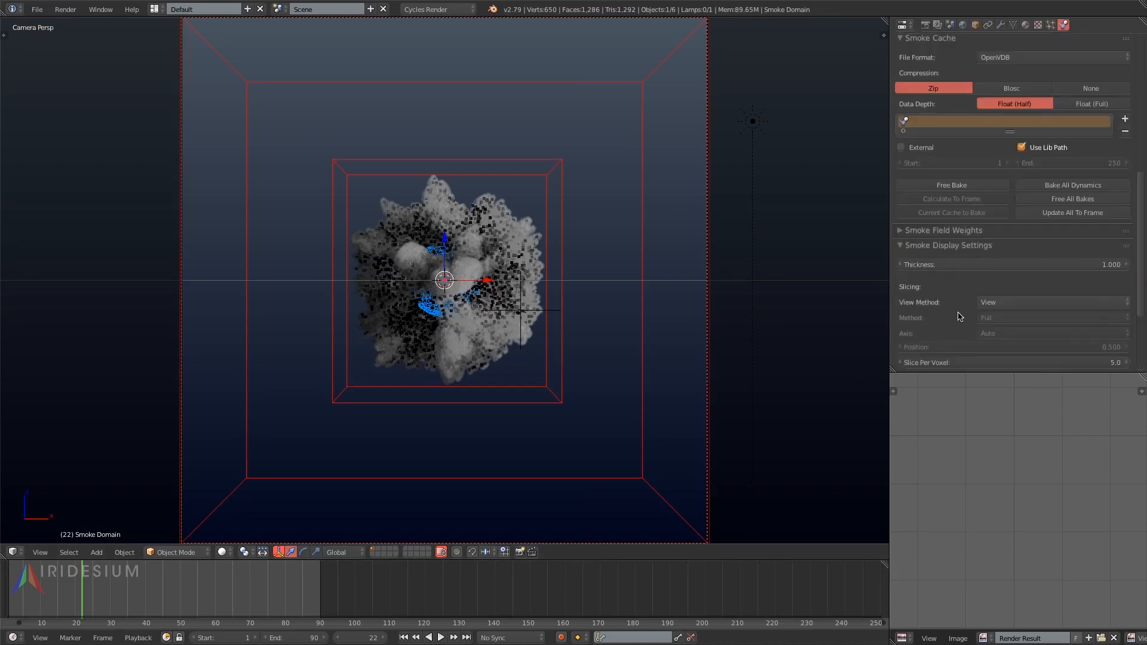
scroll(937, 343, down, 3)
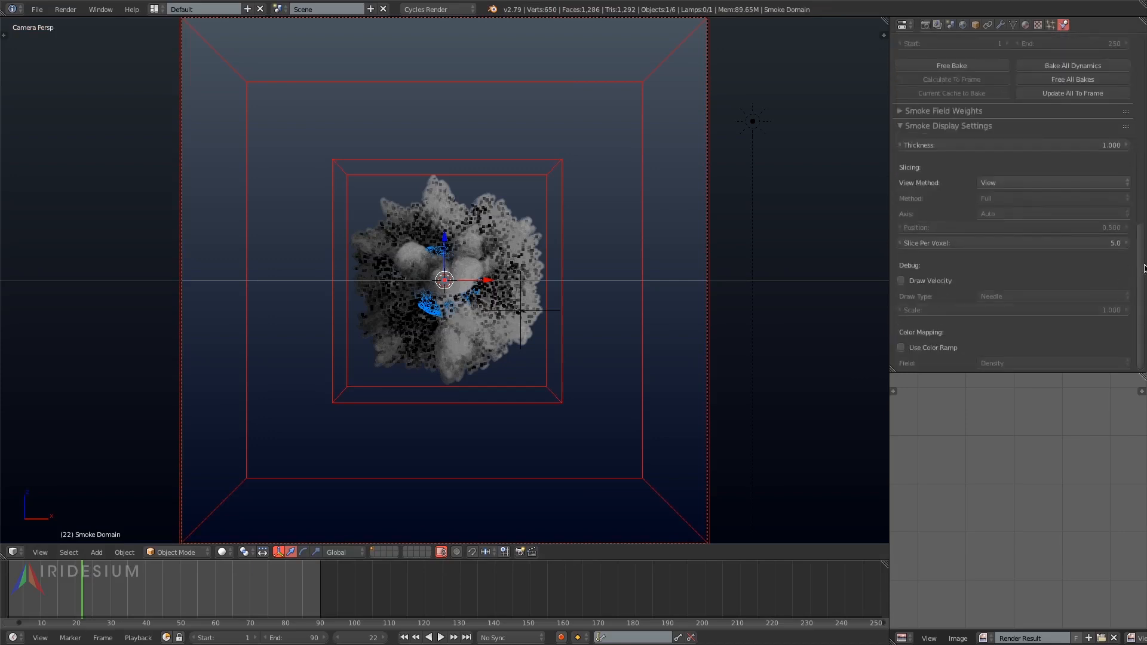
click(991, 142)
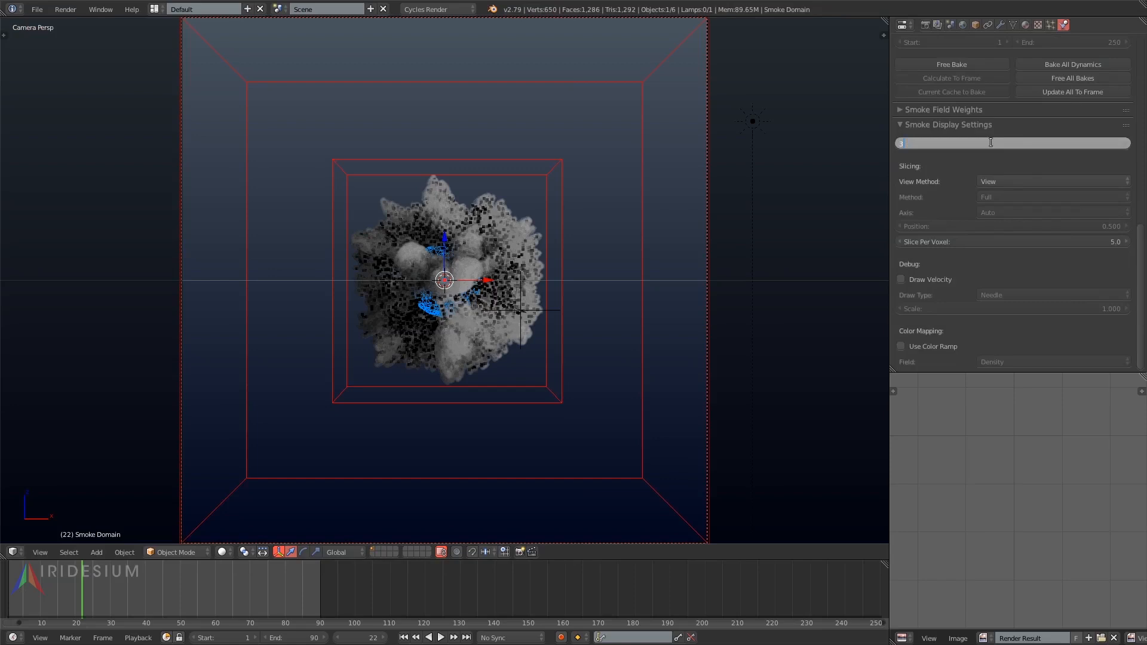
key(Return)
click(990, 142)
text(10)
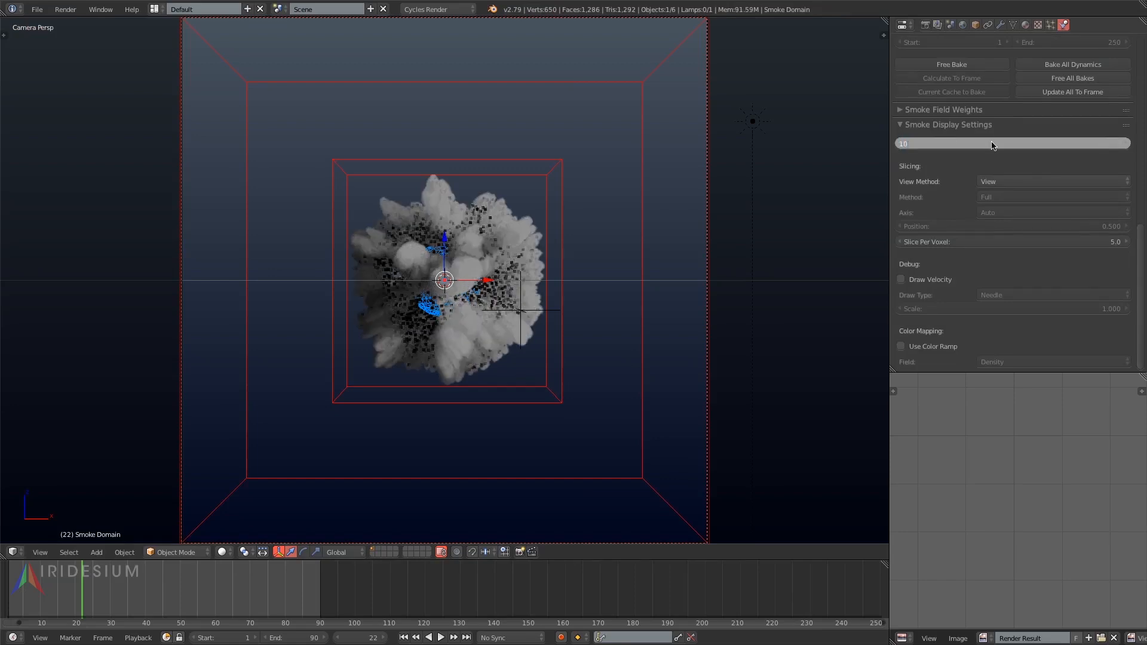
key(Return)
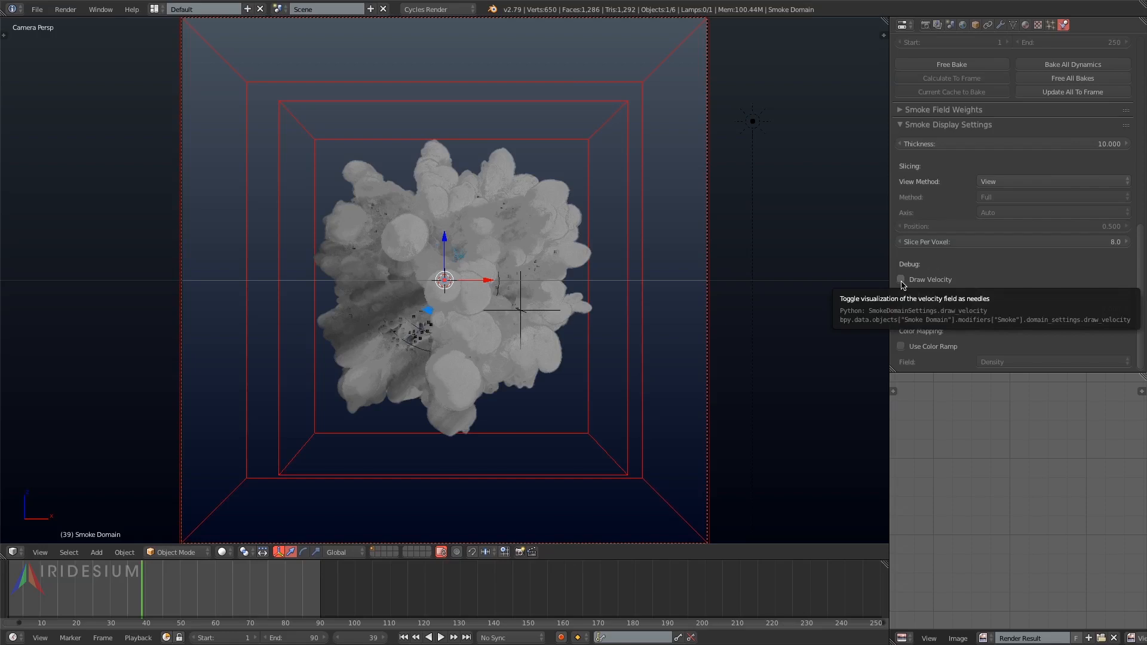
click(901, 280)
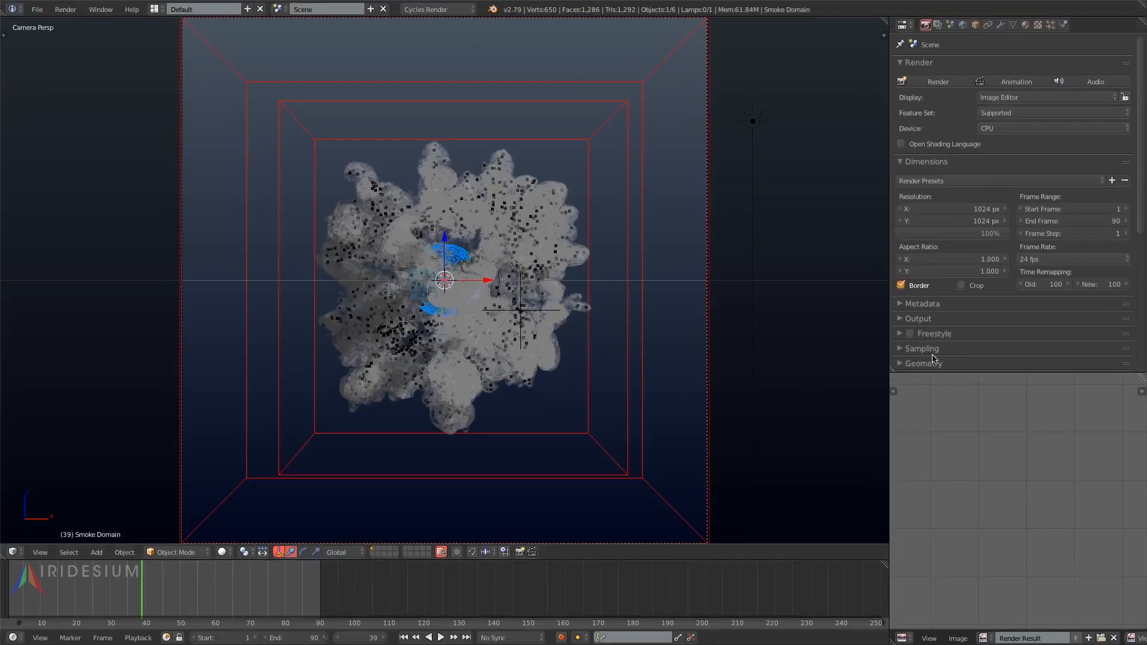
- Return to the smoke domain's physics settings and set the smoke display thickness to 10
scroll(1138, 219, down, 2)
click(1063, 24)
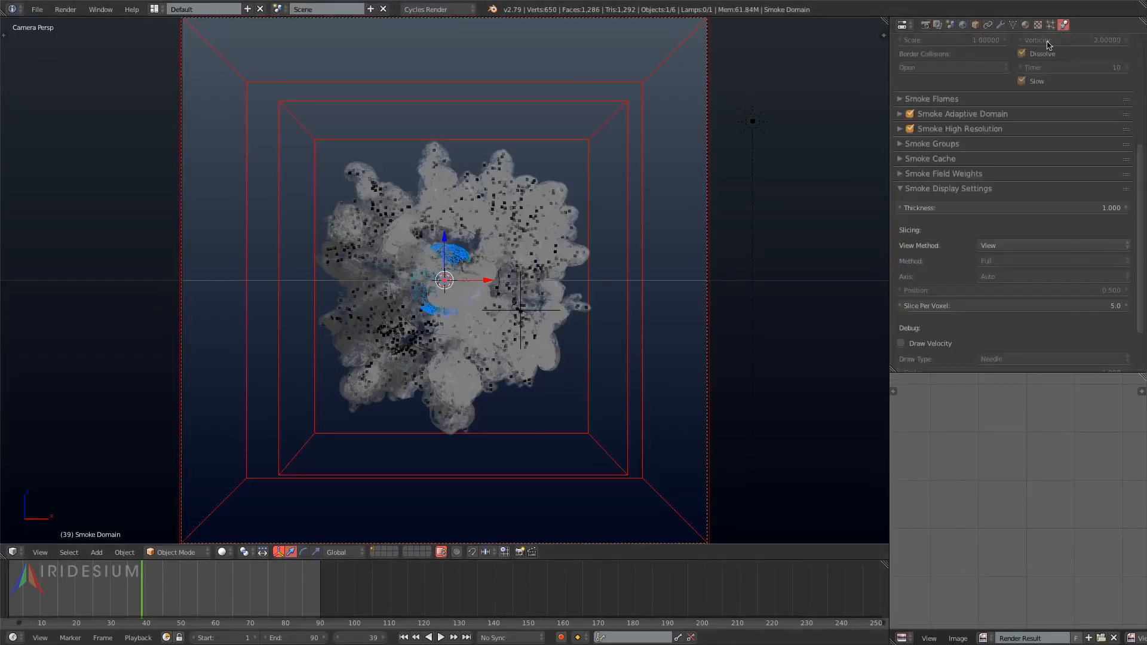
click(1068, 208)
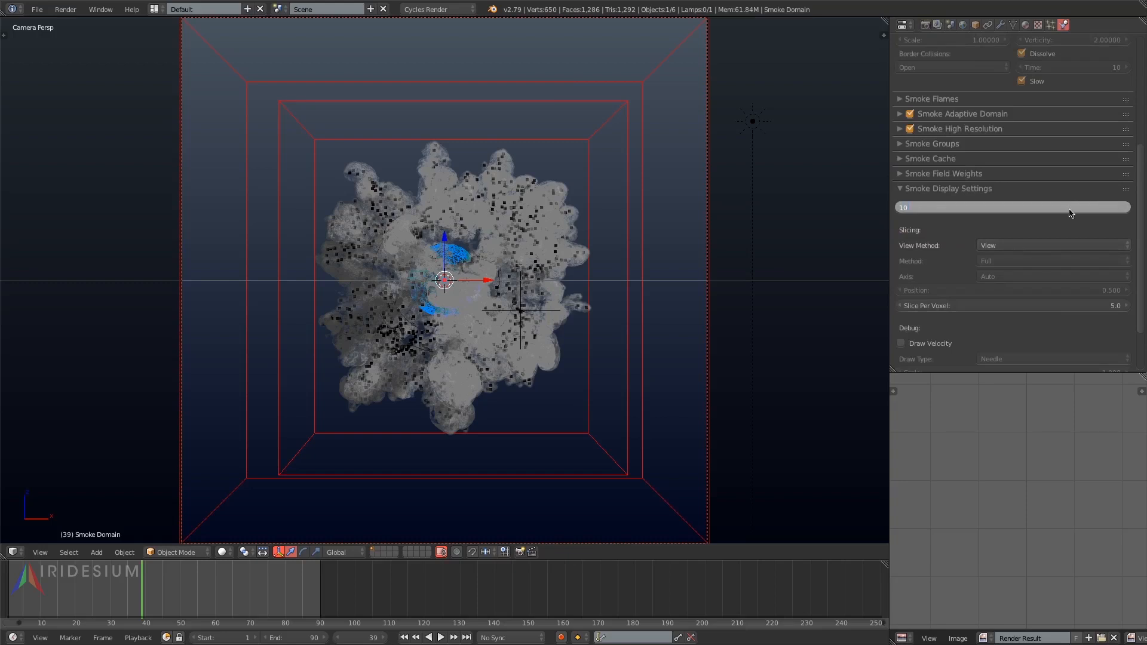
key(Return)
scroll(1139, 250, down, 3)
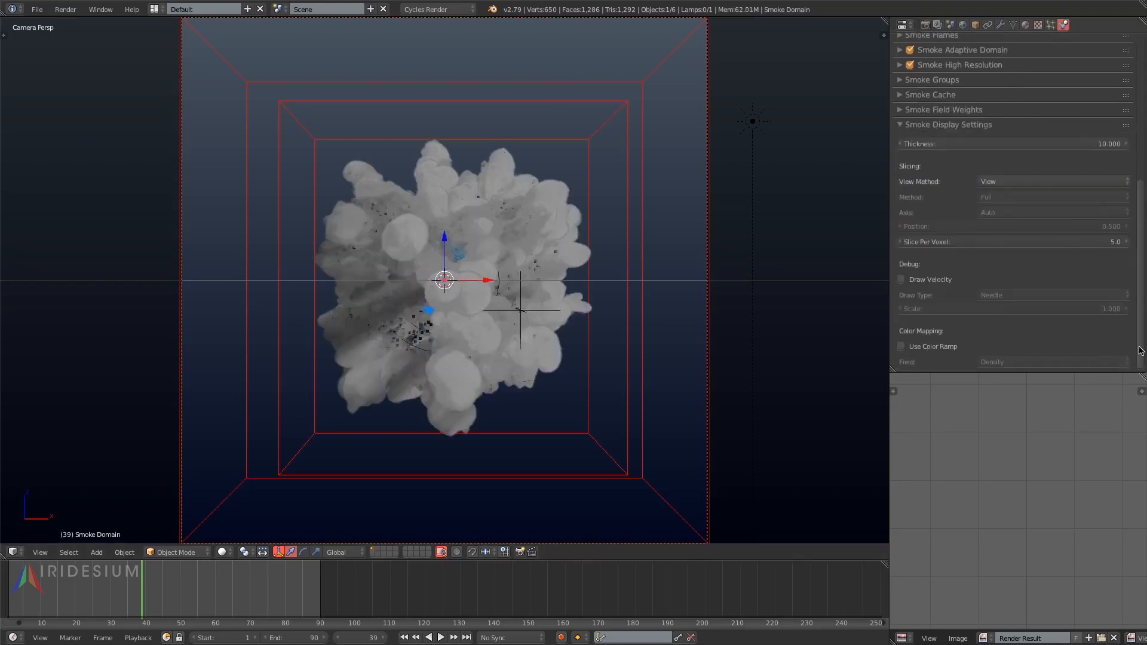
- Enable the colour ramp for the smoke display and darken the ramp's white end stop to grey
click(901, 347)
scroll(899, 351, down, 2)
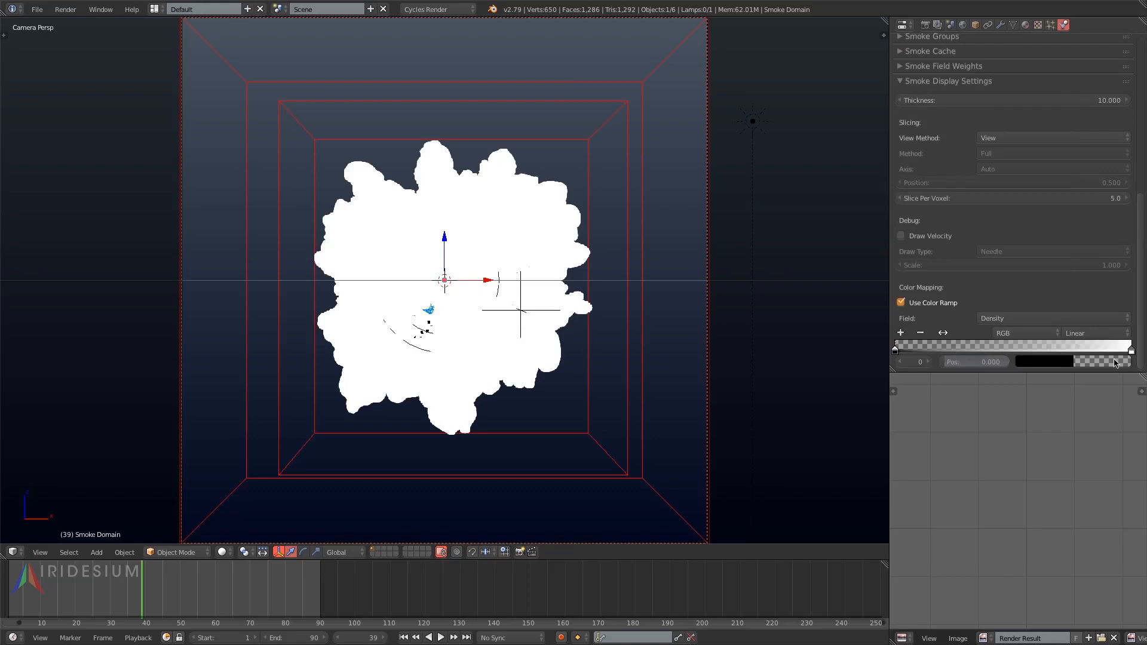
click(1128, 350)
click(1103, 361)
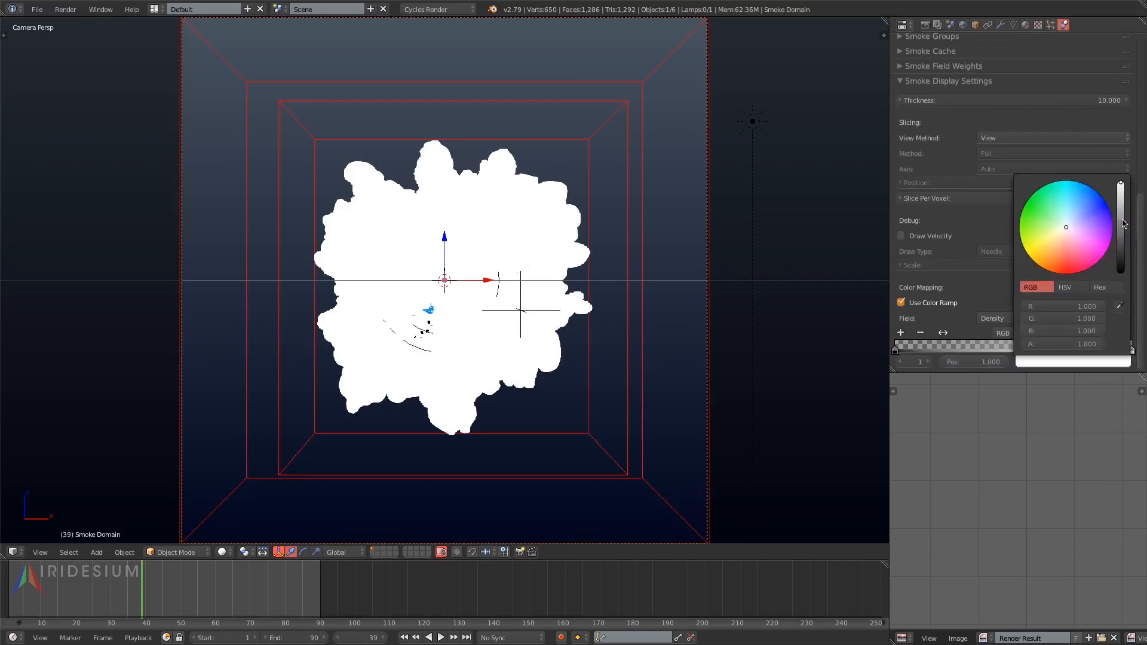
drag(1121, 184, 1122, 223)
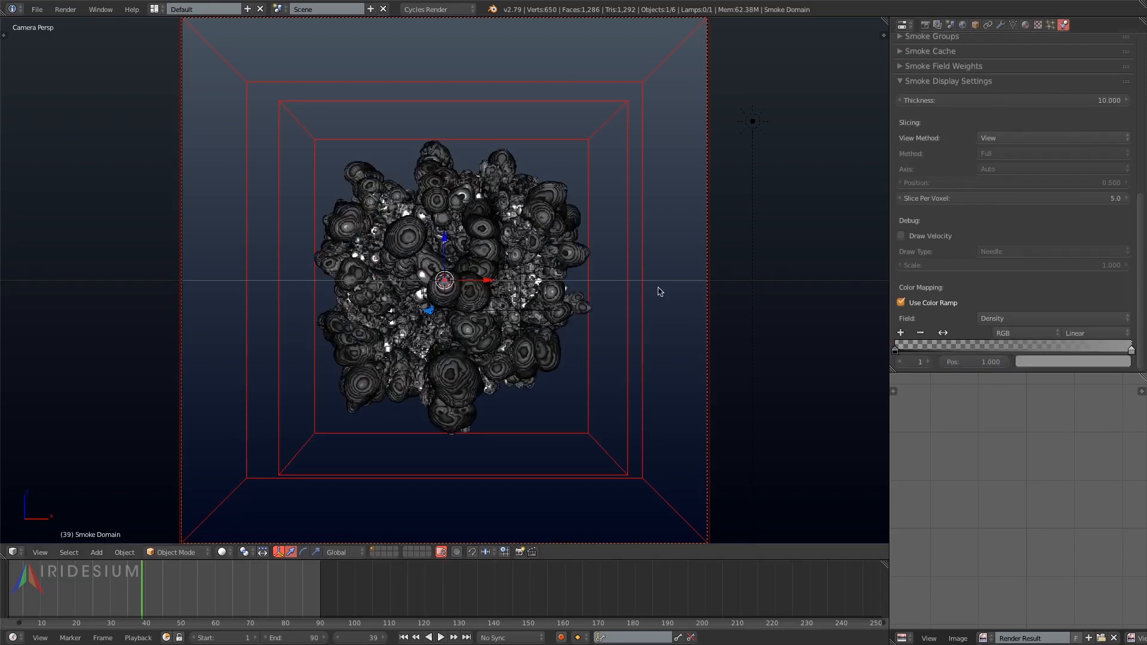
- Try smoke display thickness values of 2 and 3 with the colour ramp enabled
scroll(1015, 173, up, 2)
click(1037, 148)
text(2)
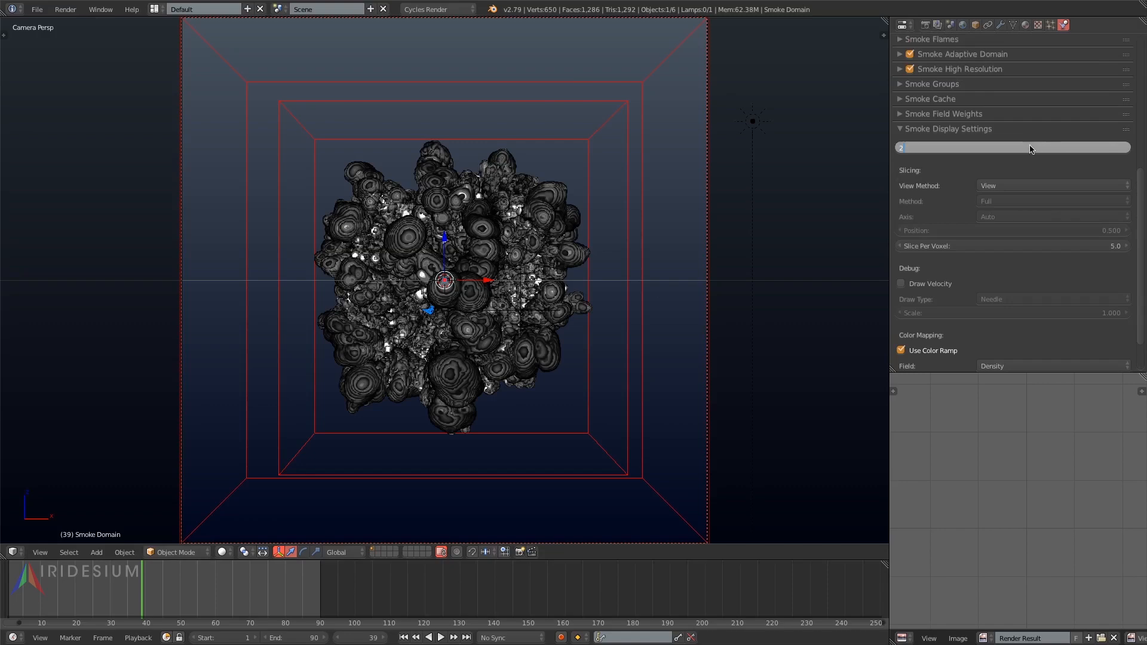
key(Return)
click(1032, 150)
text(3)
key(Return)
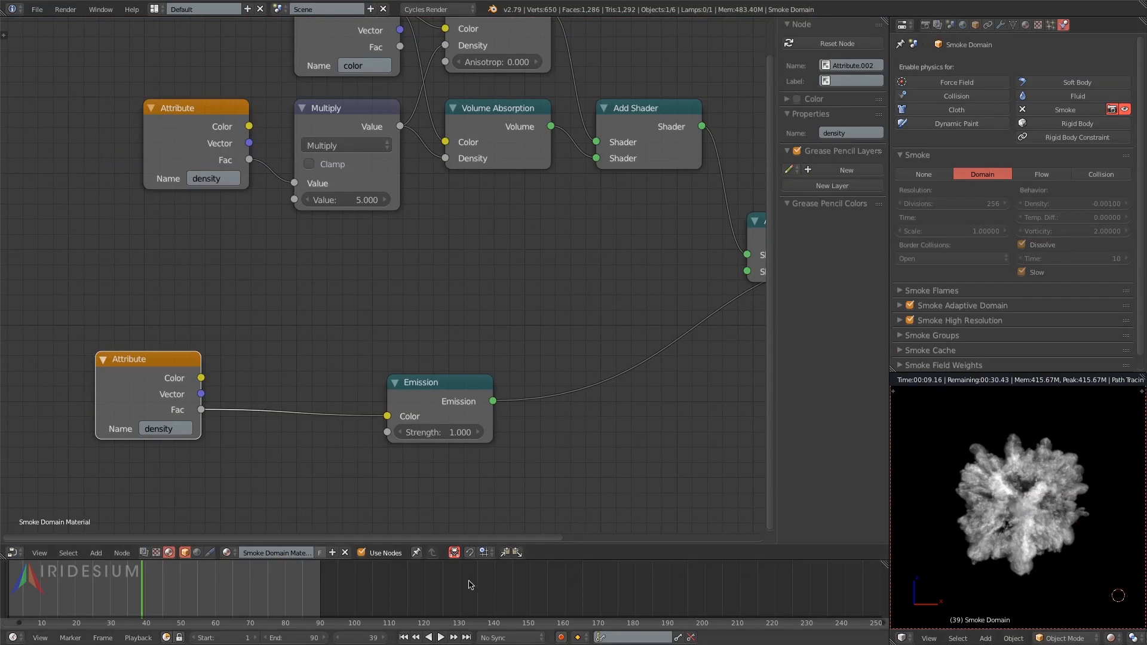
- Move the animation to frame 65 and show the smoke there as a rendered camera preview
key(shift+z)
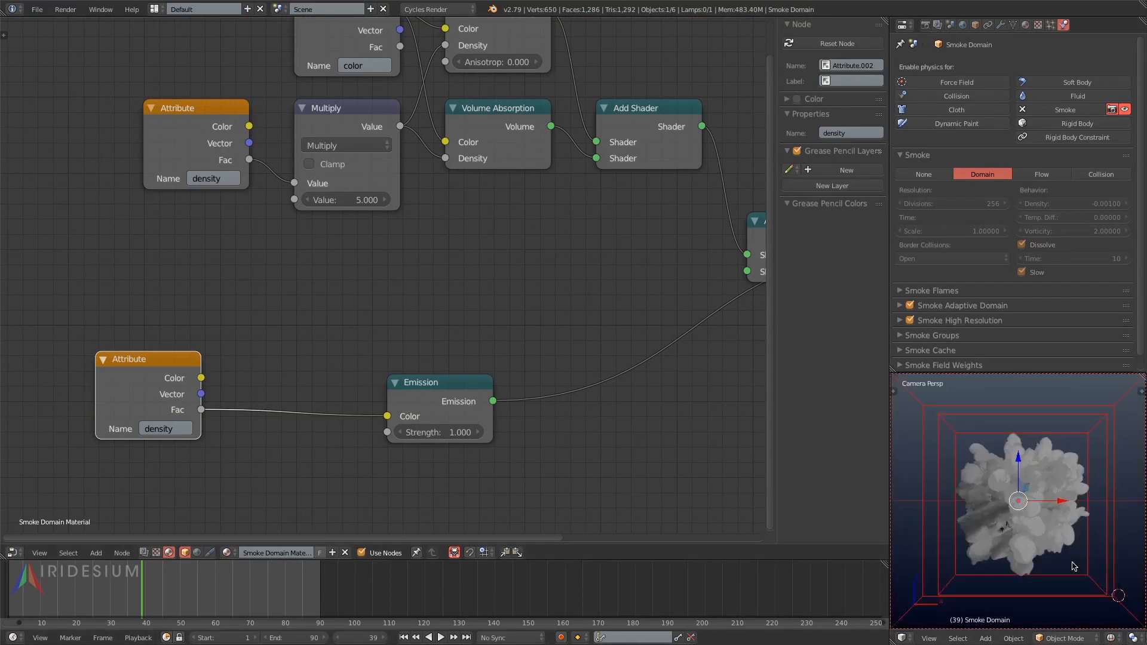
click(235, 597)
key(alt+a)
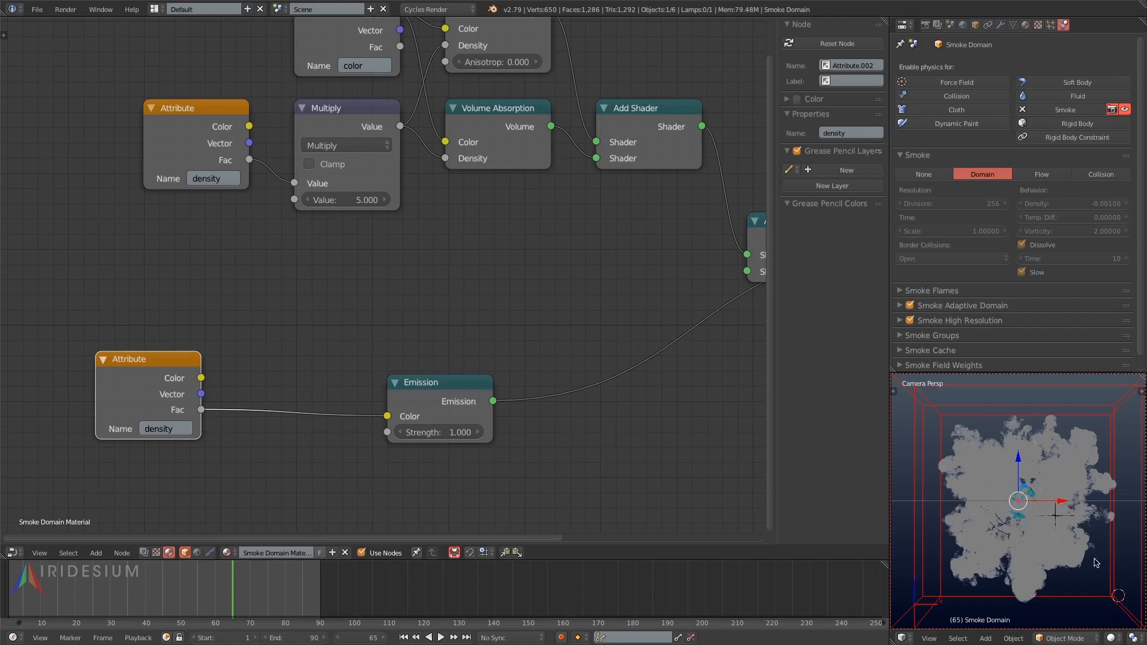
click(1111, 638)
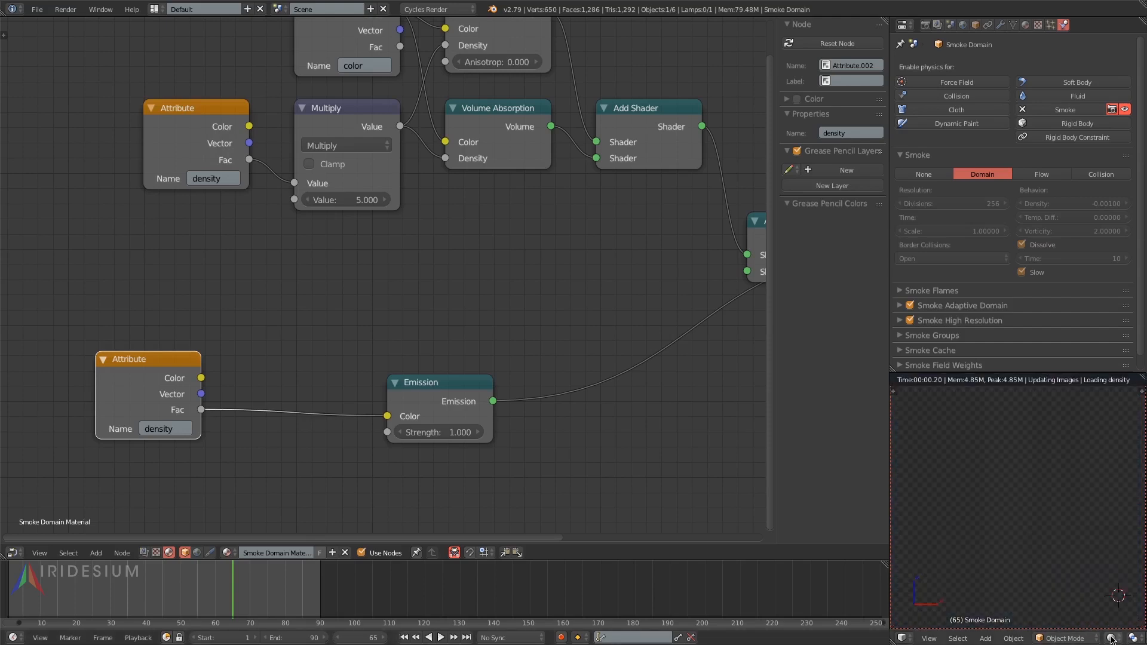
- Insert a Bright/Contrast node between the density Attribute and Emission nodes and set its Contrast to 0.1
key(shift+a)
mouse_move(329, 386)
click(406, 387)
click(298, 383)
click(351, 440)
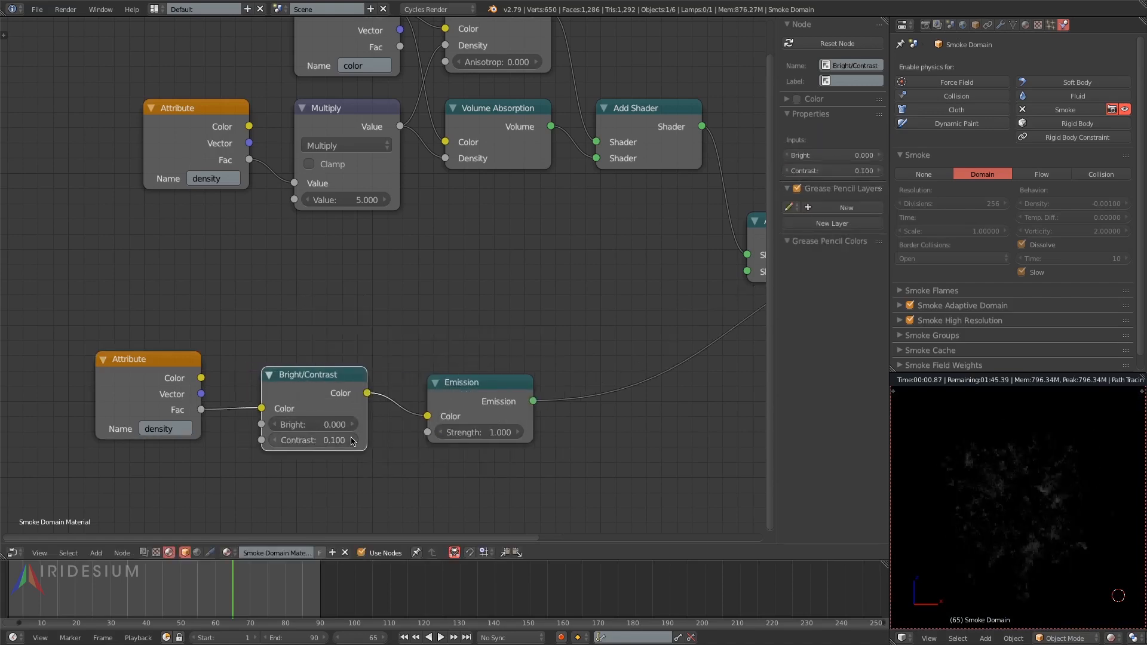
- Try a Bright value of 0.04, settle on 0.03, and return the camera preview to solid shading
click(327, 425)
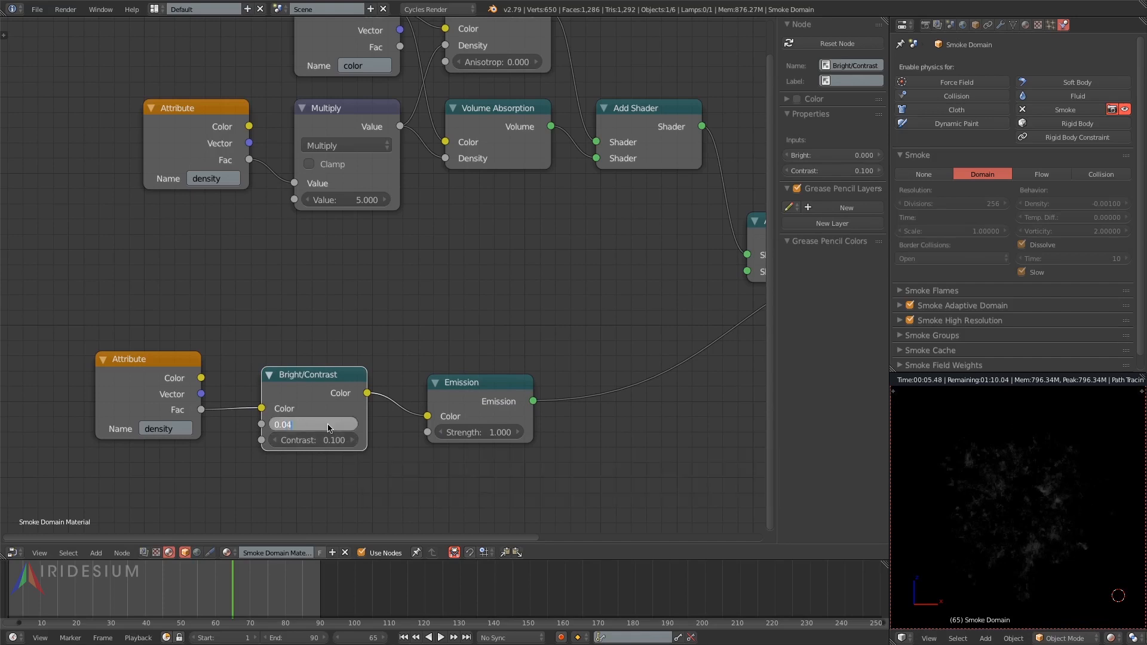
key(Return)
click(327, 425)
click(327, 425)
key(BackSpace)
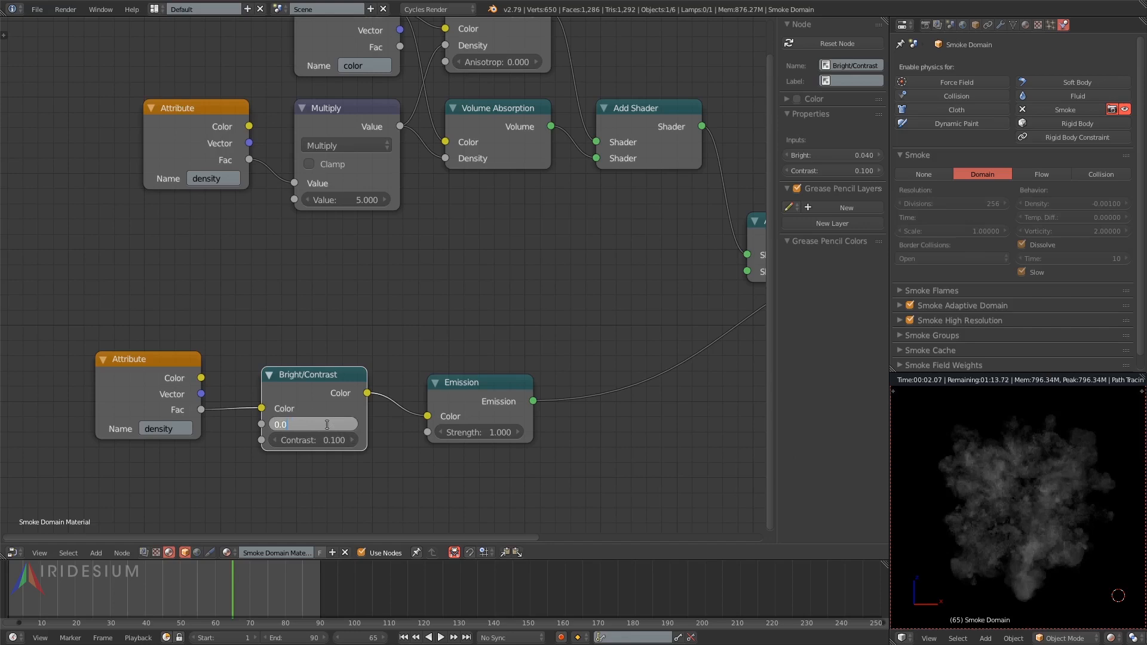
key(Return)
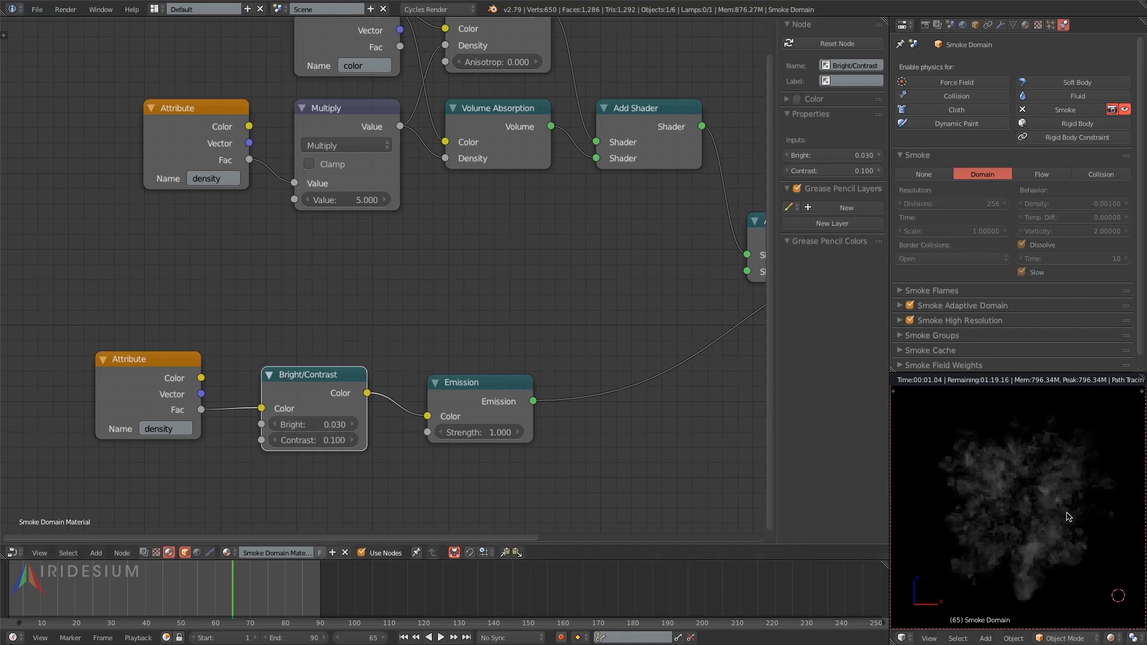
key(shift+z)
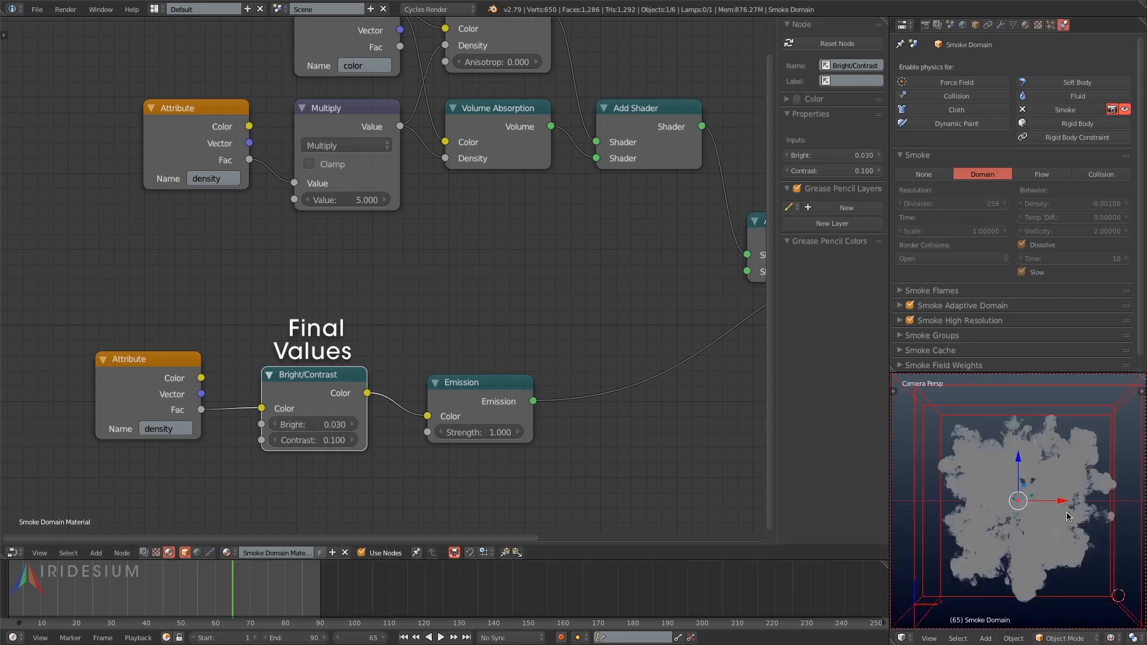
click(302, 596)
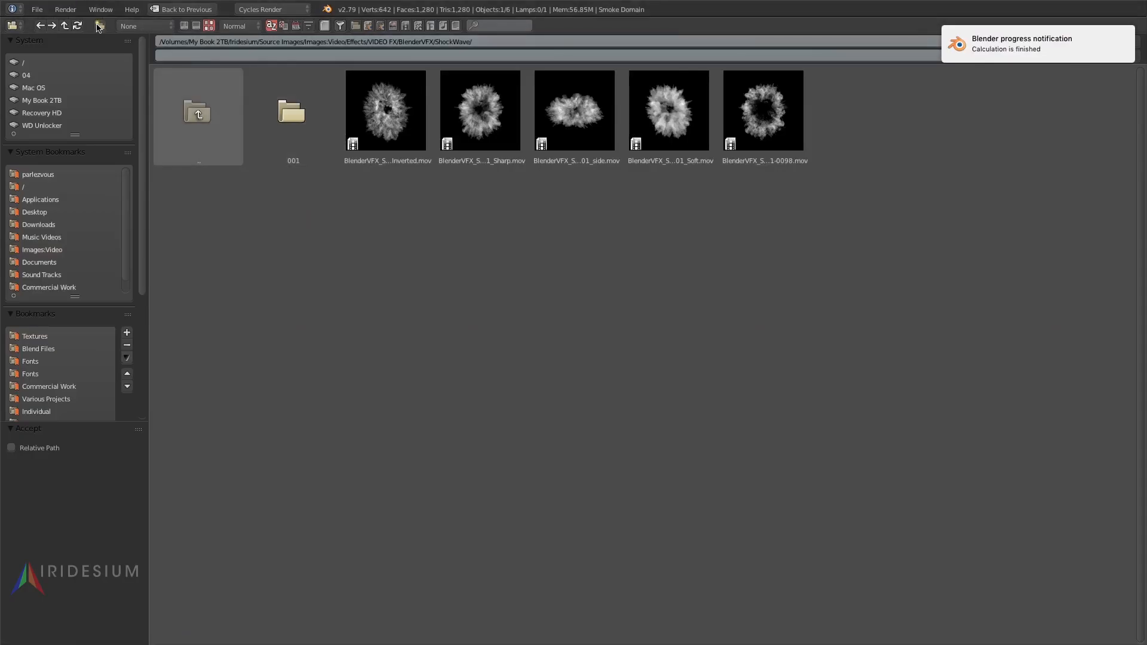
- Create a folder named 002 in the ShockWave directory and open it for the render output
text(i)
text(00)
text(2)
key(Return)
click(293, 114)
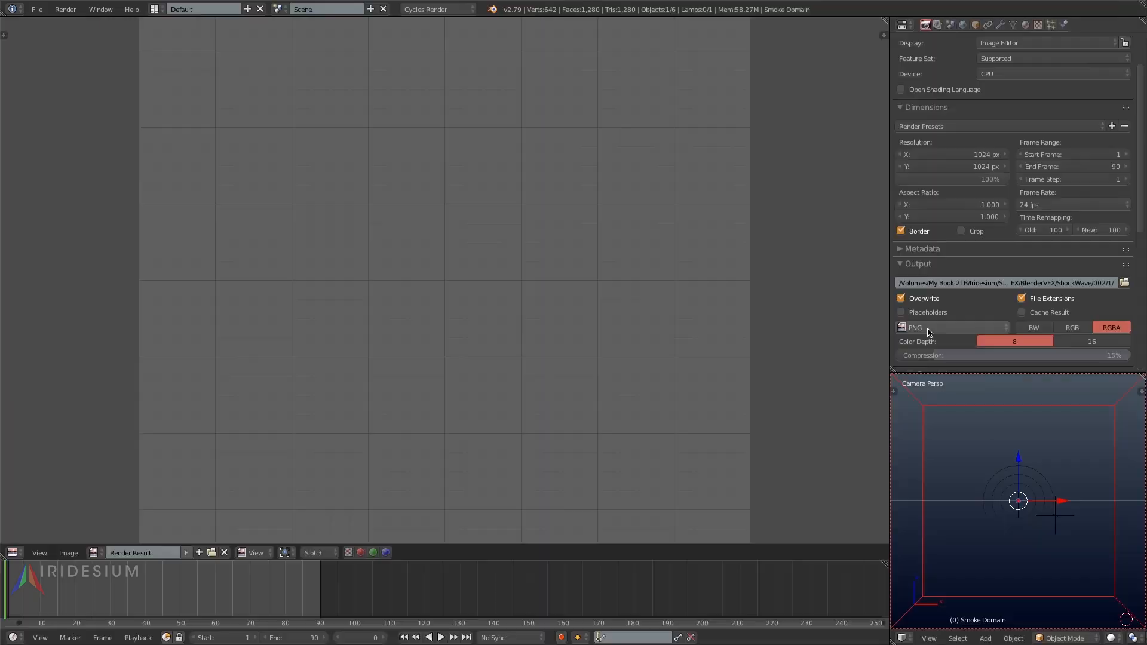
scroll(1007, 155, up, 3)
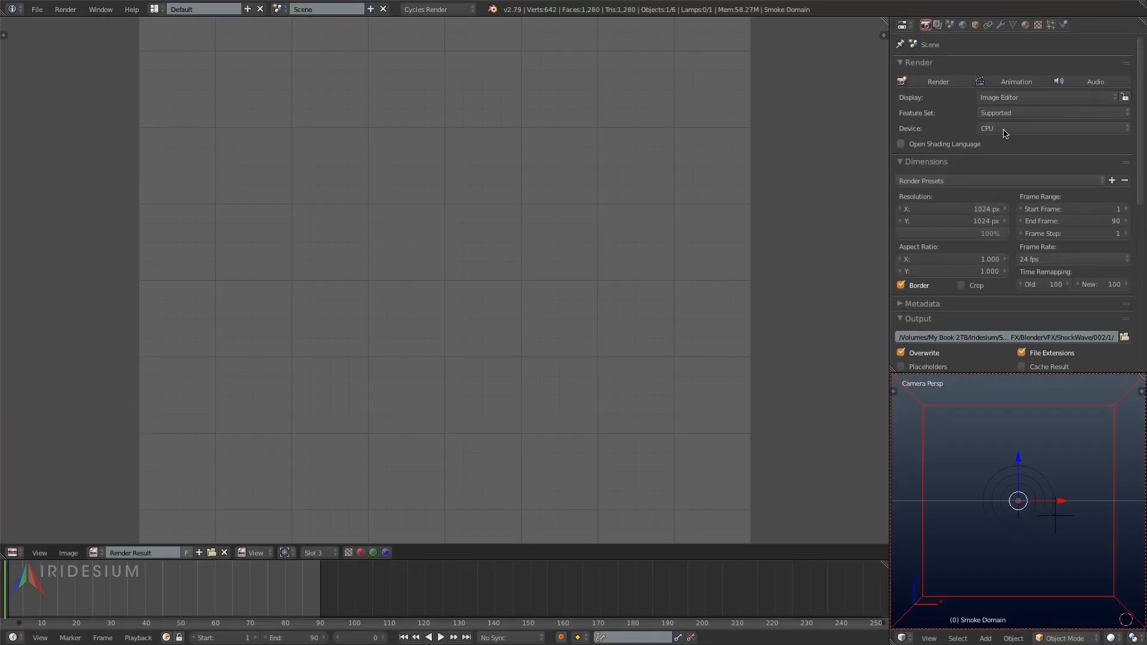
click(1016, 81)
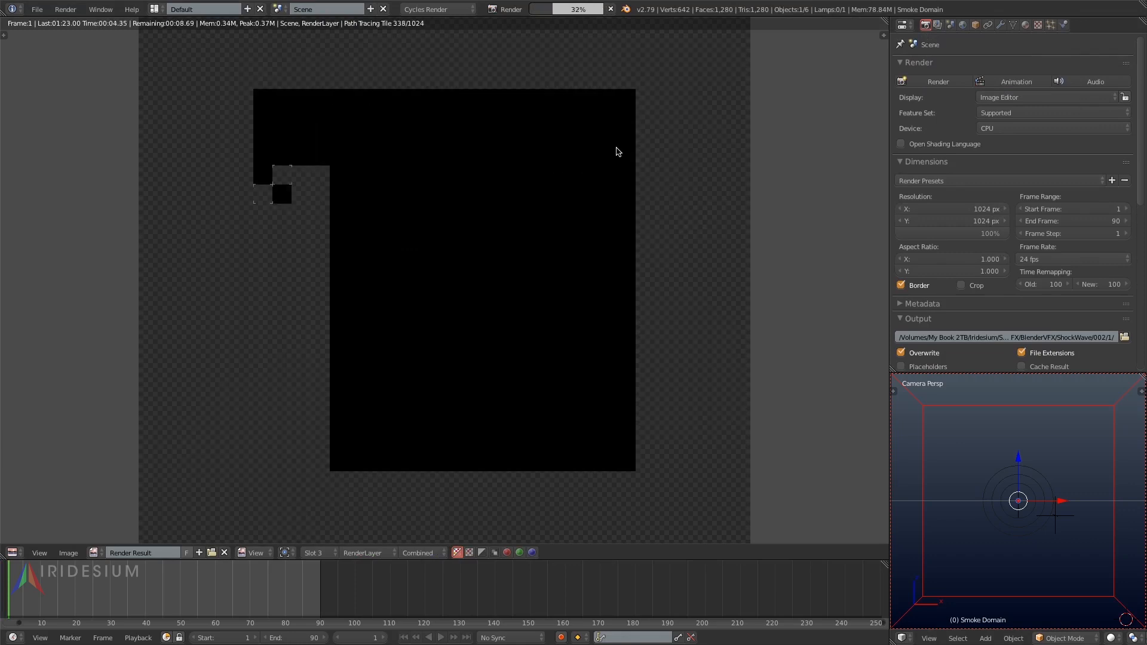
key(Escape)
scroll(1027, 278, down, 1)
scroll(950, 272, up, 1)
scroll(926, 271, down, 1)
scroll(920, 318, up, 1)
- Collapse the output settings and set the Cycles render samples to 4
click(914, 317)
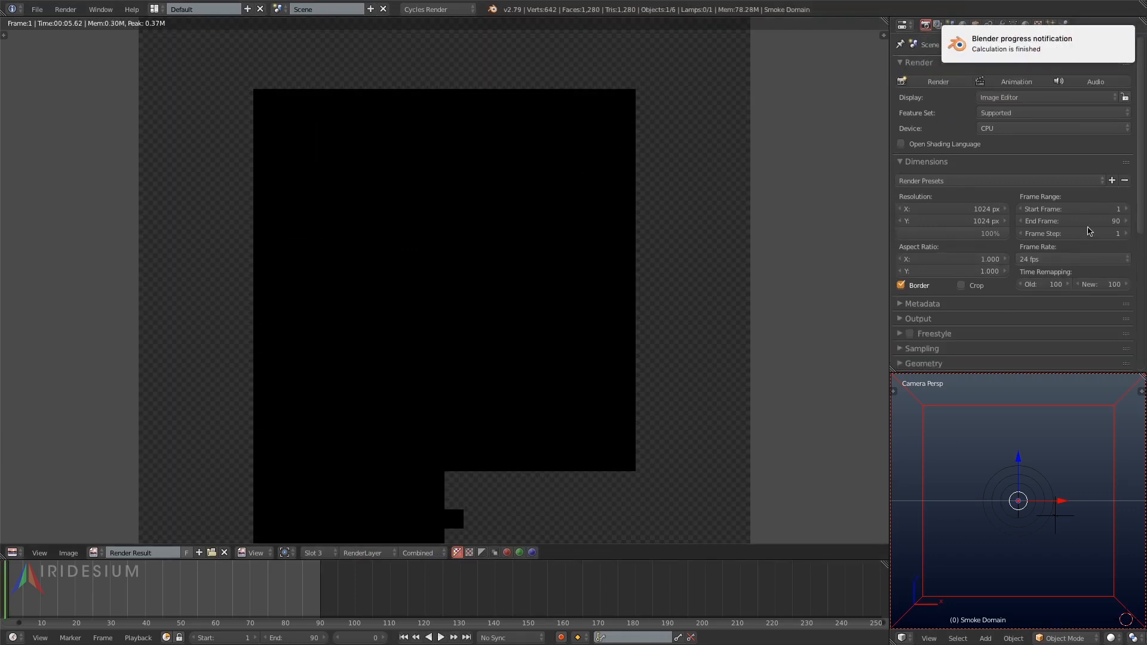
drag(1141, 203, 1145, 289)
click(905, 203)
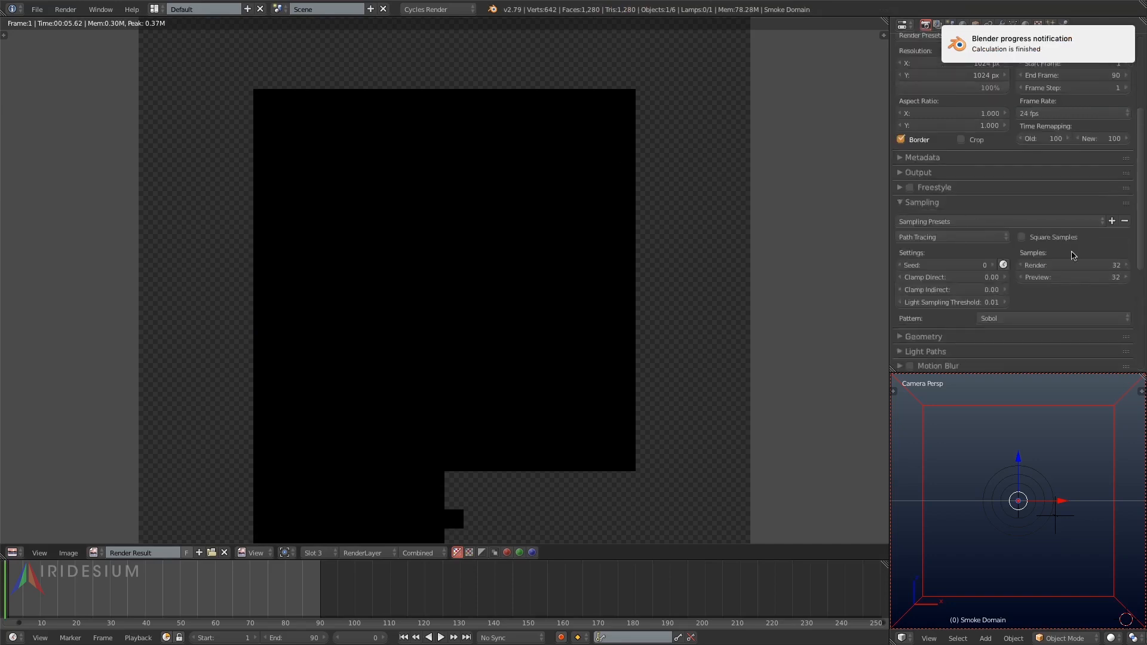
click(1083, 264)
text(4)
key(Return)
- Render frame 20 as a test, collapse the dimension settings, and fit the whole image in view
scroll(636, 401, up, 1)
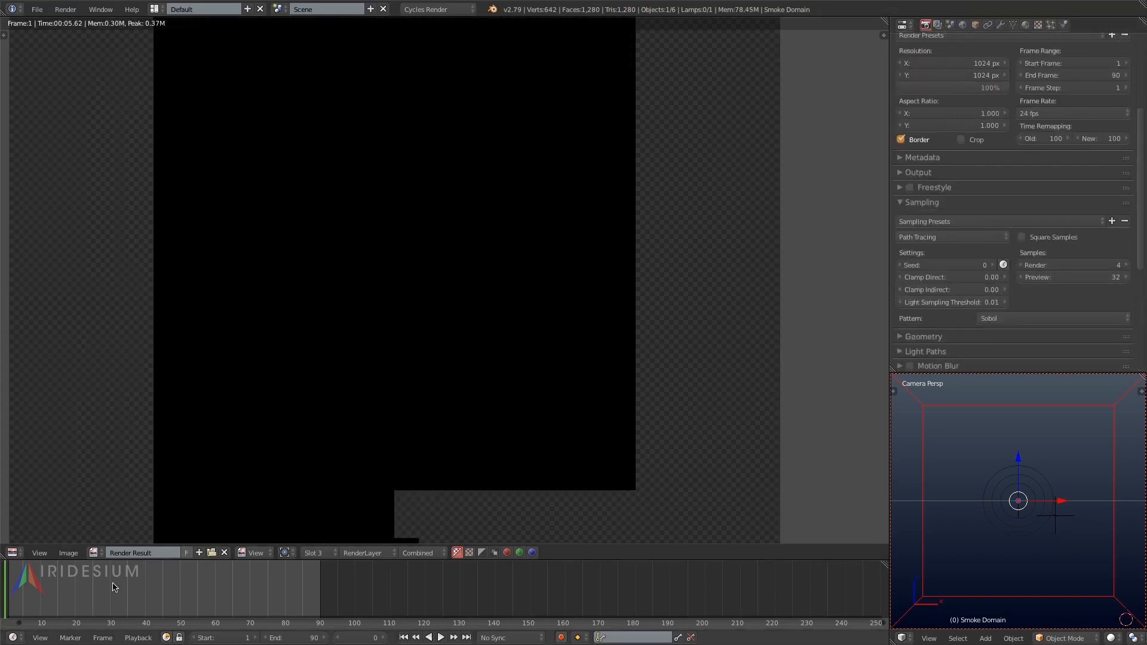
scroll(74, 594, down, 2)
click(75, 595)
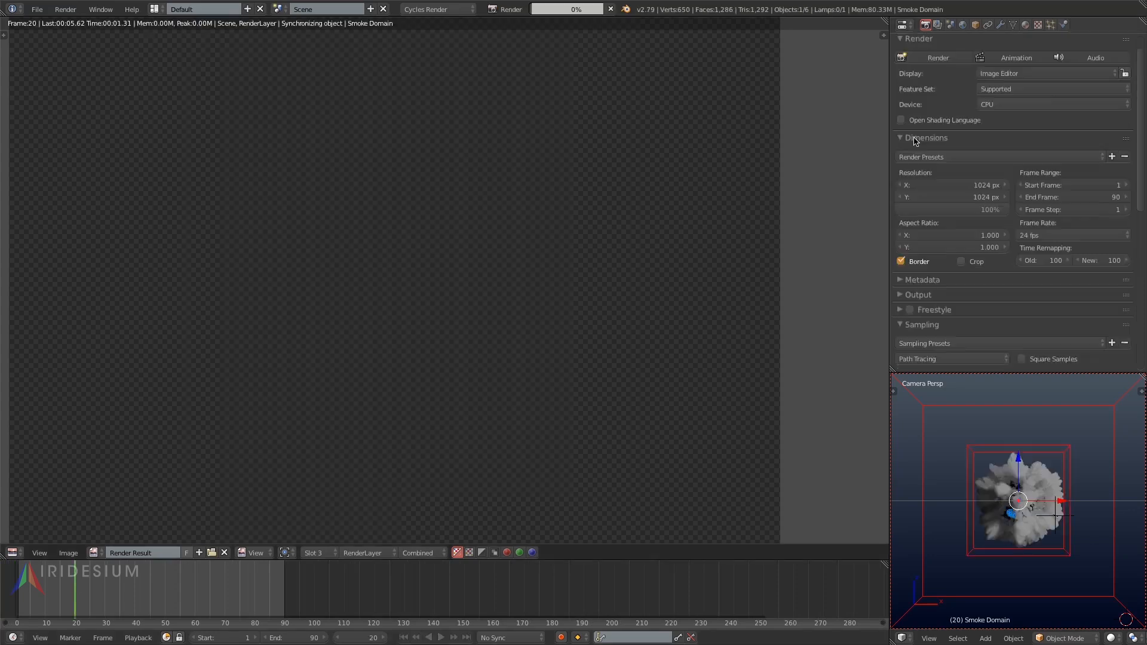
click(915, 138)
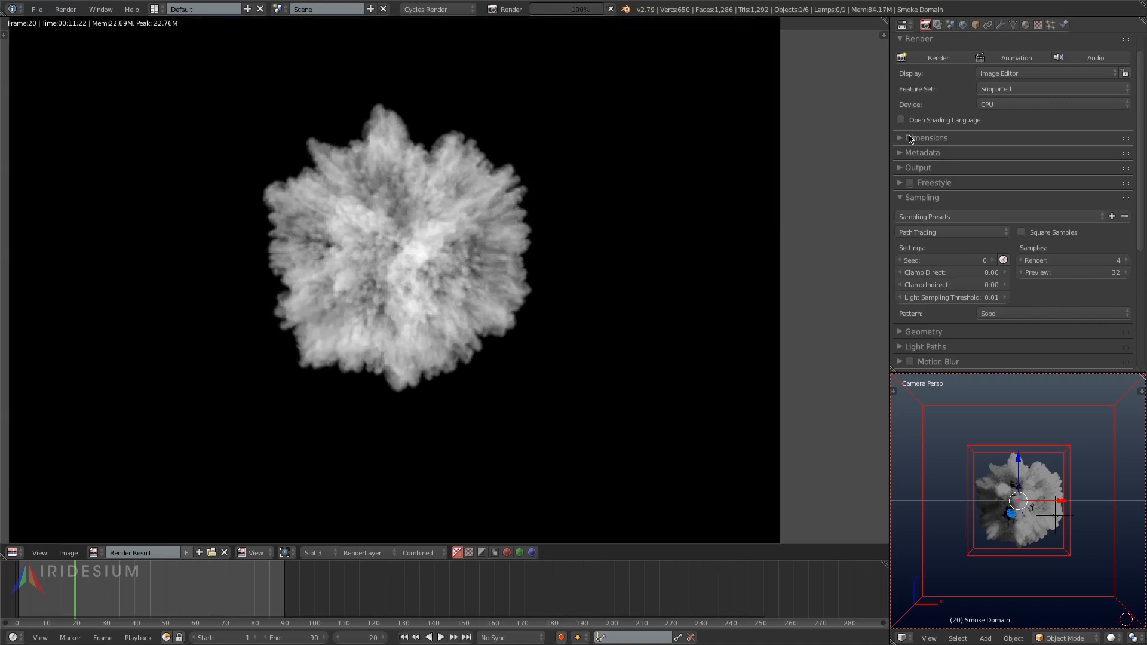
key(Home)
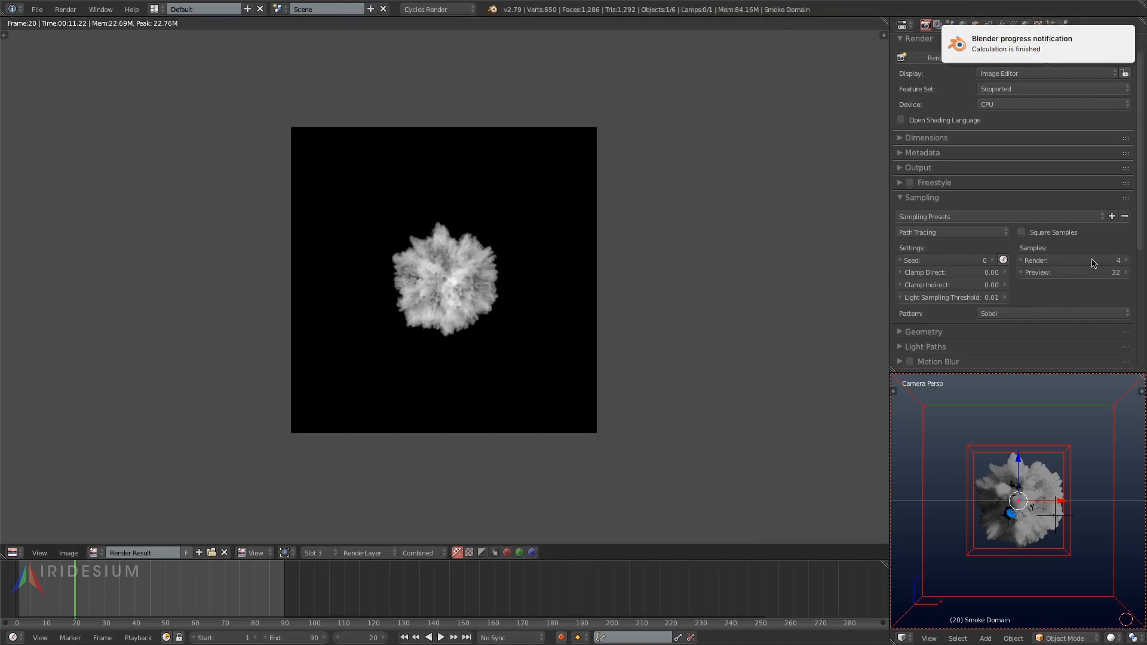
- Lower the render samples to 2 and render frame 20 again to check the smoke's quality
click(1019, 261)
click(1019, 261)
click(931, 58)
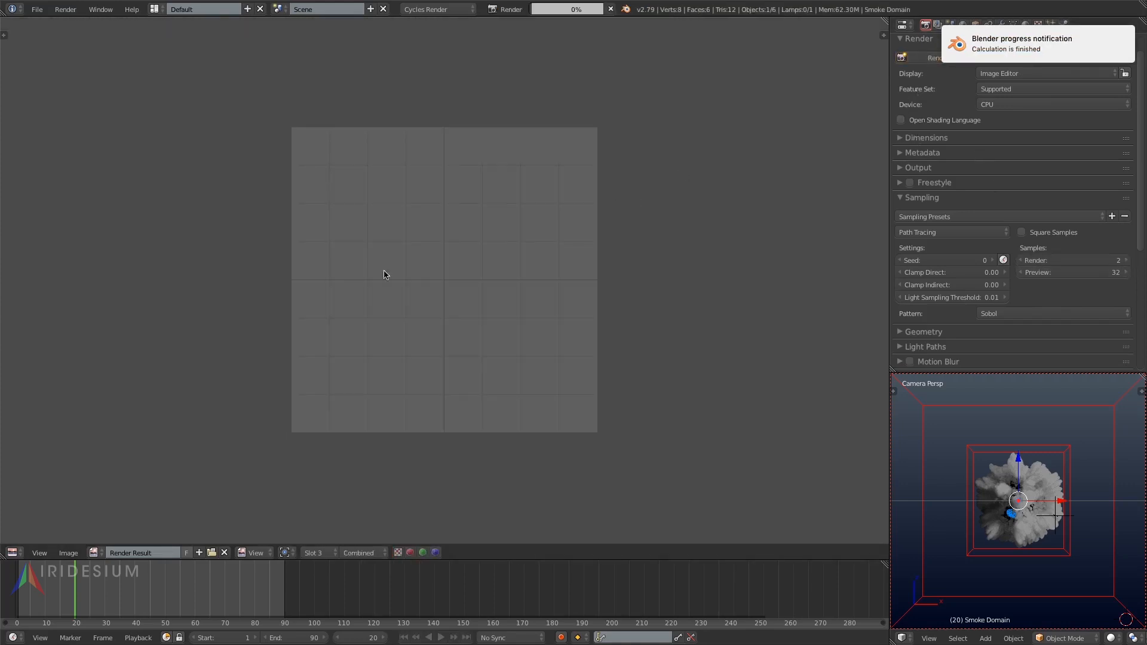
scroll(350, 277, up, 1)
scroll(376, 267, up, 1)
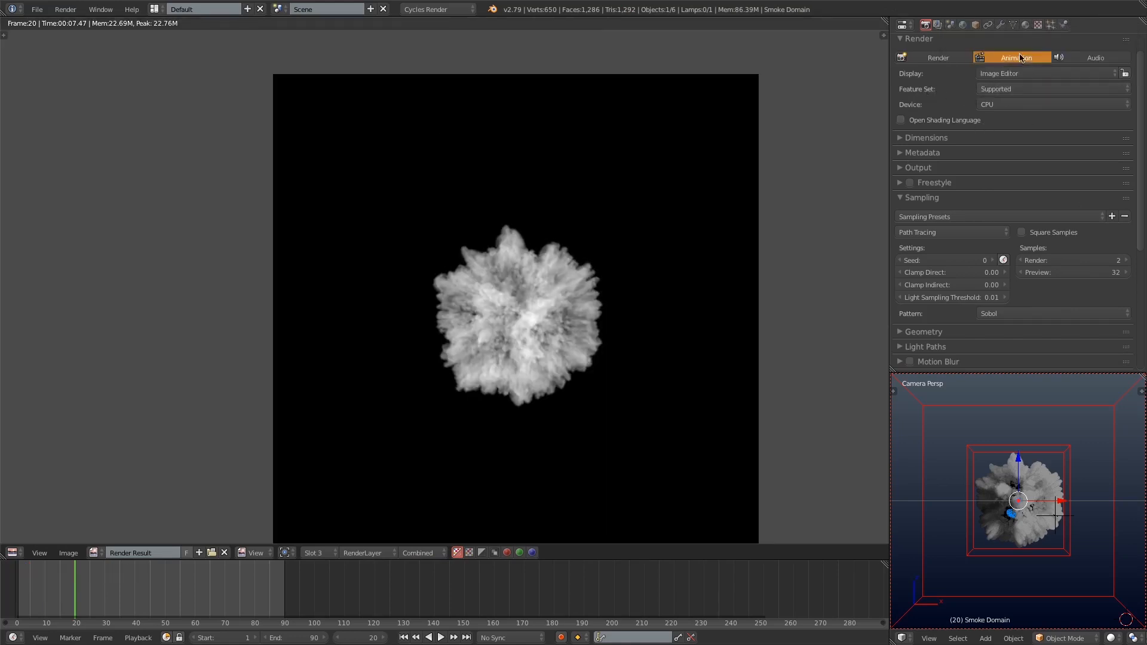
- Start rendering the full animation from frame 1 to 90
click(1020, 57)
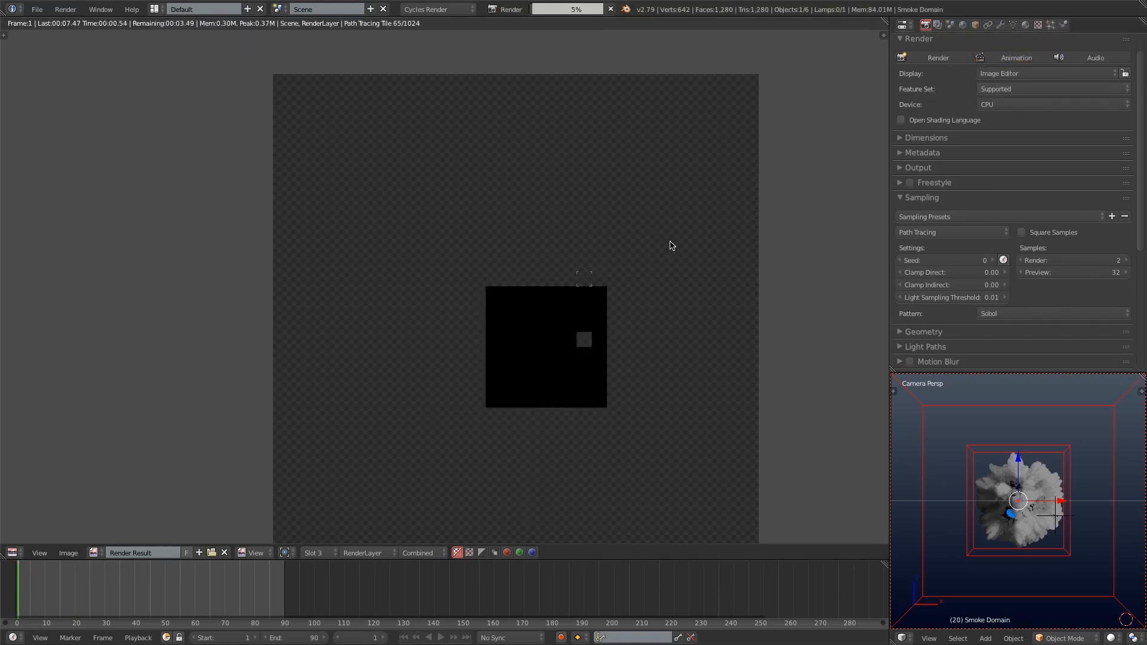